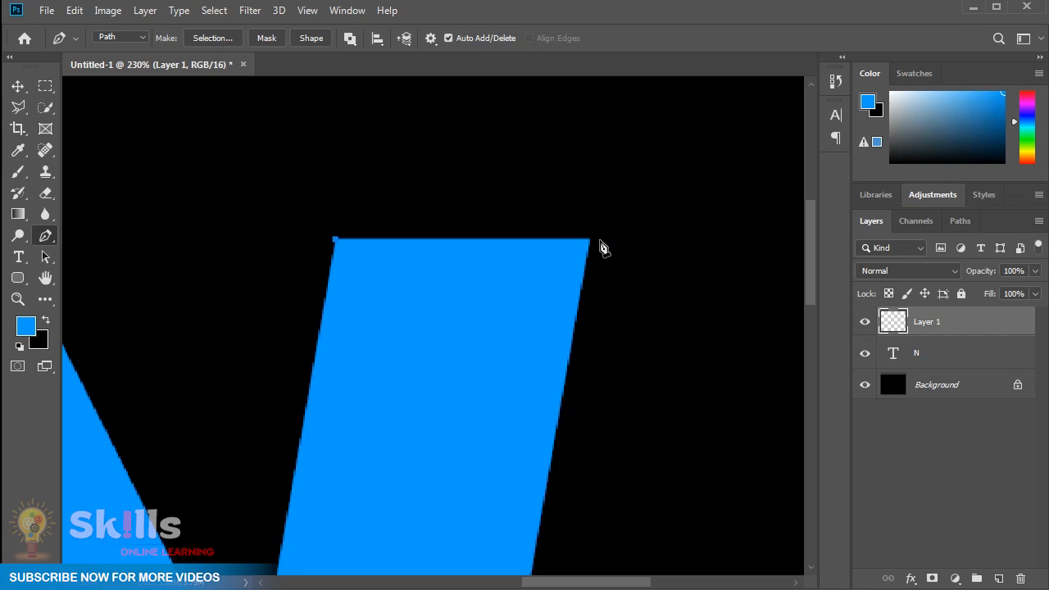
Trace the right stem of the letter N corner by corner with the Pen tool and close the path at its upper-left corner
{"action": "left_click", "coordinate": [590, 240]}
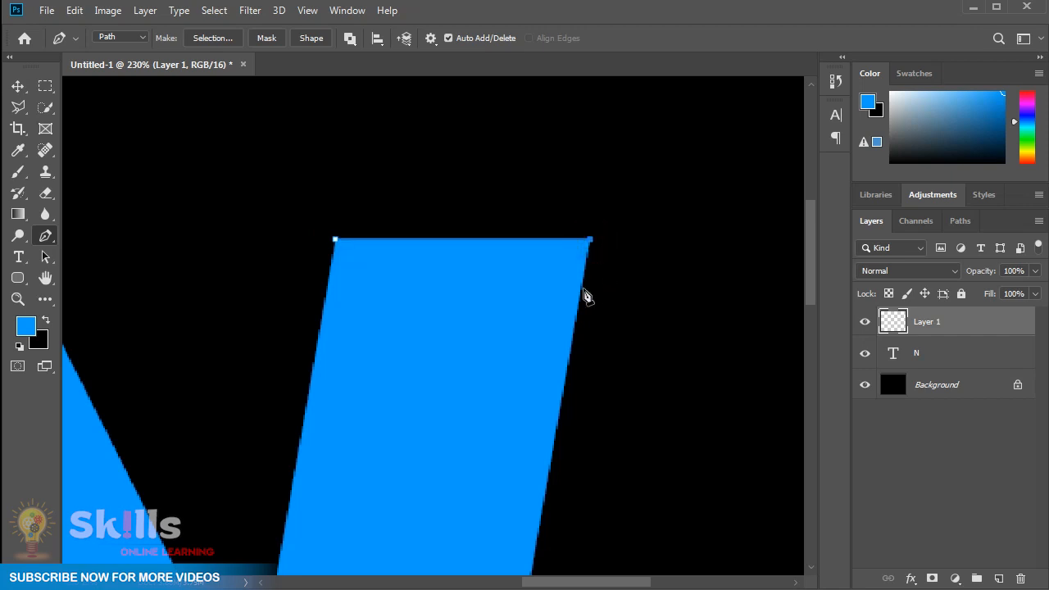
{"action": "scroll", "coordinate": [582, 297], "scroll_direction": "down", "scroll_amount": 3}
{"action": "left_click_drag", "start_coordinate": [552, 386], "coordinate": [539, 107]}
{"action": "left_click_drag", "start_coordinate": [503, 412], "coordinate": [500, 371]}
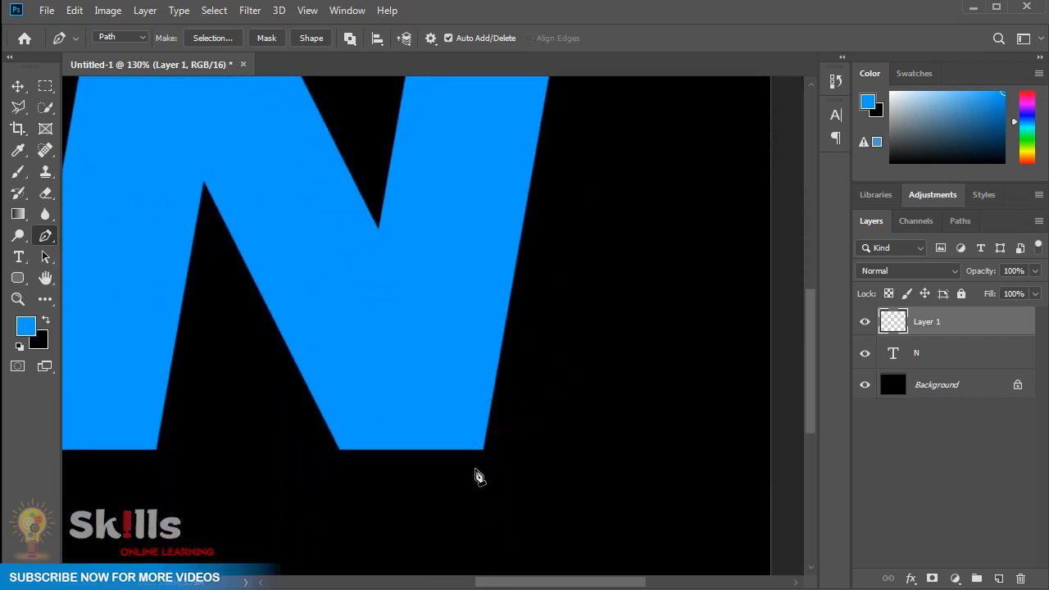
{"action": "scroll", "coordinate": [484, 435], "scroll_direction": "up", "scroll_amount": 8}
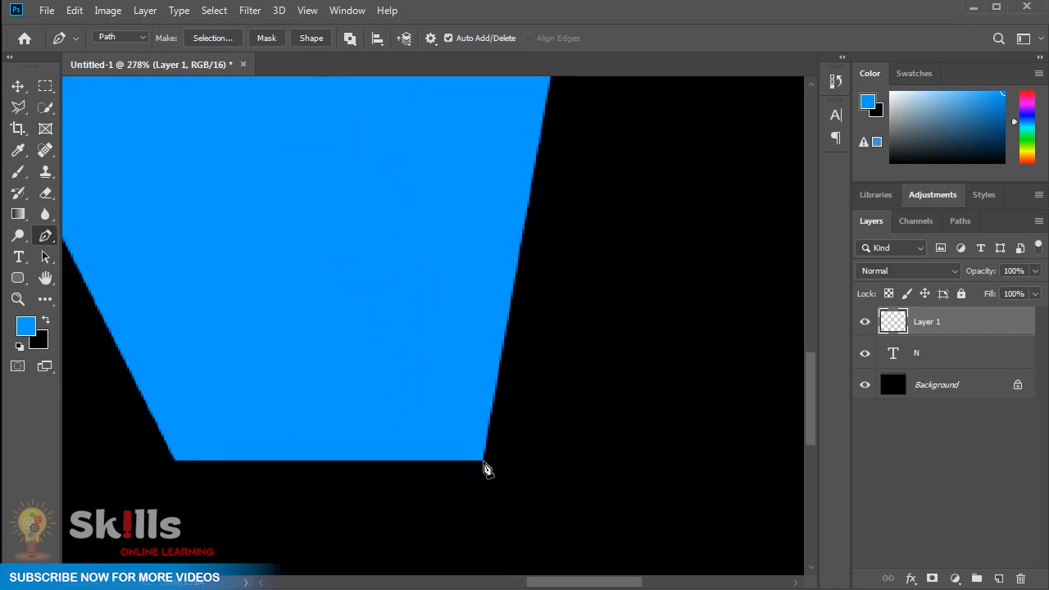
{"action": "left_click", "coordinate": [483, 461]}
{"action": "scroll", "coordinate": [251, 450], "scroll_direction": "down", "scroll_amount": 3}
{"action": "left_click_drag", "start_coordinate": [302, 173], "coordinate": [338, 406]}
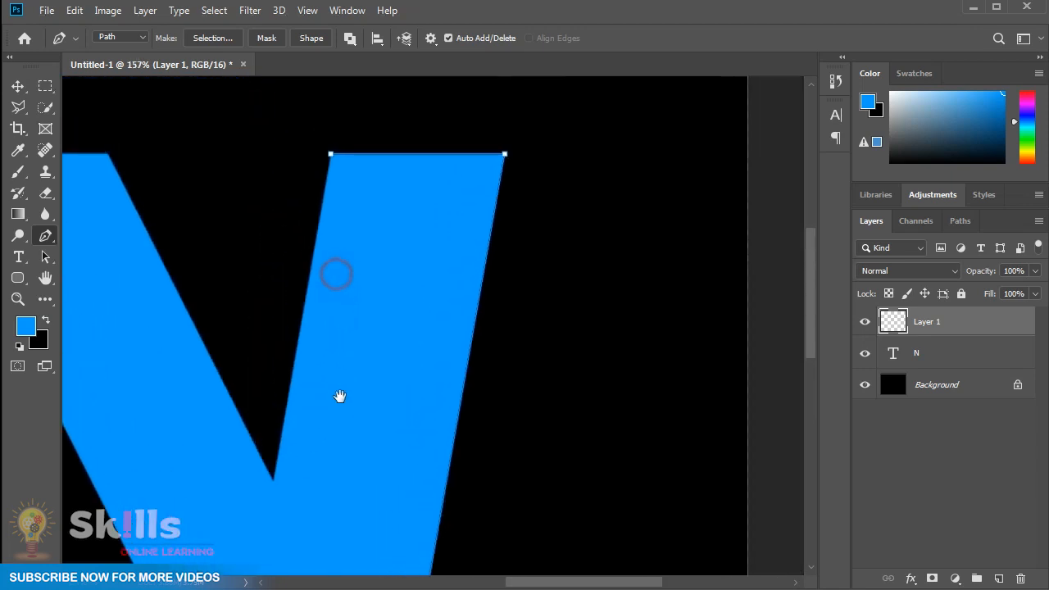
{"action": "scroll", "coordinate": [350, 387], "scroll_direction": "down", "scroll_amount": 2}
{"action": "left_click", "coordinate": [335, 214]}
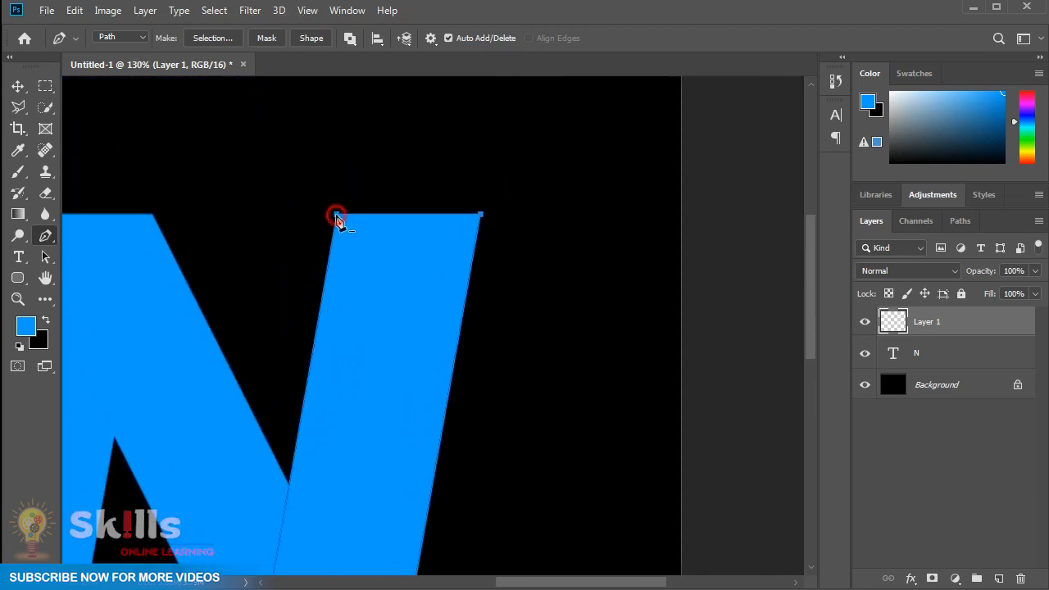
Convert the closed stem path into a new anti-aliased selection with a 0-pixel feather radius
{"action": "scroll", "coordinate": [391, 313], "scroll_direction": "down", "scroll_amount": 1}
{"action": "left_click_drag", "start_coordinate": [342, 381], "coordinate": [493, 281]}
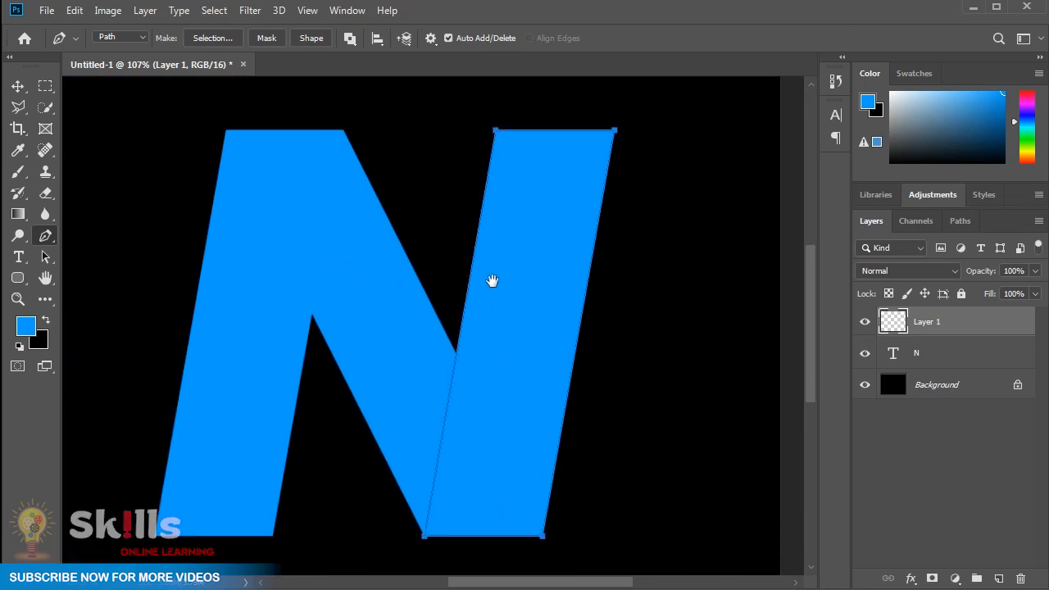
{"action": "right_click", "coordinate": [526, 289]}
{"action": "left_click", "coordinate": [565, 358]}
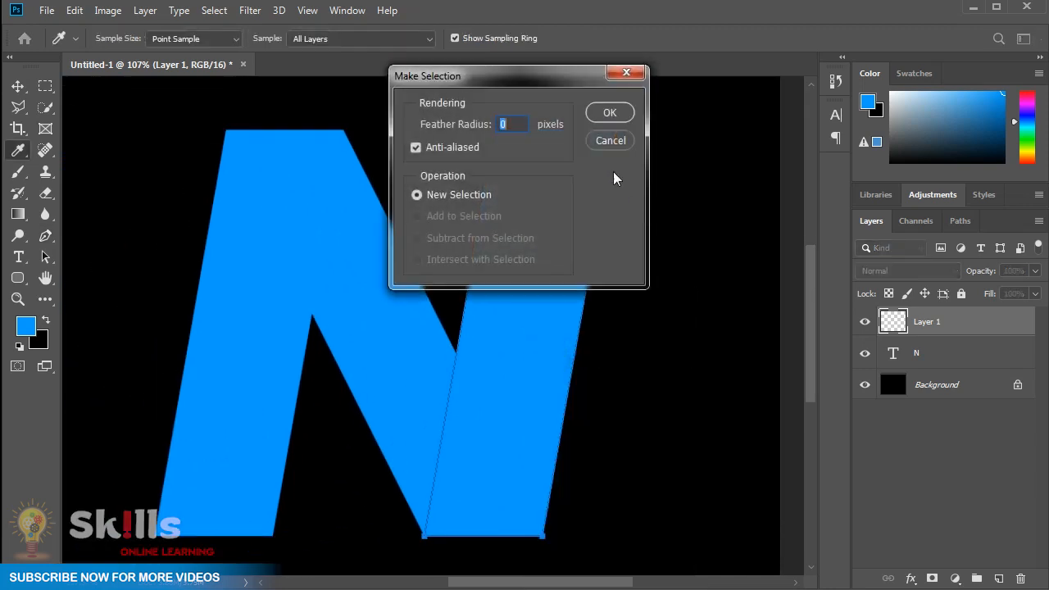
{"action": "left_click", "coordinate": [609, 114]}
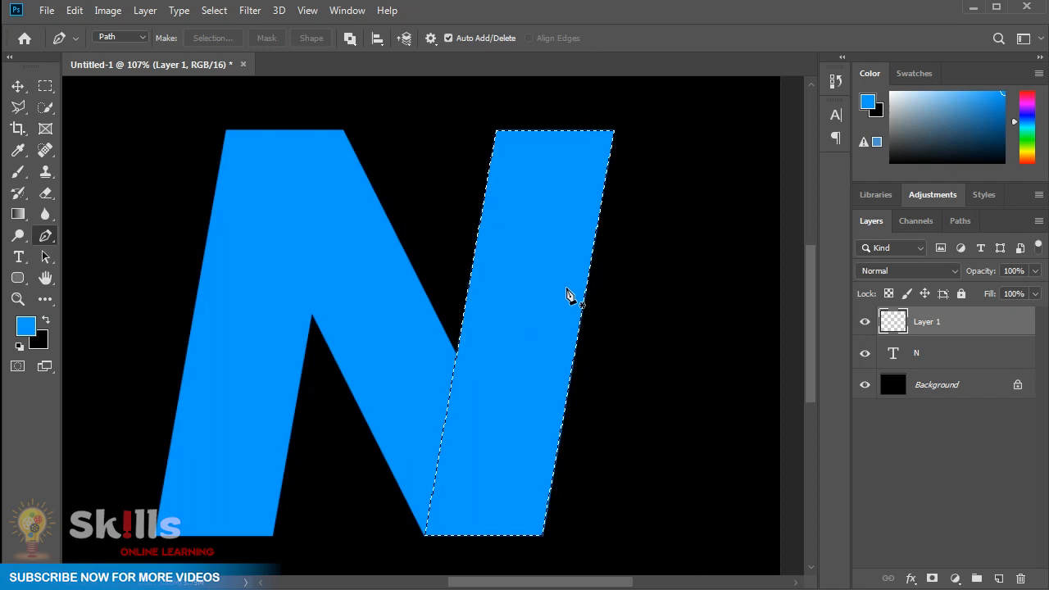
Stroke the stem selection on Layer 1 with a 6 px blue line located inside
{"action": "left_click", "coordinate": [73, 10]}
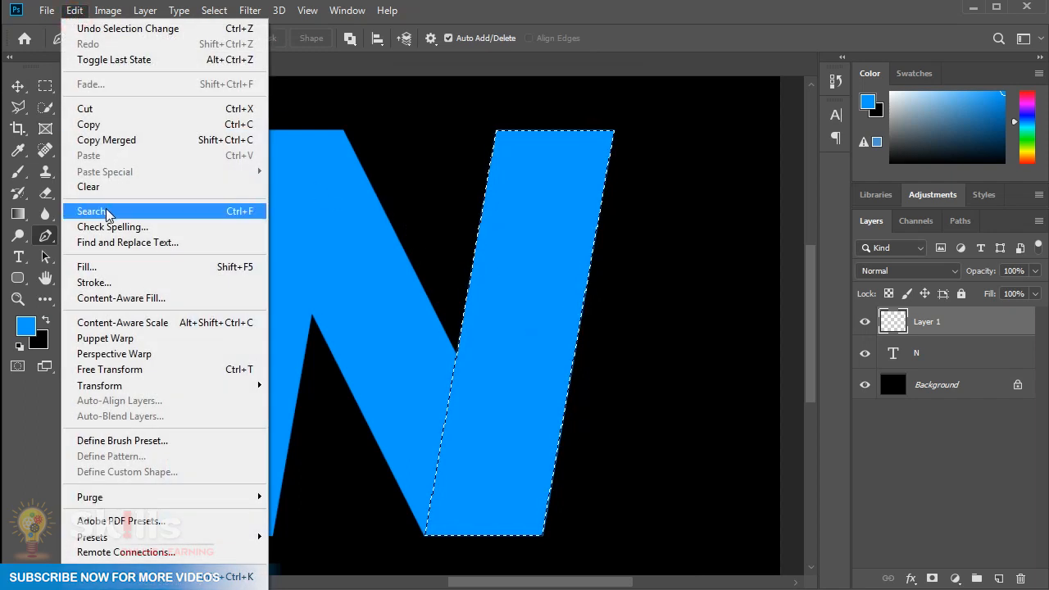
{"action": "left_click", "coordinate": [104, 283]}
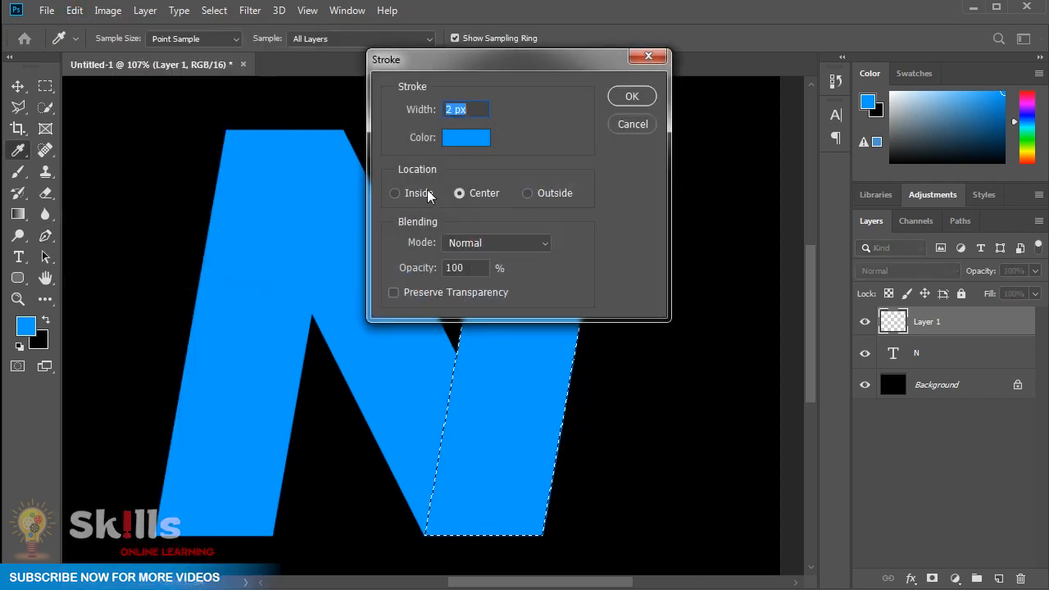
{"action": "left_click", "coordinate": [395, 193]}
{"action": "left_click_drag", "start_coordinate": [467, 110], "coordinate": [439, 109]}
{"action": "type", "text": "6"}
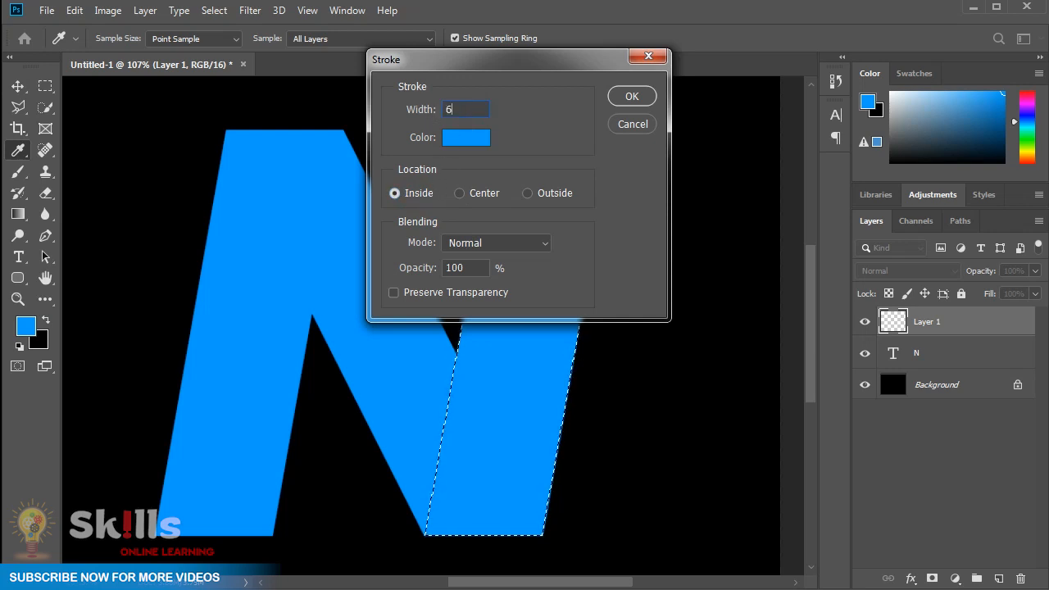
{"action": "left_click", "coordinate": [634, 96]}
{"action": "key", "text": "p"}
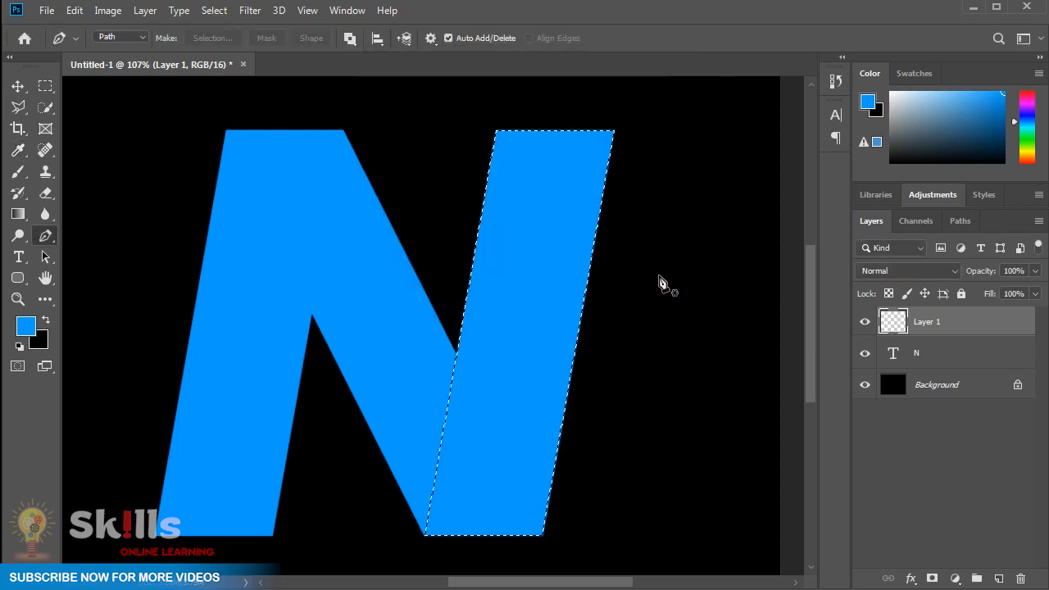
Clear the selection and hide the N text layer so only the stroked outline shows
{"action": "left_click", "coordinate": [864, 353]}
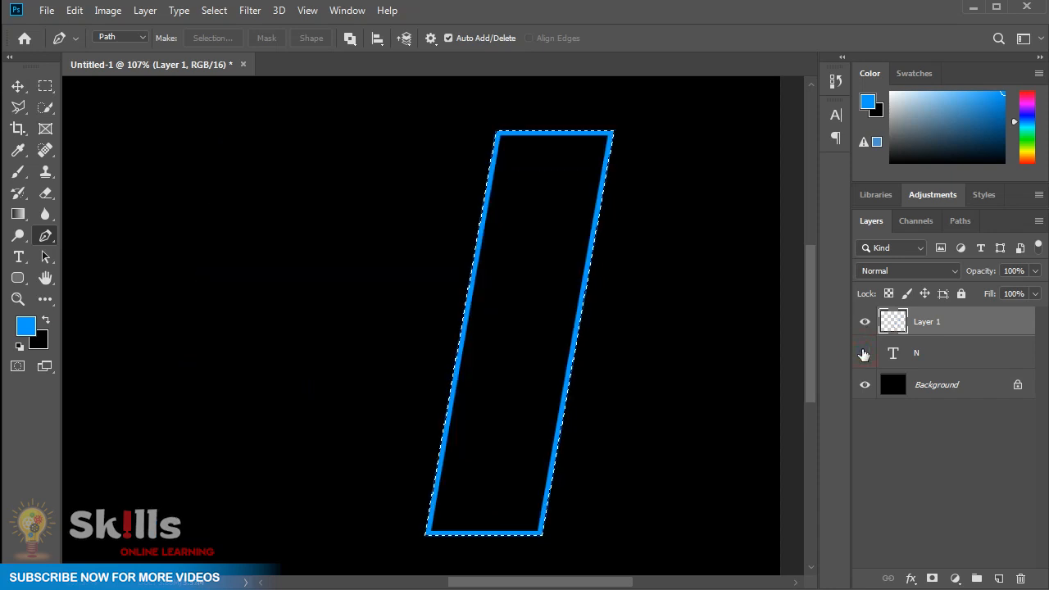
{"action": "left_click", "coordinate": [862, 352]}
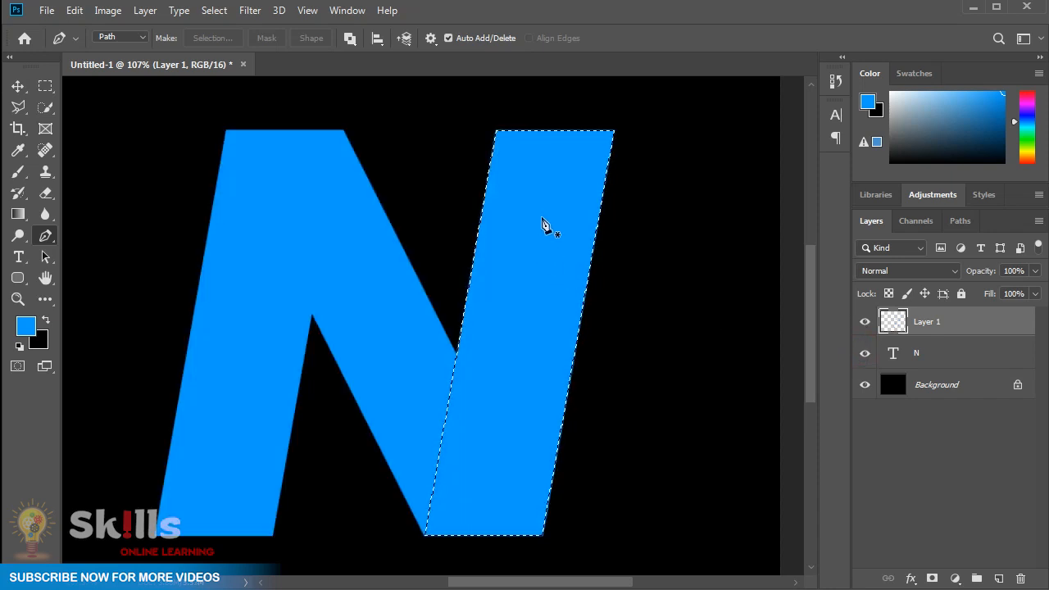
{"action": "key", "text": "ctrl+d"}
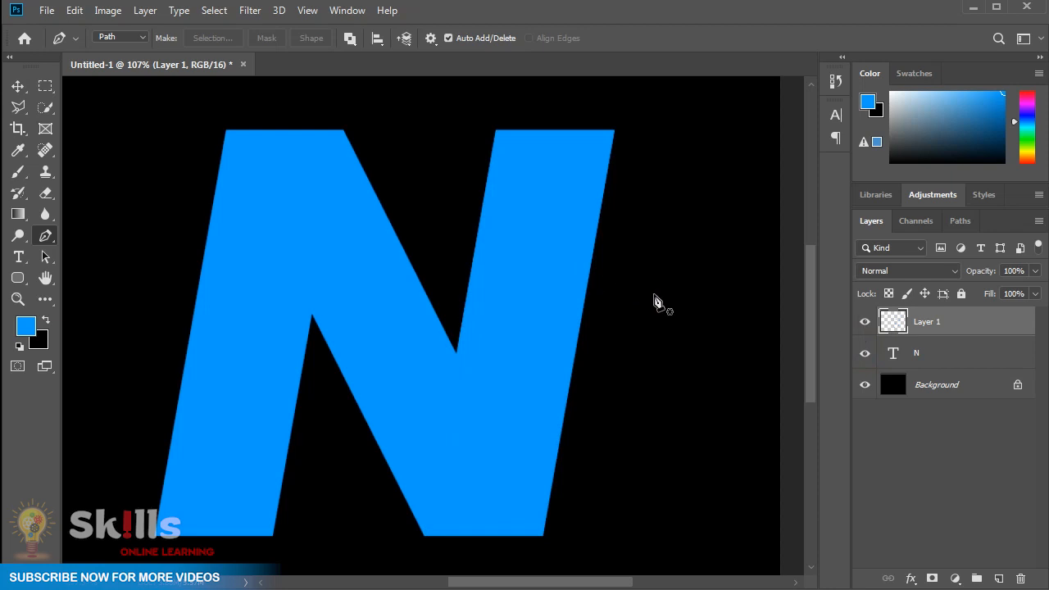
{"action": "left_click", "coordinate": [864, 352]}
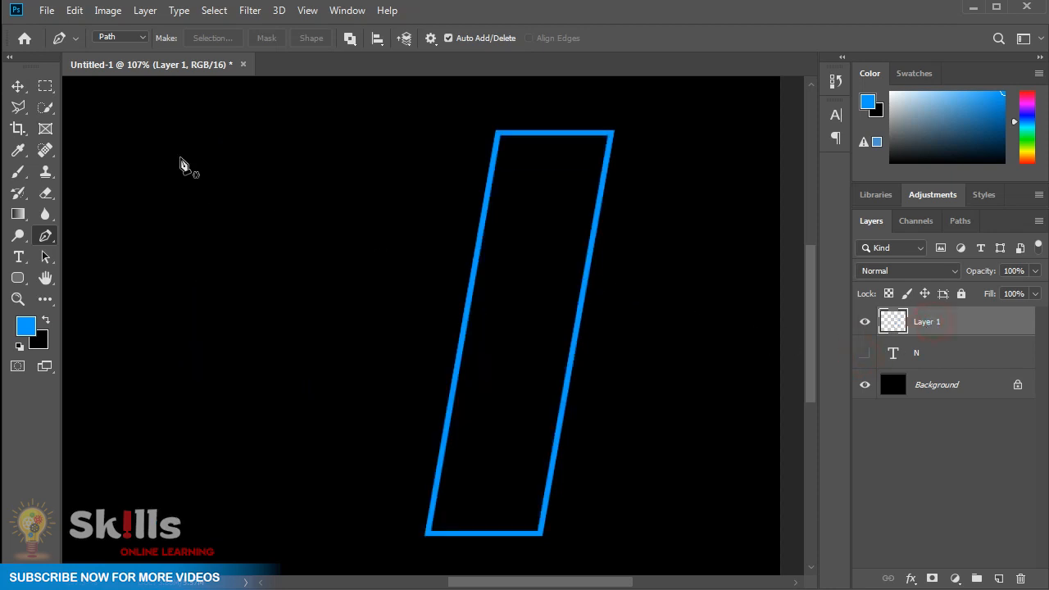
Duplicate Layer 1 with the default name and switch to the Move tool
{"action": "left_click", "coordinate": [17, 86]}
{"action": "right_click", "coordinate": [956, 324]}
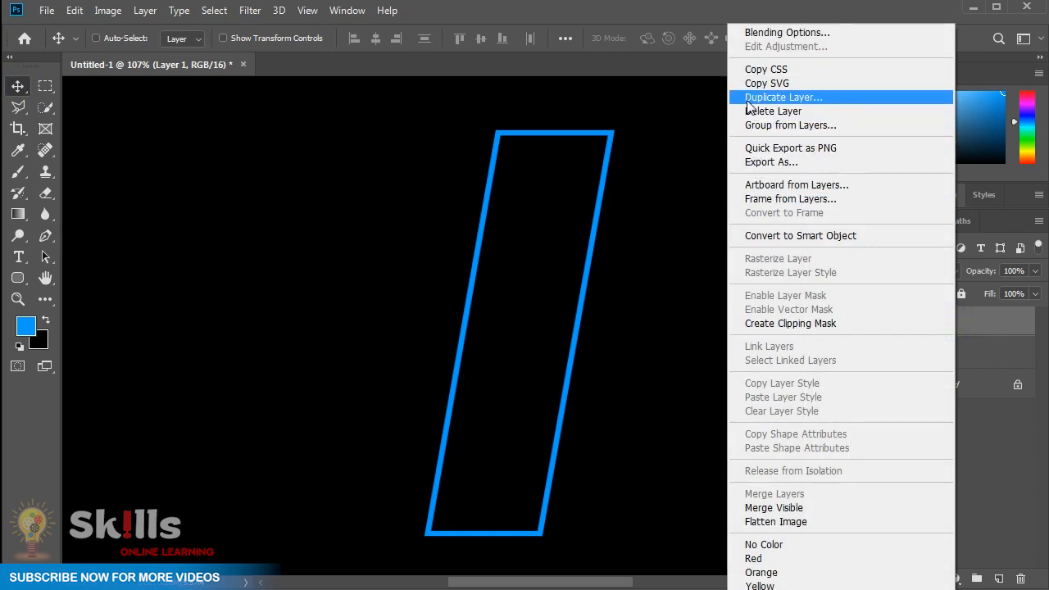
{"action": "left_click", "coordinate": [758, 98]}
{"action": "left_click", "coordinate": [655, 124]}
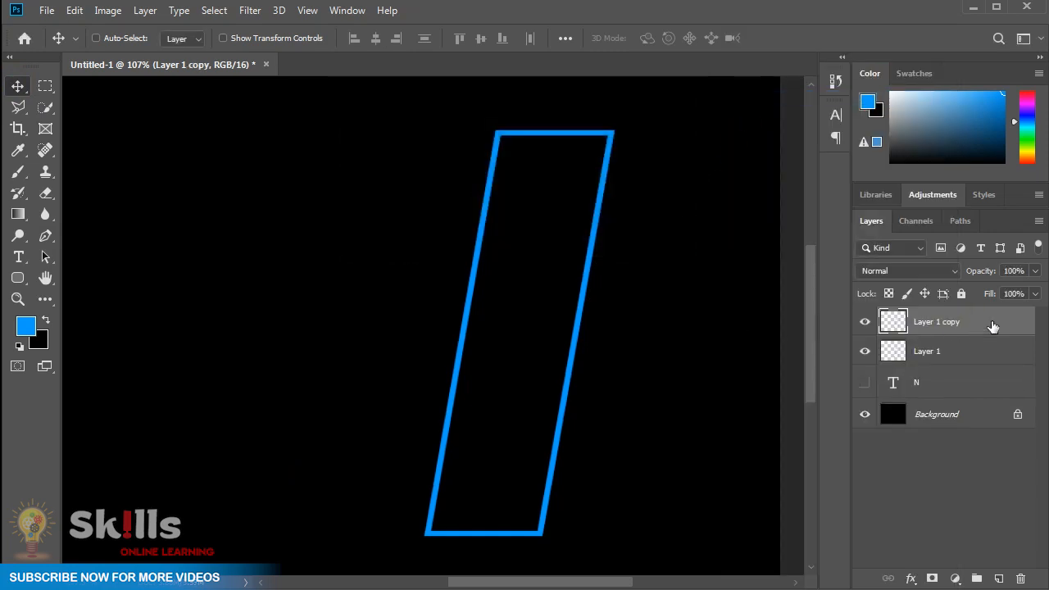
Apply a Gaussian Blur with a 10-pixel radius to Layer 1 copy
{"action": "left_click", "coordinate": [250, 9]}
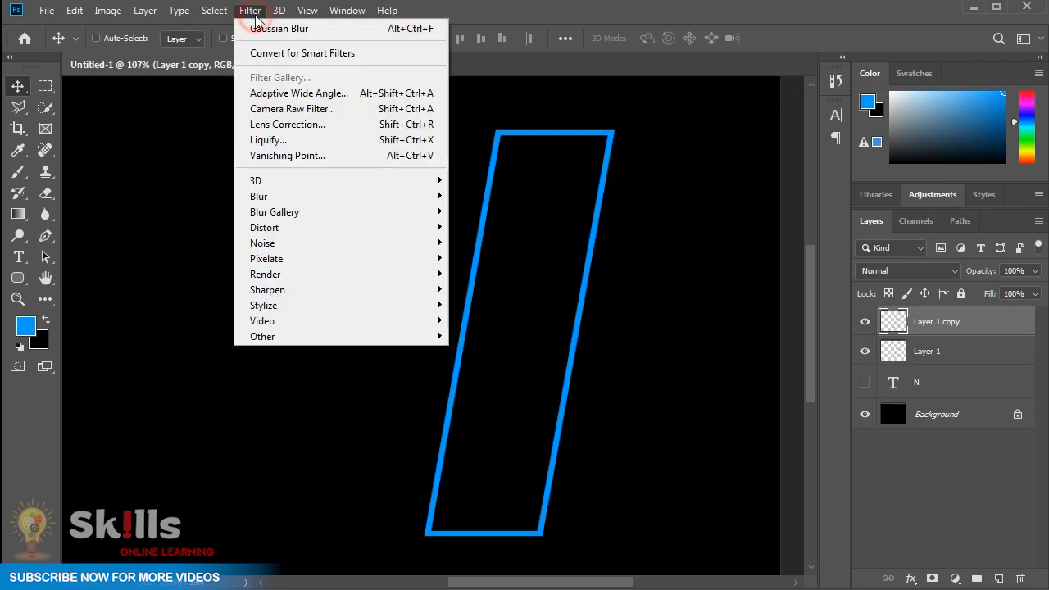
{"action": "mouse_move", "coordinate": [295, 196]}
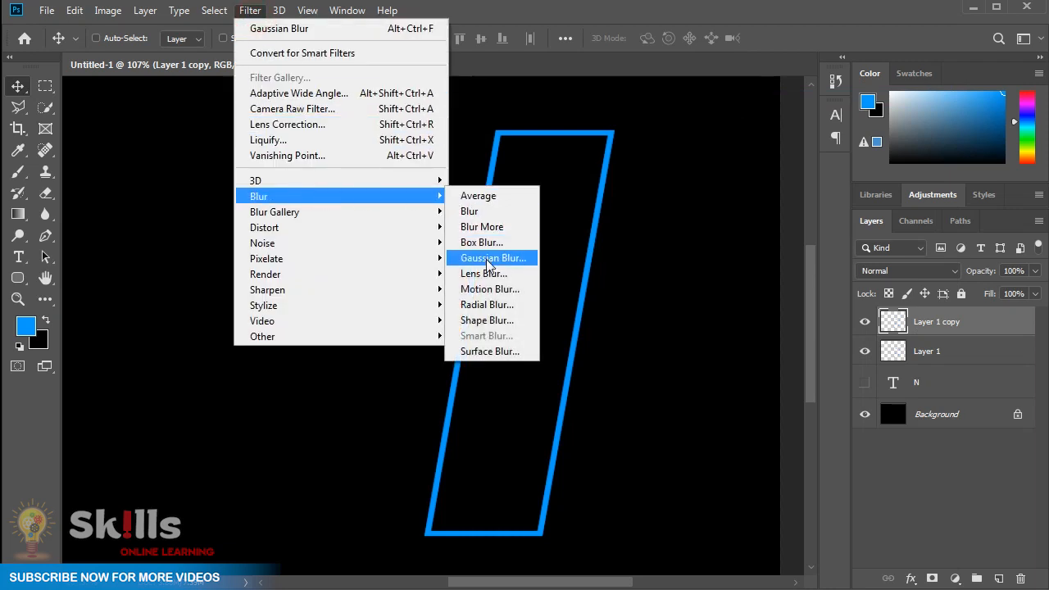
{"action": "left_click", "coordinate": [489, 258]}
{"action": "left_click_drag", "start_coordinate": [820, 309], "coordinate": [762, 314]}
{"action": "type", "text": "10"}
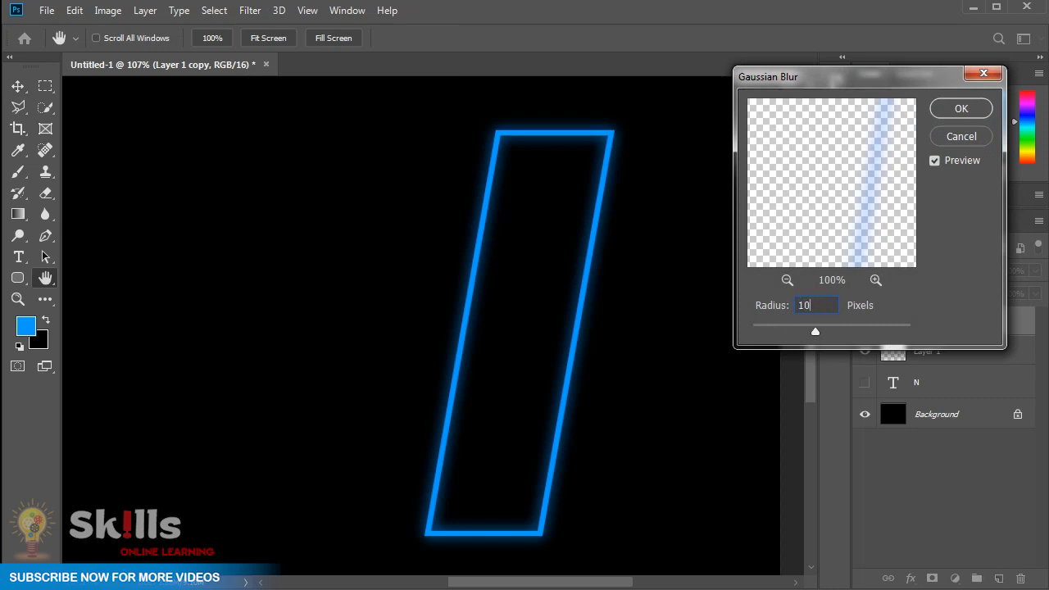
{"action": "left_click", "coordinate": [943, 109]}
Hide the blurred Layer 1 copy and duplicate the original Layer 1 again
{"action": "left_click", "coordinate": [864, 321]}
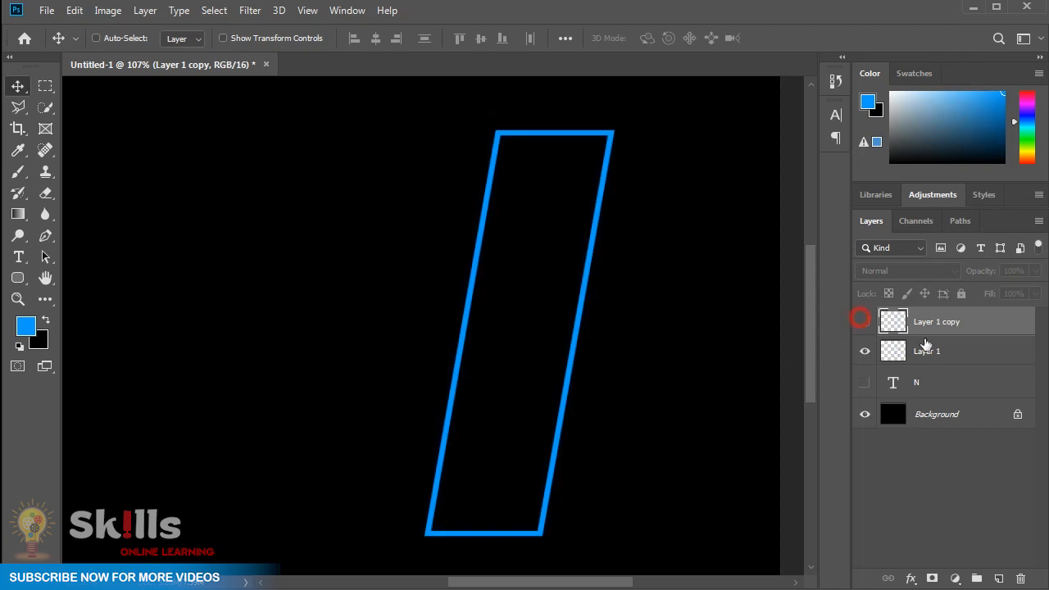
{"action": "left_click", "coordinate": [942, 351]}
{"action": "right_click", "coordinate": [938, 351]}
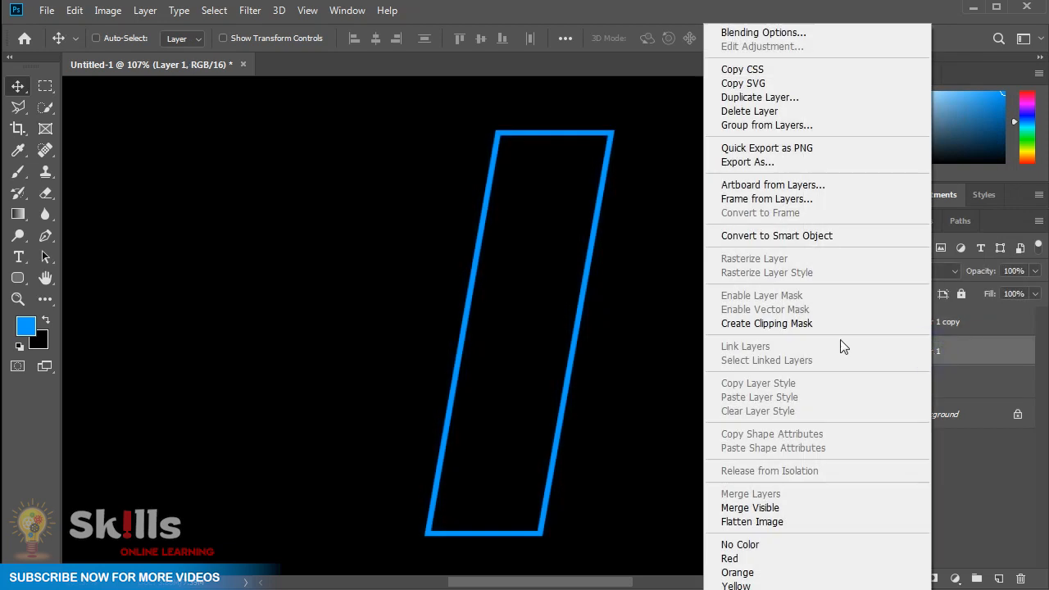
{"action": "left_click", "coordinate": [735, 98]}
{"action": "left_click", "coordinate": [661, 123]}
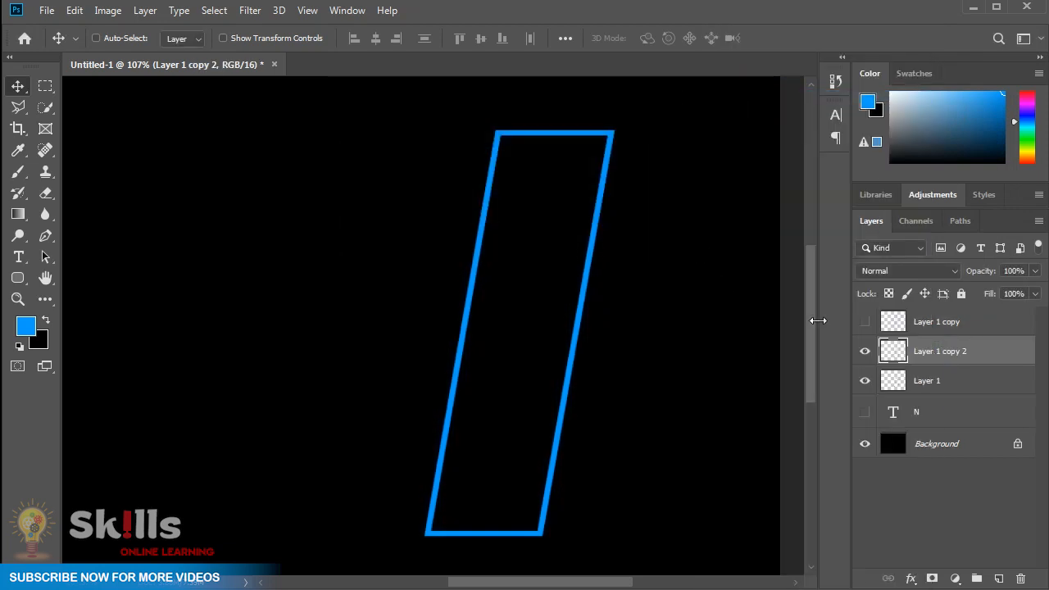
Add a near-white (#fdfdfd) Color Overlay to Layer 1 copy 2 and rasterize its layer style
{"action": "left_click", "coordinate": [909, 578]}
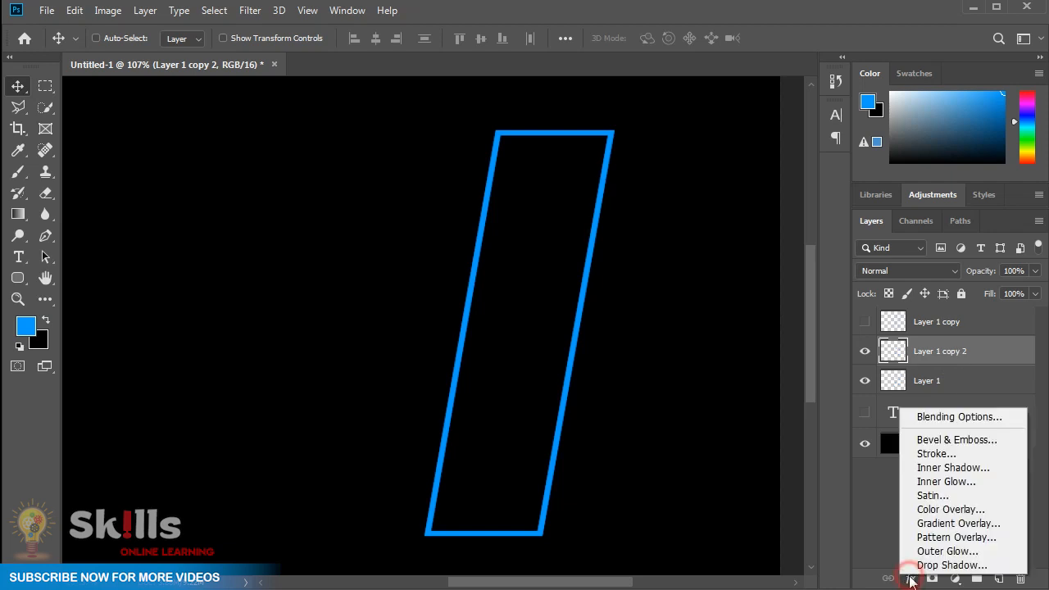
{"action": "left_click", "coordinate": [989, 511]}
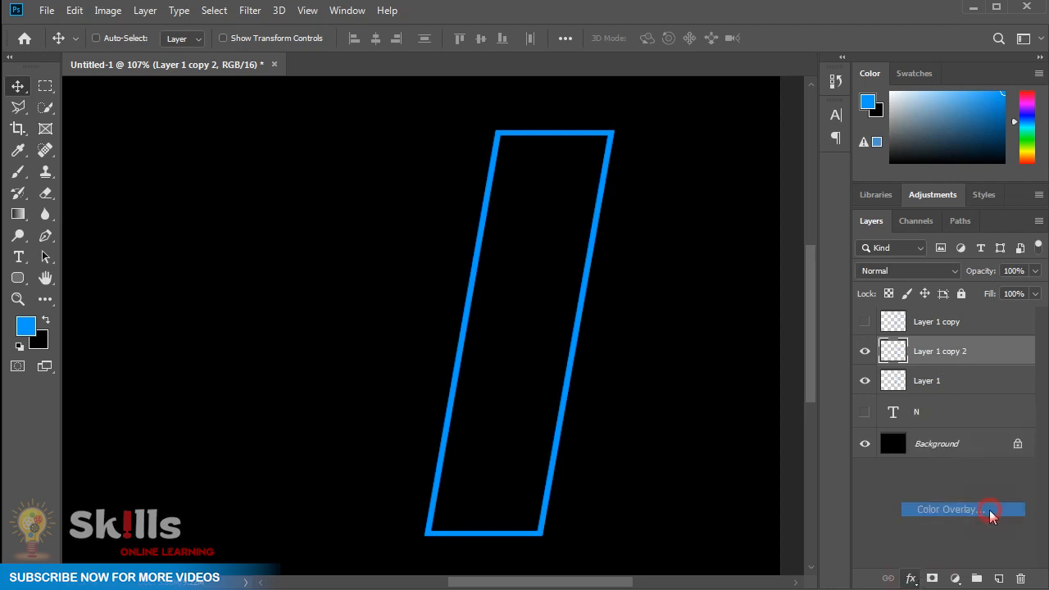
{"action": "left_click", "coordinate": [600, 227]}
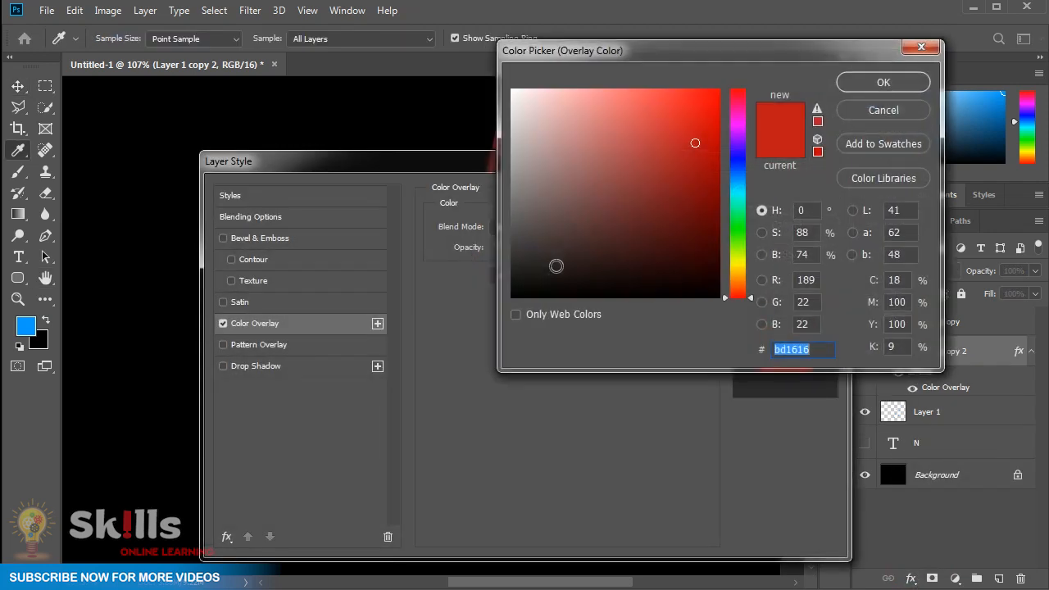
{"action": "left_click", "coordinate": [512, 91]}
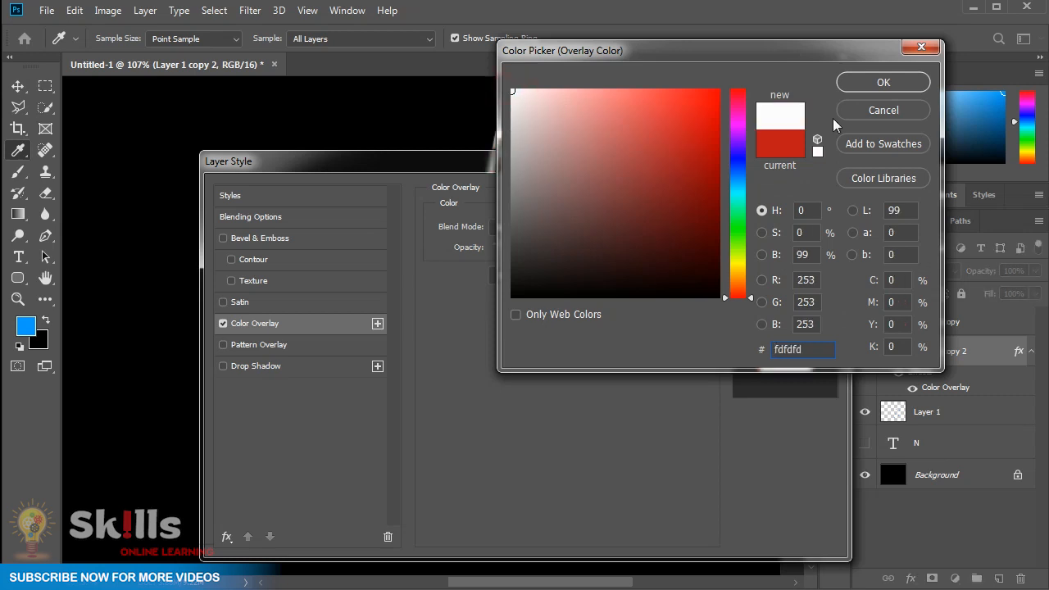
{"action": "left_click", "coordinate": [880, 83]}
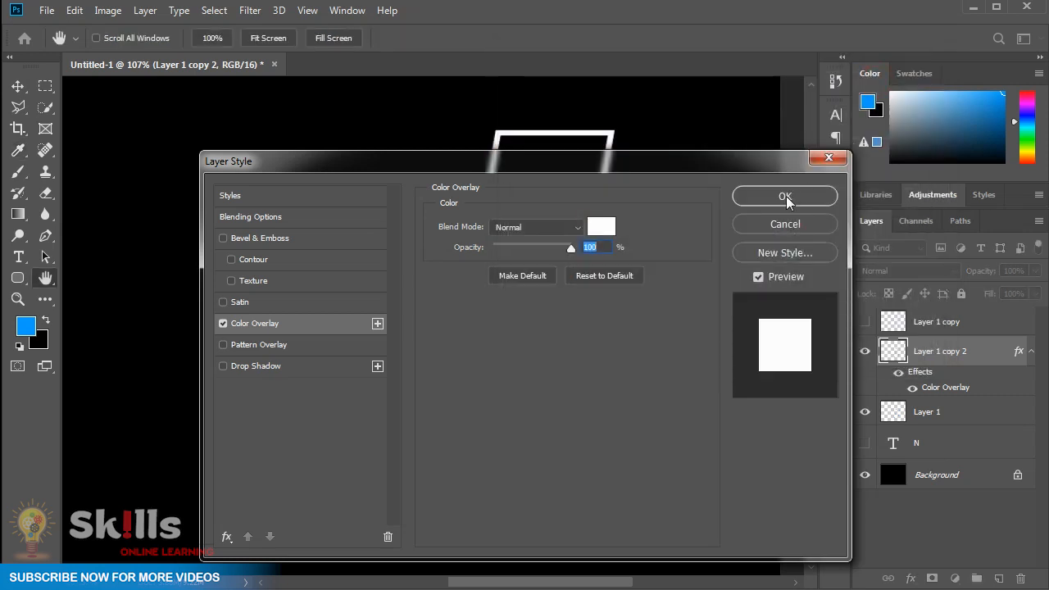
{"action": "left_click", "coordinate": [785, 197]}
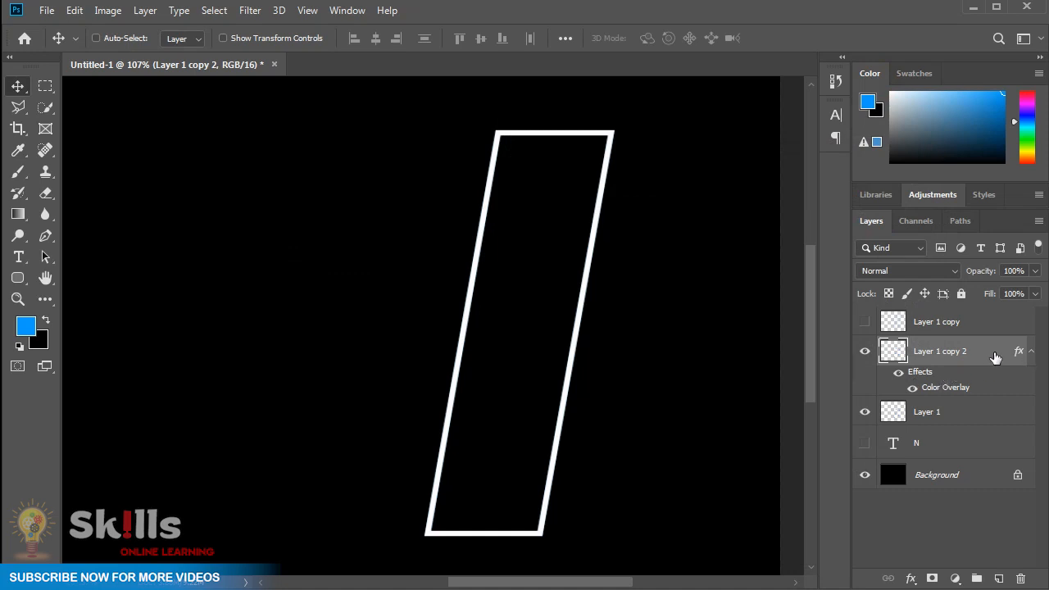
{"action": "right_click", "coordinate": [994, 358]}
{"action": "left_click", "coordinate": [815, 274]}
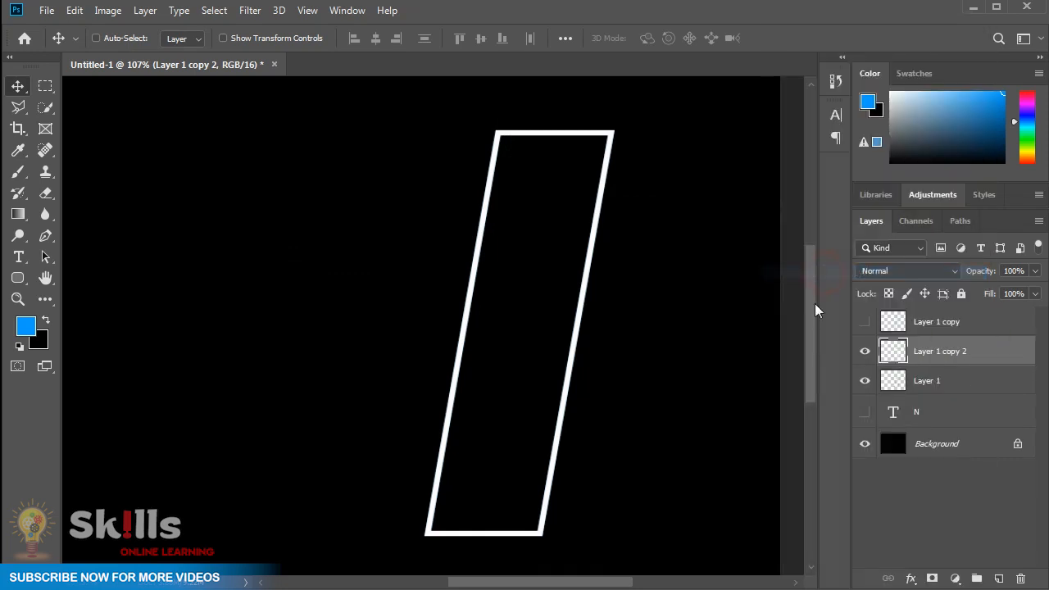
Move Layer 1 copy 2 above the blurred Layer 1 copy and make the blurred layer visible again
{"action": "left_click", "coordinate": [865, 351]}
{"action": "left_click", "coordinate": [864, 350]}
{"action": "left_click_drag", "start_coordinate": [933, 357], "coordinate": [932, 322]}
{"action": "left_click", "coordinate": [864, 351]}
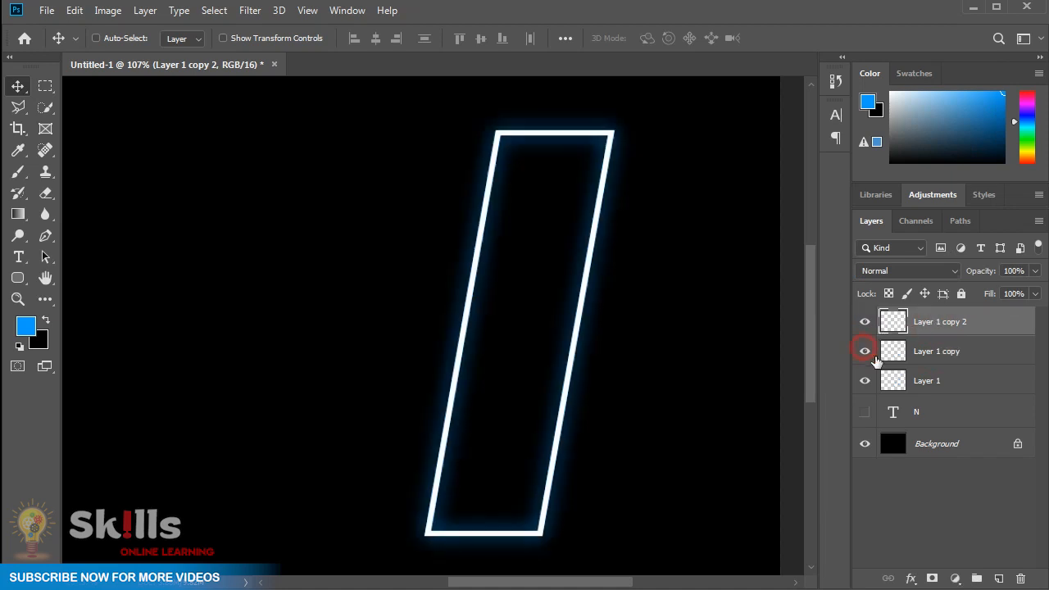
Set the blending mode of Layer 1 copy 2 to Overlay
{"action": "left_click", "coordinate": [942, 271]}
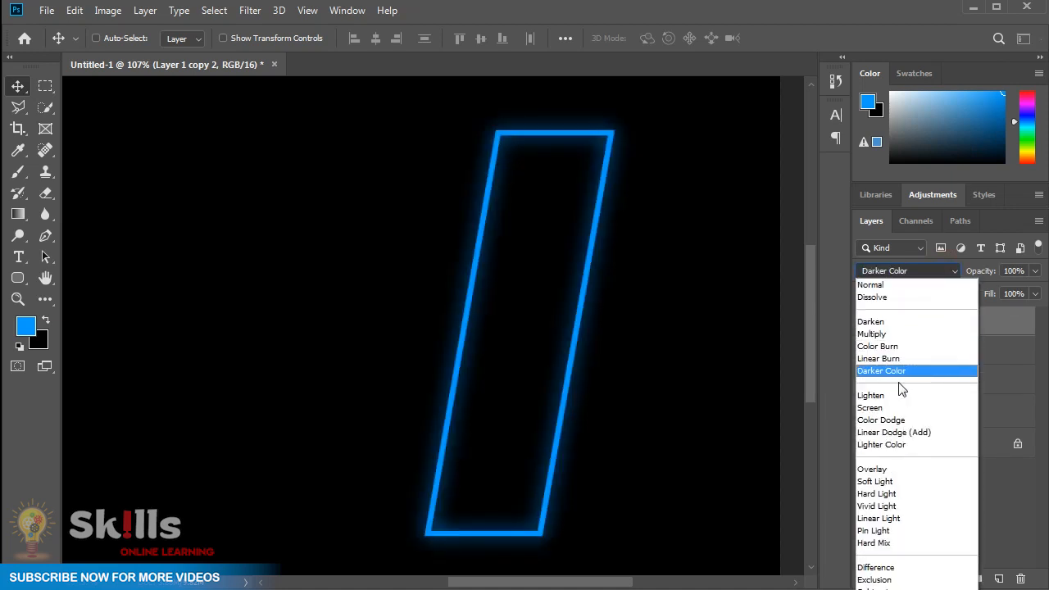
{"action": "left_click", "coordinate": [876, 468]}
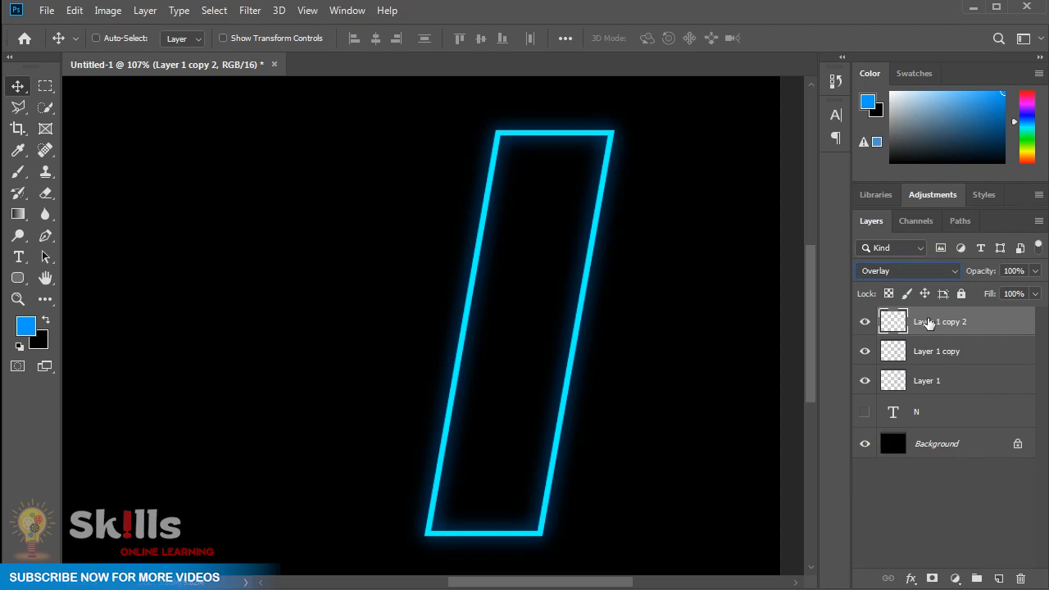
Apply a Gaussian Blur with a 2-pixel radius to Layer 1 copy 2
{"action": "left_click", "coordinate": [249, 11]}
{"action": "mouse_move", "coordinate": [276, 197]}
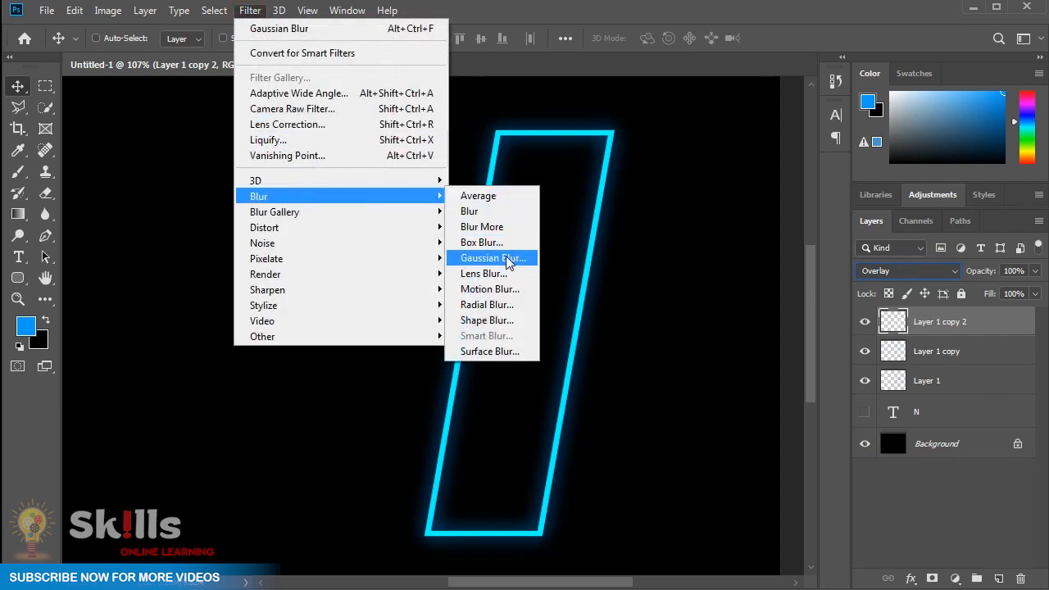
{"action": "left_click", "coordinate": [495, 258]}
{"action": "double_click", "coordinate": [825, 305]}
{"action": "type", "text": "2"}
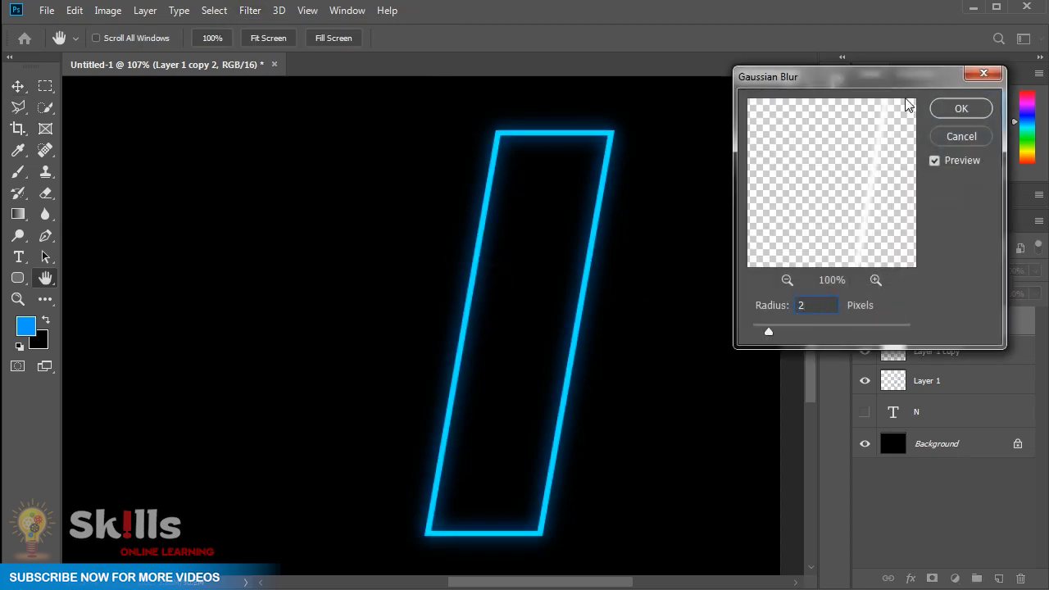
{"action": "left_click", "coordinate": [959, 110]}
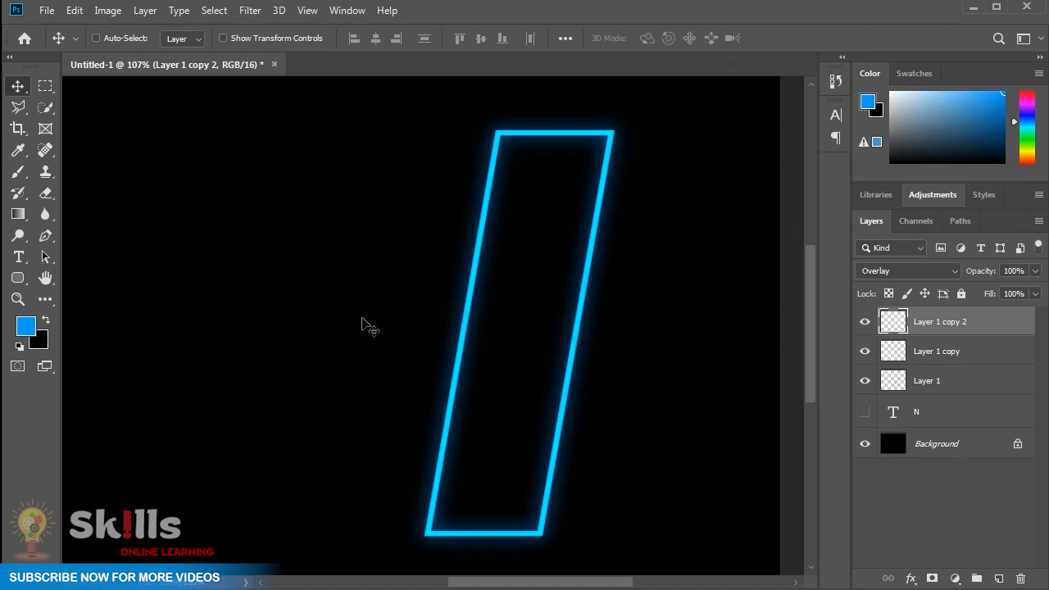
Erase Layer 1 copy 2 with the Eraser along the outline, keeping bright highlights at the upper-right and lower-left corners
{"action": "left_click", "coordinate": [45, 192]}
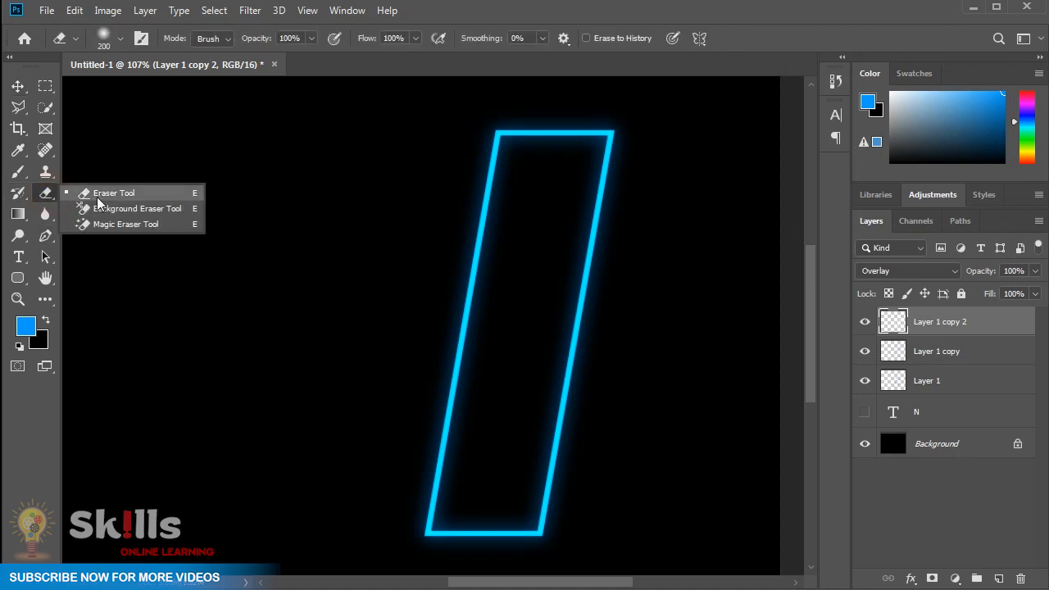
{"action": "left_click", "coordinate": [143, 197]}
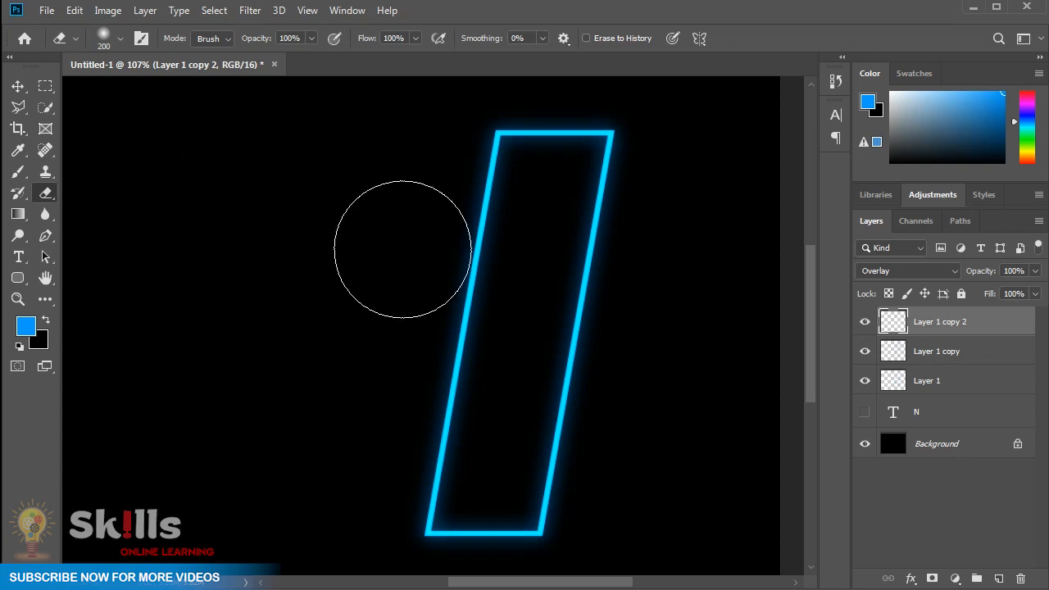
{"action": "mouse_move", "coordinate": [496, 164]}
{"action": "left_mouse_down"}
{"action": "mouse_move", "coordinate": [484, 195]}
{"action": "mouse_move", "coordinate": [502, 168]}
{"action": "mouse_move", "coordinate": [502, 196]}
{"action": "mouse_move", "coordinate": [548, 235]}
{"action": "mouse_move", "coordinate": [527, 297]}
{"action": "mouse_move", "coordinate": [487, 295]}
{"action": "mouse_move", "coordinate": [469, 338]}
{"action": "mouse_move", "coordinate": [468, 393]}
{"action": "mouse_move", "coordinate": [566, 361]}
{"action": "mouse_move", "coordinate": [554, 454]}
{"action": "mouse_move", "coordinate": [564, 492]}
{"action": "left_mouse_up"}
{"action": "left_click", "coordinate": [572, 485]}
{"action": "left_click_drag", "start_coordinate": [477, 409], "coordinate": [450, 409]}
{"action": "left_click", "coordinate": [459, 427]}
{"action": "left_click", "coordinate": [550, 471]}
{"action": "left_click", "coordinate": [466, 404]}
{"action": "left_click", "coordinate": [450, 295]}
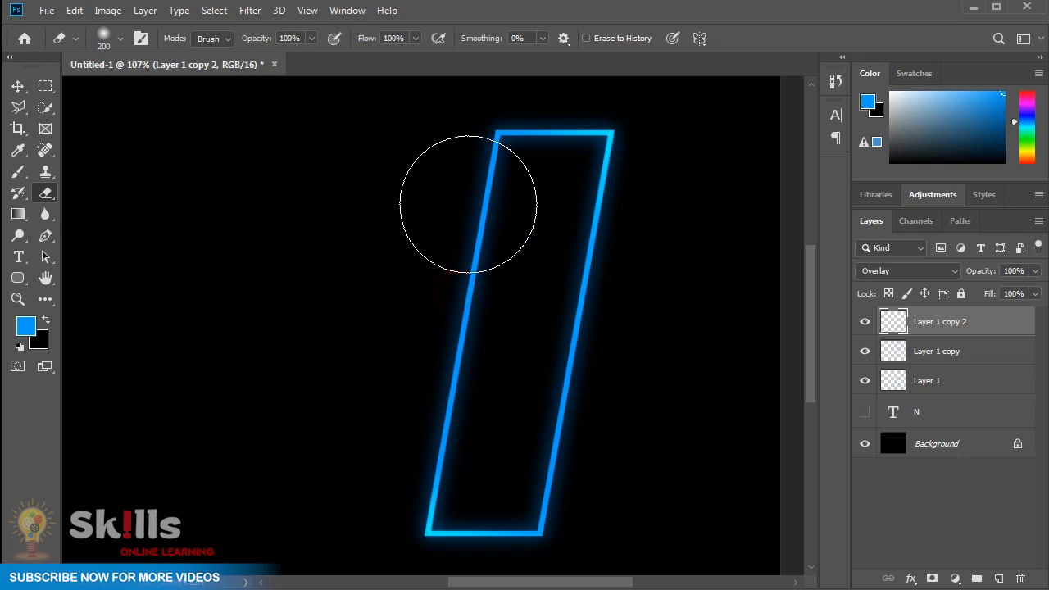
Erase the glow on Layer 1 copy along the outline's left edge and lower-right part, keeping it at the two highlighted corners
{"action": "left_click", "coordinate": [934, 359]}
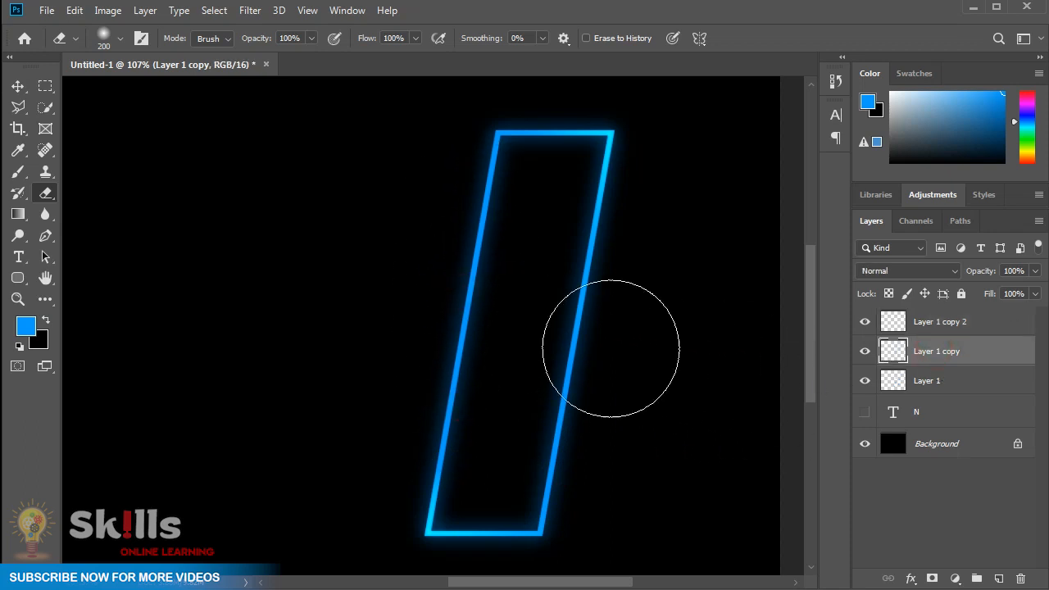
{"action": "left_click", "coordinate": [477, 187]}
{"action": "left_click", "coordinate": [498, 279]}
{"action": "left_click", "coordinate": [556, 271]}
{"action": "left_click", "coordinate": [534, 327]}
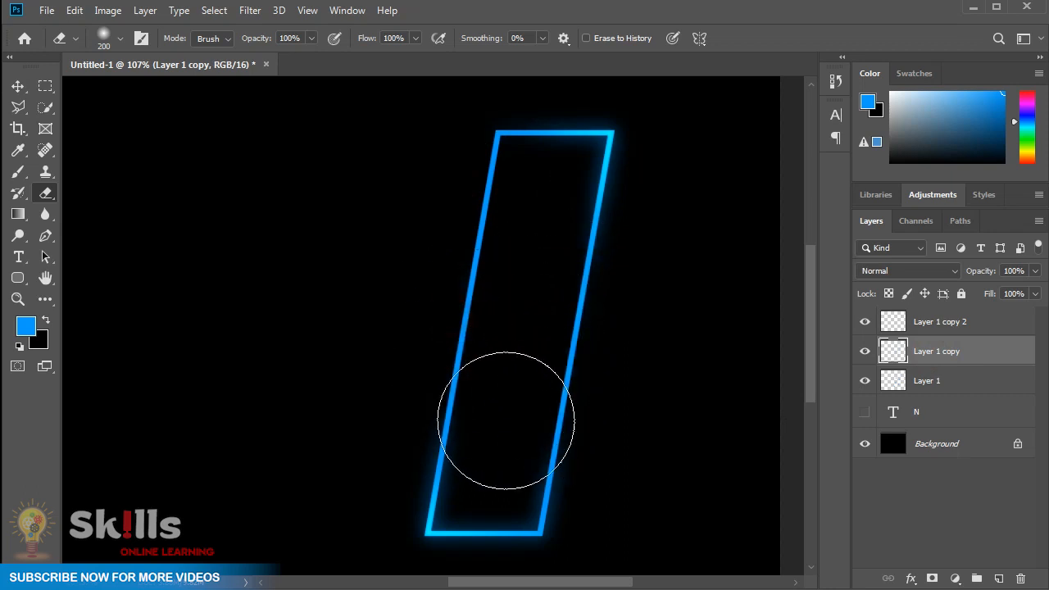
{"action": "left_click", "coordinate": [543, 488]}
{"action": "left_click", "coordinate": [483, 359]}
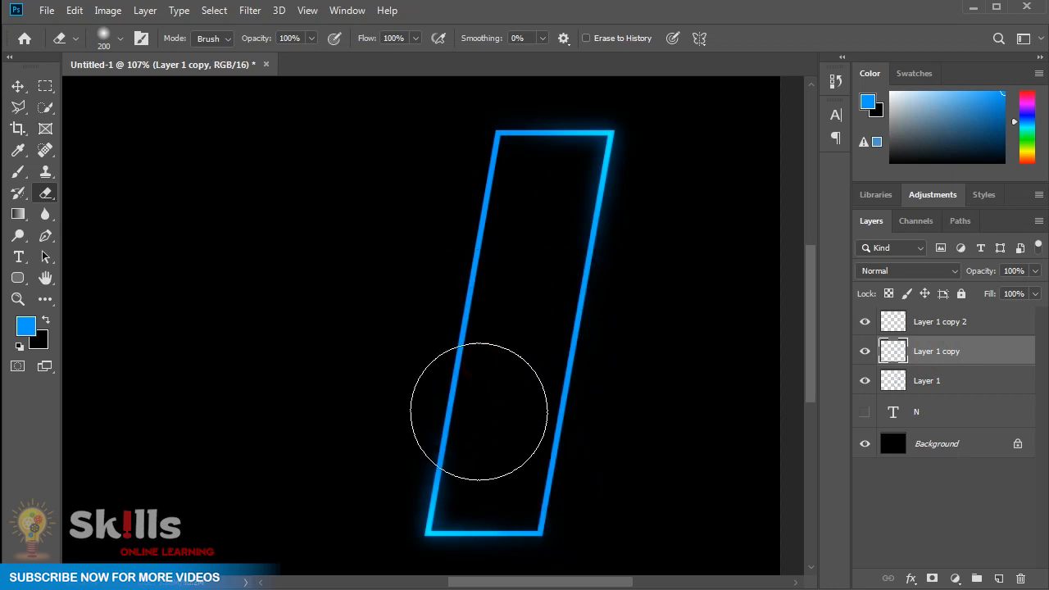
Duplicate the blurred Layer 1 copy and reduce the duplicate's opacity to 86%
{"action": "left_click", "coordinate": [17, 87]}
{"action": "left_click", "coordinate": [936, 321]}
{"action": "left_click", "coordinate": [944, 351]}
{"action": "right_click", "coordinate": [964, 352]}
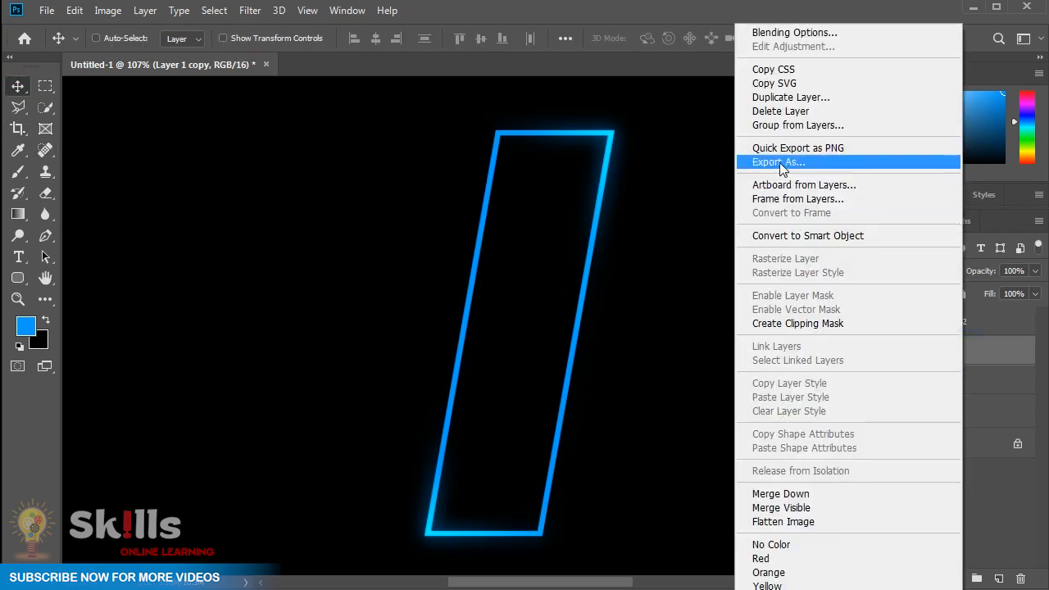
{"action": "left_click", "coordinate": [766, 99]}
{"action": "left_click", "coordinate": [661, 116]}
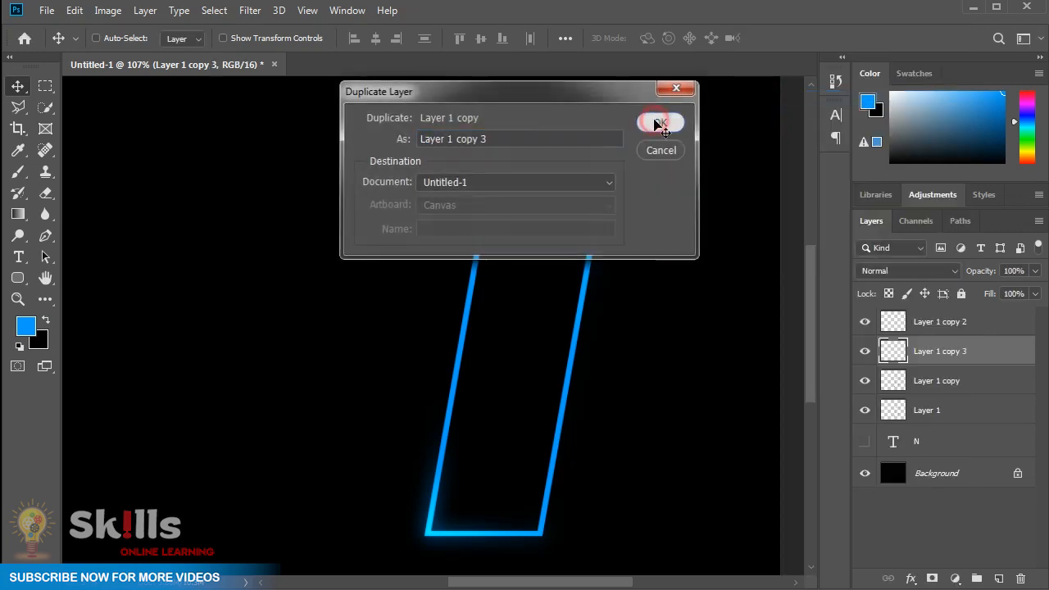
{"action": "left_click", "coordinate": [1035, 270]}
{"action": "left_click_drag", "start_coordinate": [1035, 293], "coordinate": [1026, 292]}
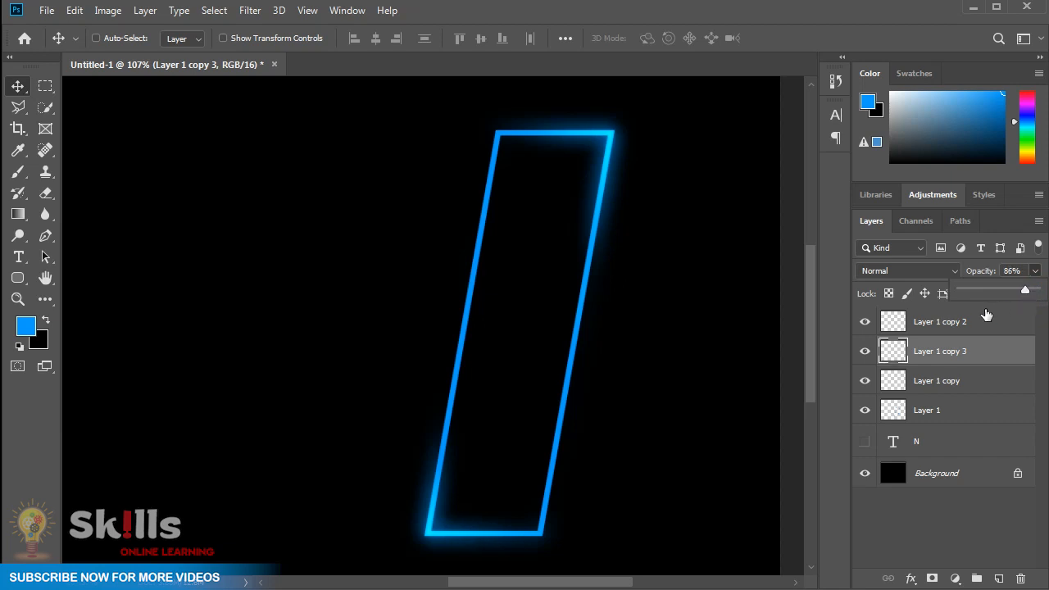
Group Layer 1 and its three copies, and make the N text layer visible
{"action": "left_click", "coordinate": [971, 331]}
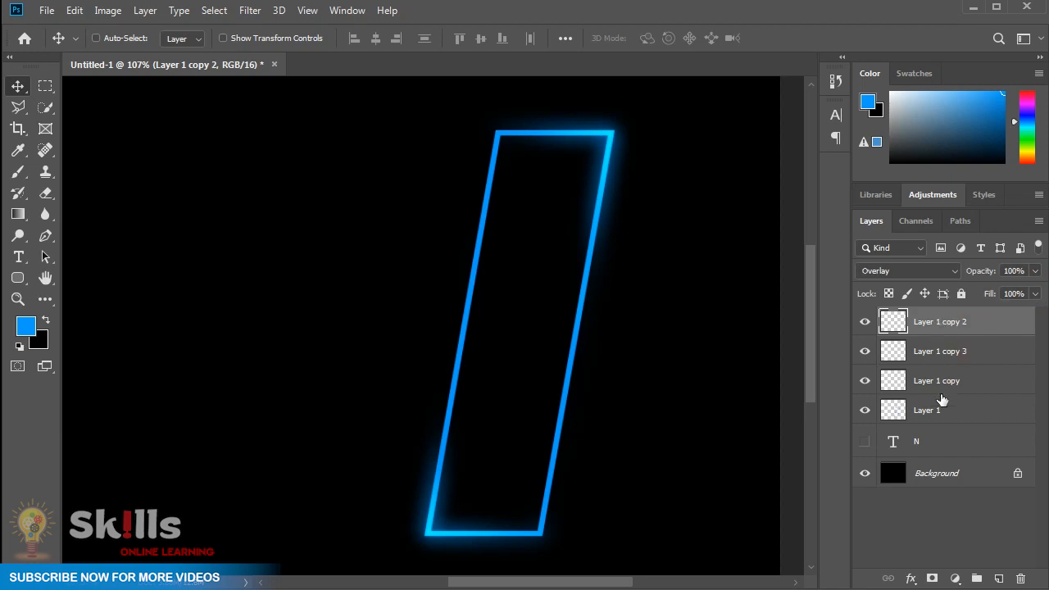
{"action": "left_click", "coordinate": [950, 411], "text": "shift"}
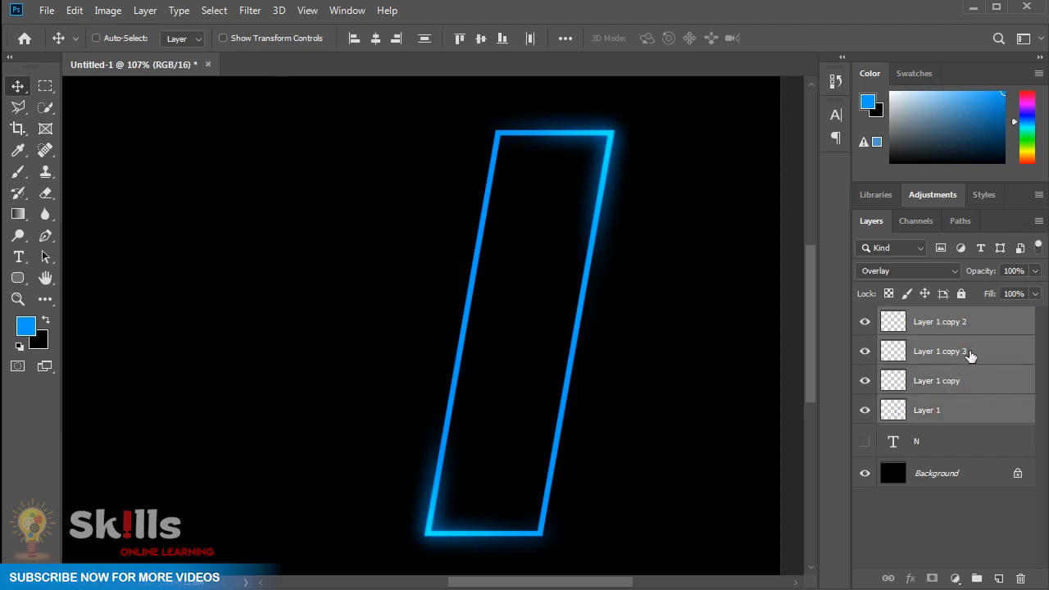
{"action": "right_click", "coordinate": [970, 354]}
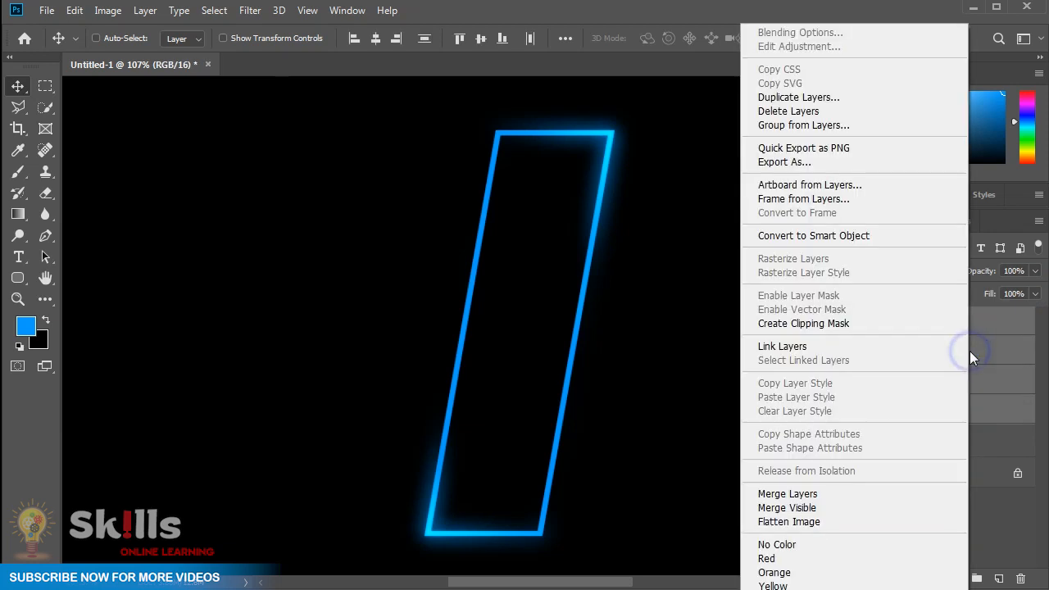
{"action": "left_click", "coordinate": [768, 125]}
{"action": "left_click", "coordinate": [655, 147]}
{"action": "left_click", "coordinate": [864, 317]}
{"action": "left_click", "coordinate": [865, 317]}
{"action": "left_click", "coordinate": [865, 344]}
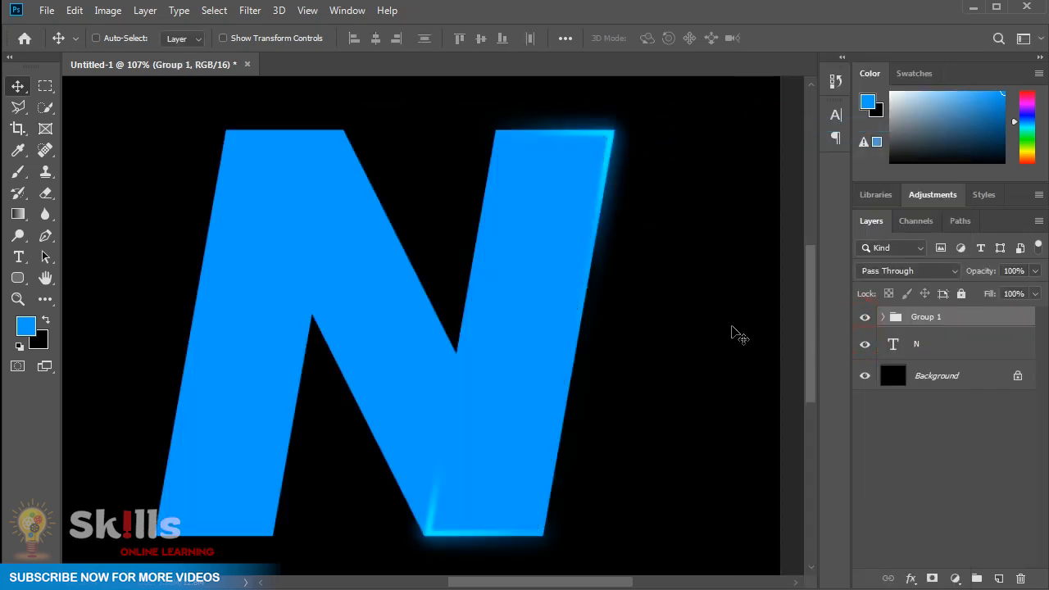
Duplicate Group 1 and move the copy into alignment with the left vertical stroke of the N
{"action": "right_click", "coordinate": [947, 319]}
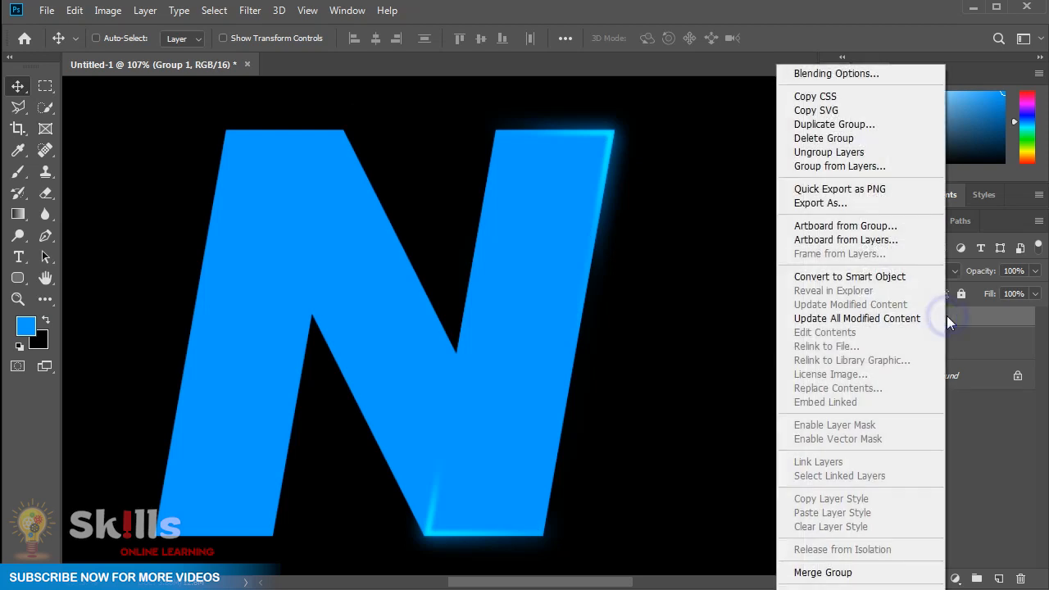
{"action": "left_click", "coordinate": [790, 123]}
{"action": "left_click", "coordinate": [663, 120]}
{"action": "left_click_drag", "start_coordinate": [519, 346], "coordinate": [256, 346]}
{"action": "key", "text": "Right"}
{"action": "key", "text": "Right"}
{"action": "key", "text": "Right"}
{"action": "key", "text": "Right"}
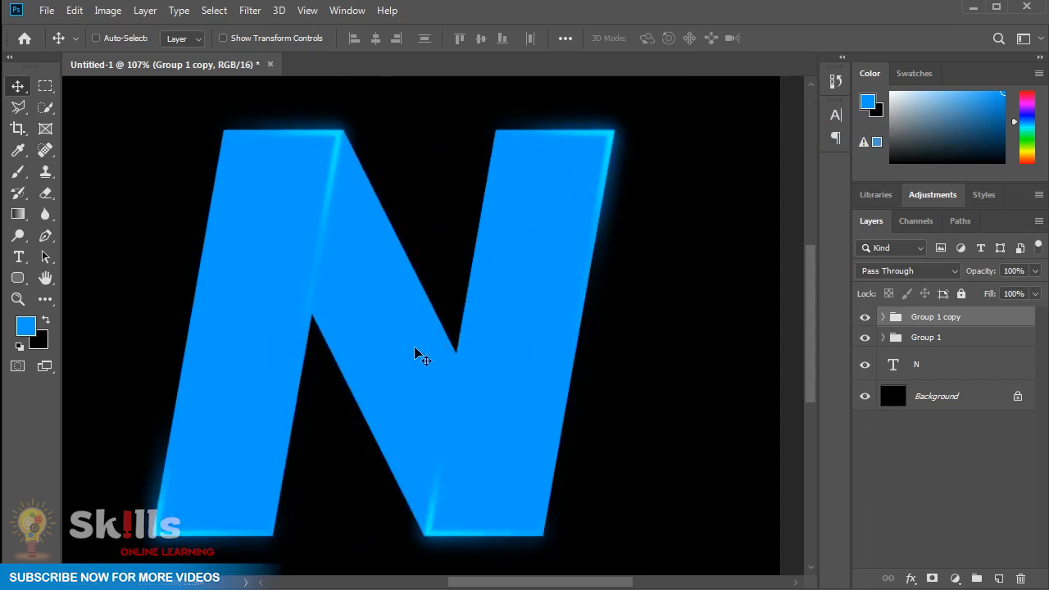
{"action": "key", "text": "Left"}
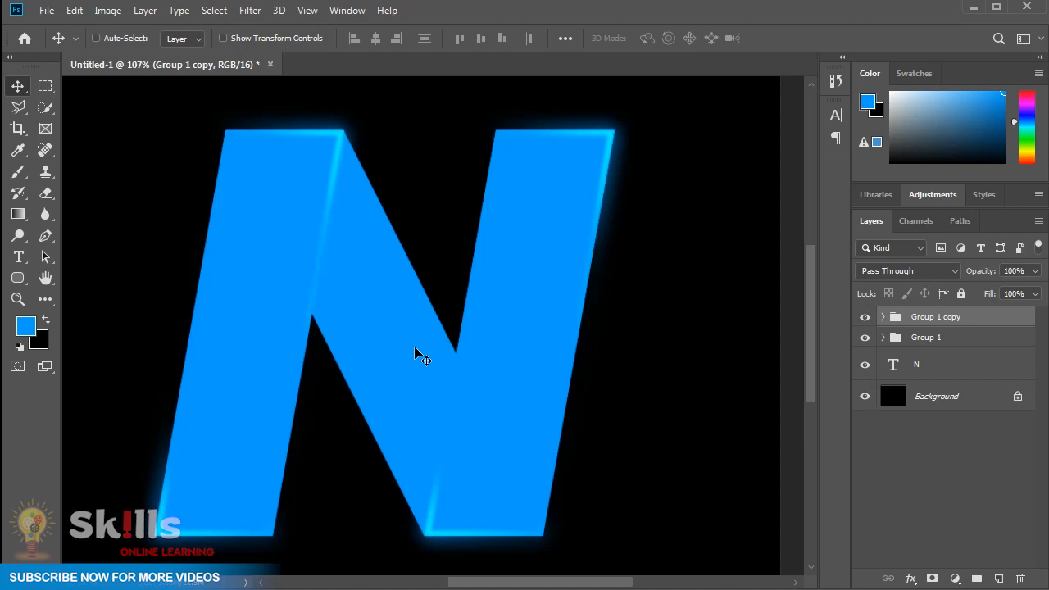
Hide Group 1 copy and Group 1, and add a new empty layer at the top of the stack
{"action": "left_click", "coordinate": [864, 316]}
{"action": "left_click", "coordinate": [864, 336]}
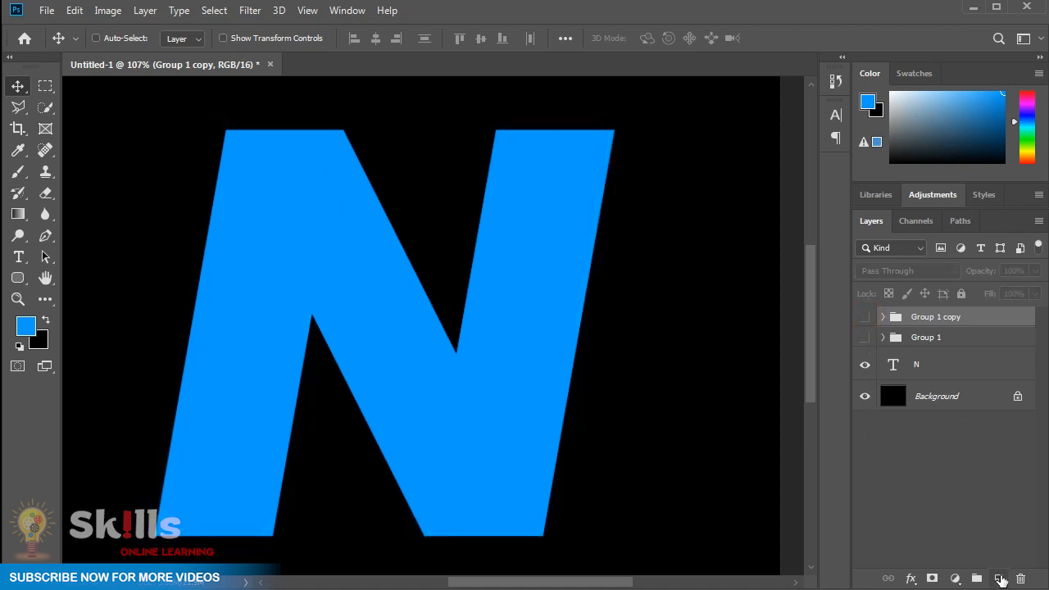
{"action": "left_click", "coordinate": [998, 578]}
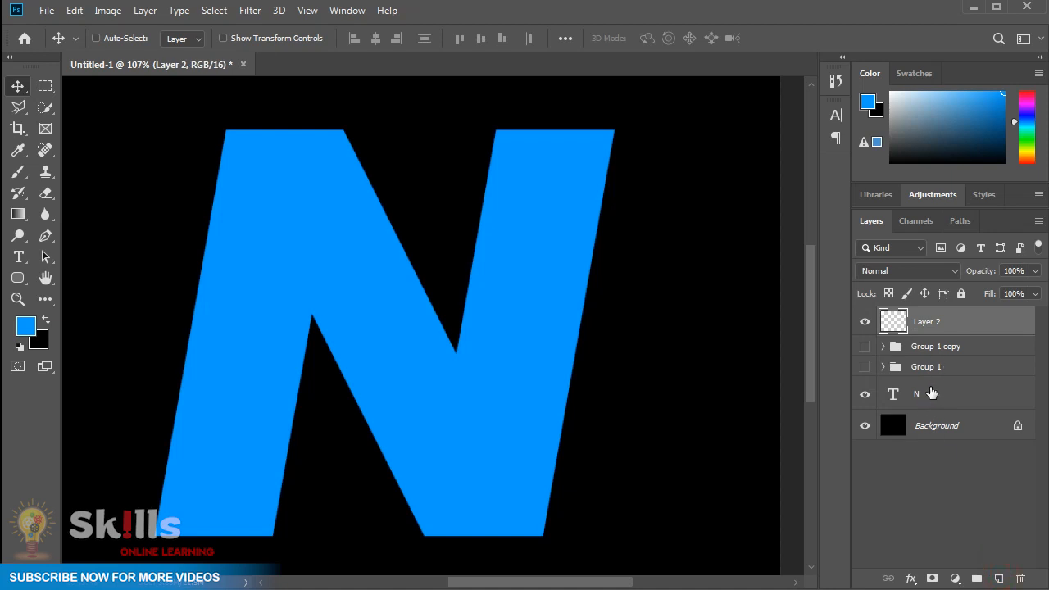
Start a Pen path at the diagonal stroke's top-right corner and trace down its right edge and across its bottom end
{"action": "left_click", "coordinate": [45, 237]}
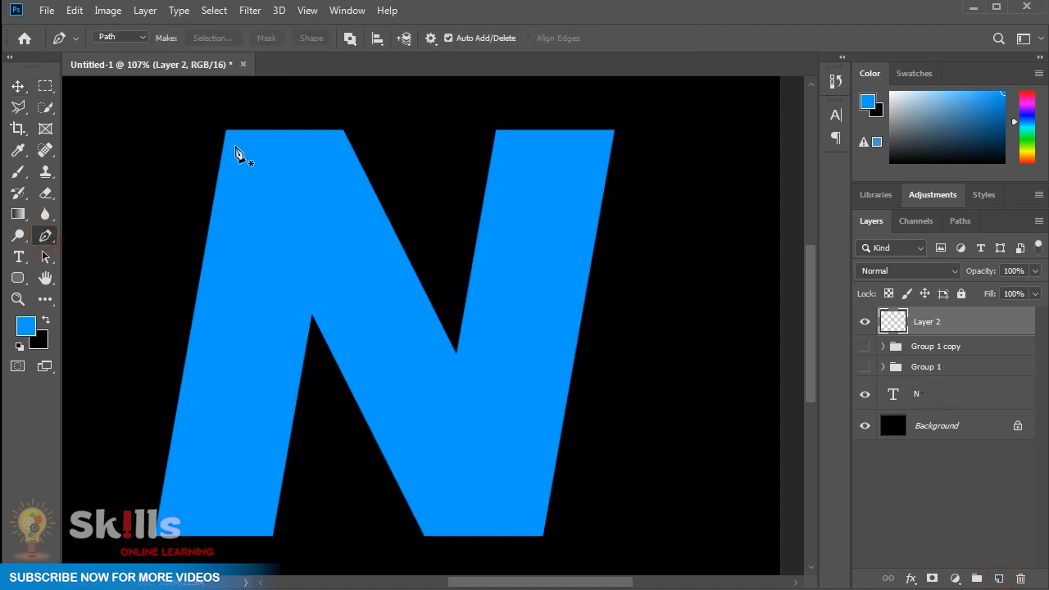
{"action": "scroll", "coordinate": [227, 129], "scroll_direction": "up", "scroll_amount": 4}
{"action": "scroll", "coordinate": [412, 145], "scroll_direction": "up", "scroll_amount": 2}
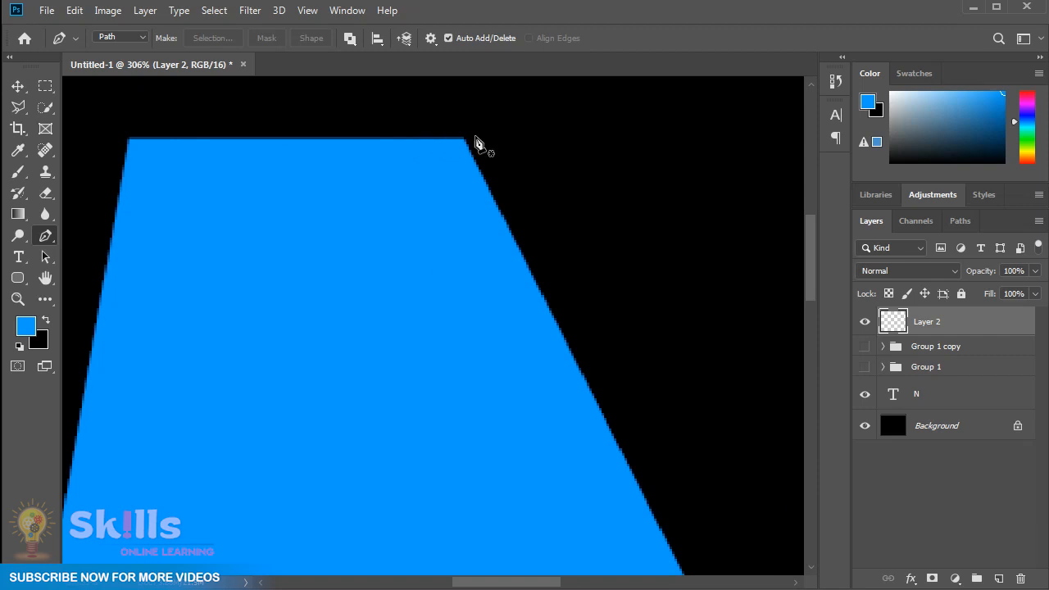
{"action": "left_click", "coordinate": [465, 142]}
{"action": "scroll", "coordinate": [494, 203], "scroll_direction": "down", "scroll_amount": 4}
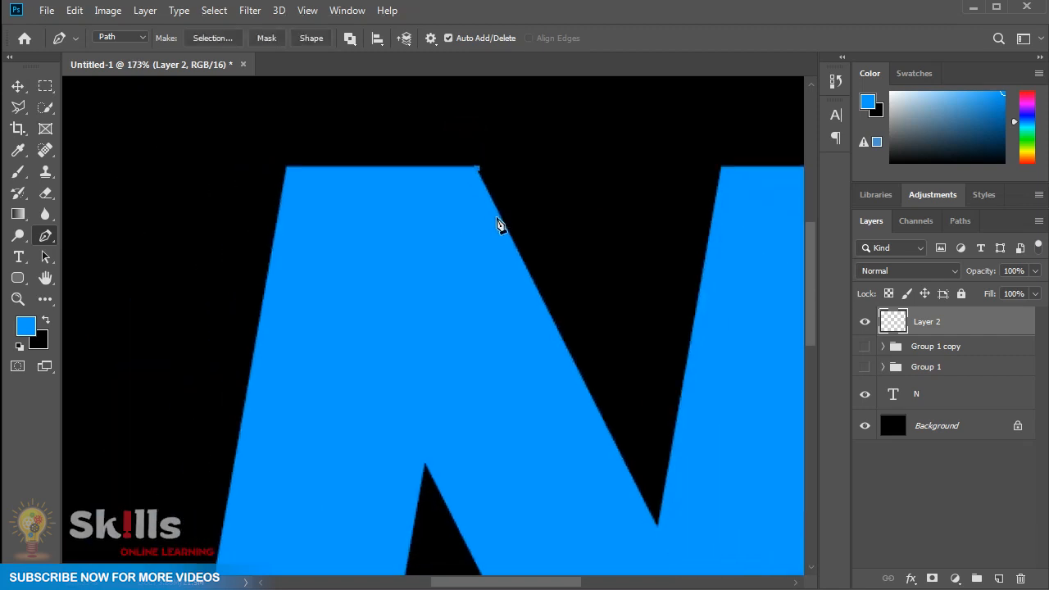
{"action": "left_click_drag", "start_coordinate": [593, 354], "coordinate": [481, 256]}
{"action": "scroll", "coordinate": [557, 382], "scroll_direction": "down", "scroll_amount": 2}
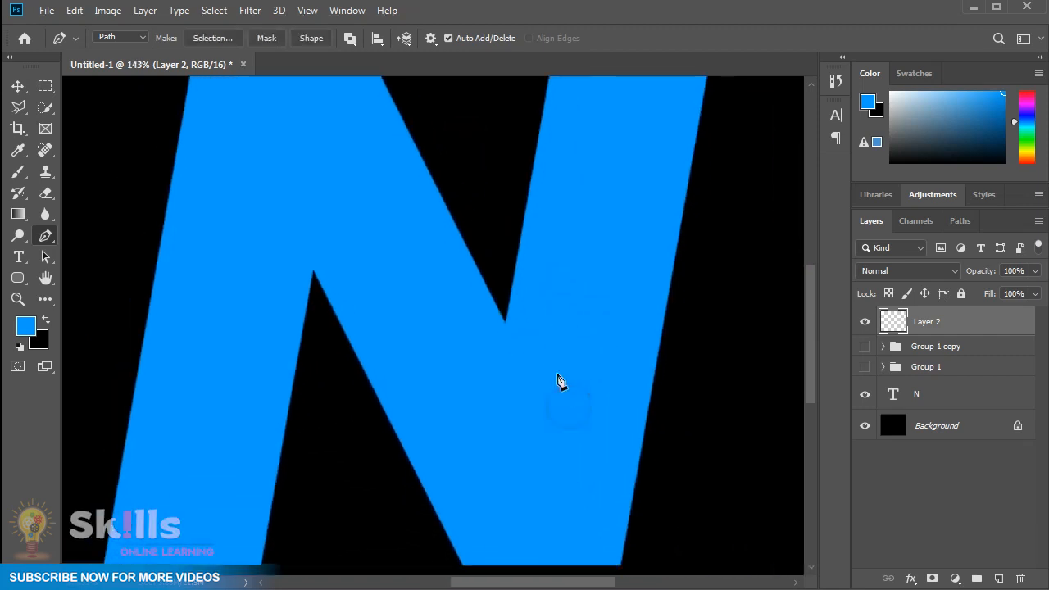
{"action": "left_click", "coordinate": [615, 525]}
{"action": "scroll", "coordinate": [616, 523], "scroll_direction": "up", "scroll_amount": 3}
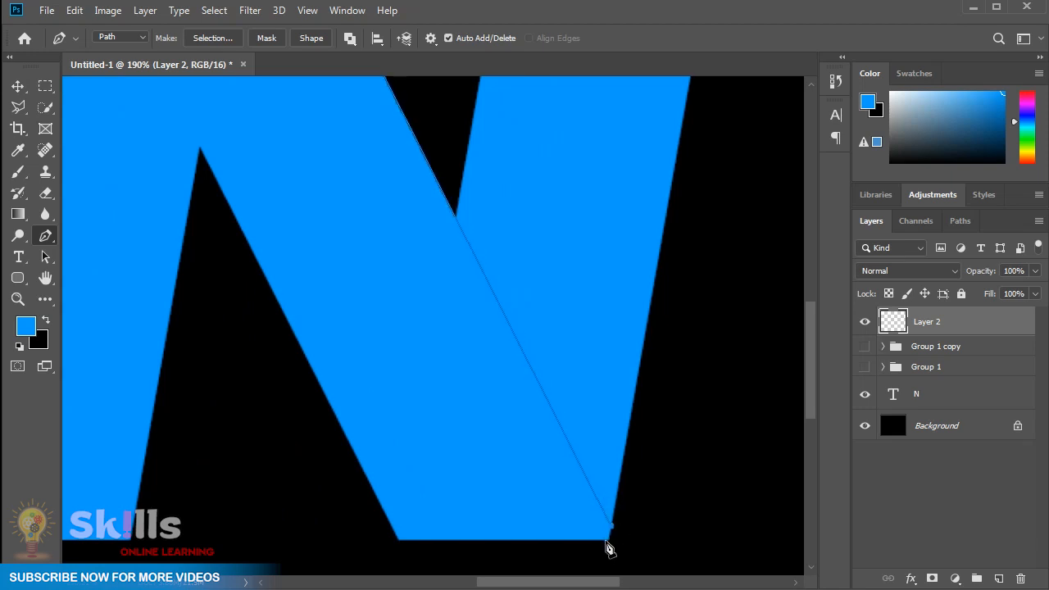
{"action": "left_click", "coordinate": [610, 538]}
{"action": "left_click", "coordinate": [399, 541]}
{"action": "scroll", "coordinate": [381, 464], "scroll_direction": "down", "scroll_amount": 1}
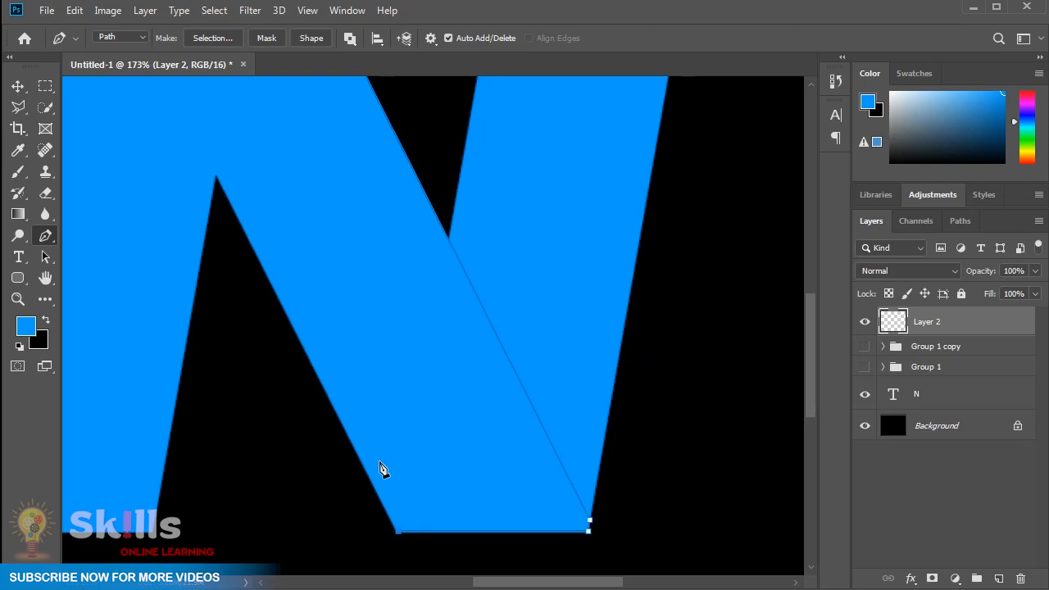
Continue the path up the diagonal stroke's left edge to the N's upper-left corner and close it at the starting point
{"action": "left_click_drag", "start_coordinate": [292, 260], "coordinate": [429, 413]}
{"action": "left_click_drag", "start_coordinate": [290, 187], "coordinate": [358, 362]}
{"action": "left_click", "coordinate": [279, 228]}
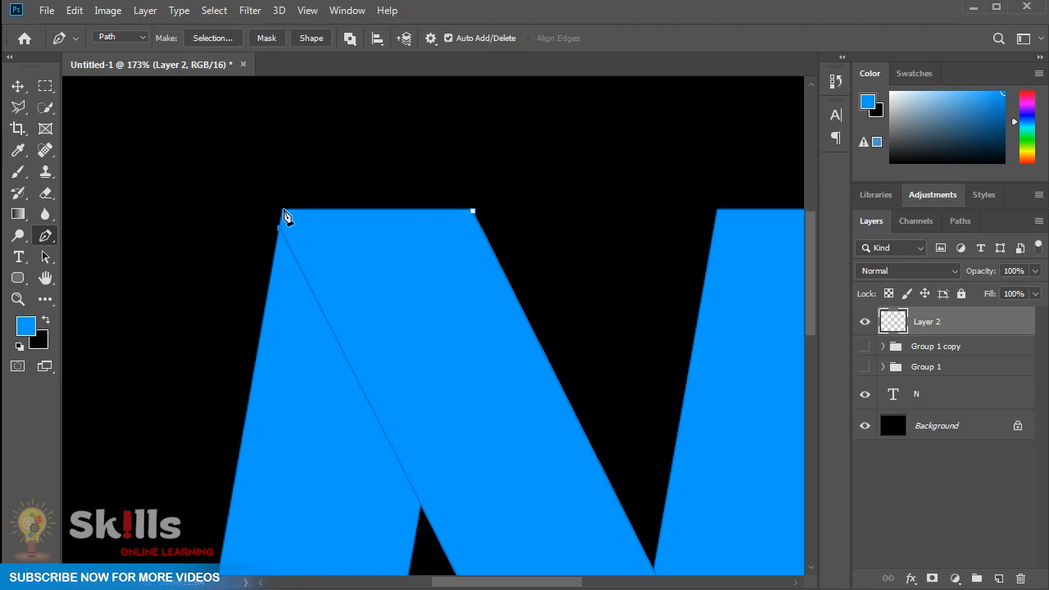
{"action": "left_click", "coordinate": [283, 210]}
{"action": "left_click", "coordinate": [474, 212]}
{"action": "scroll", "coordinate": [431, 240], "scroll_direction": "down", "scroll_amount": 2}
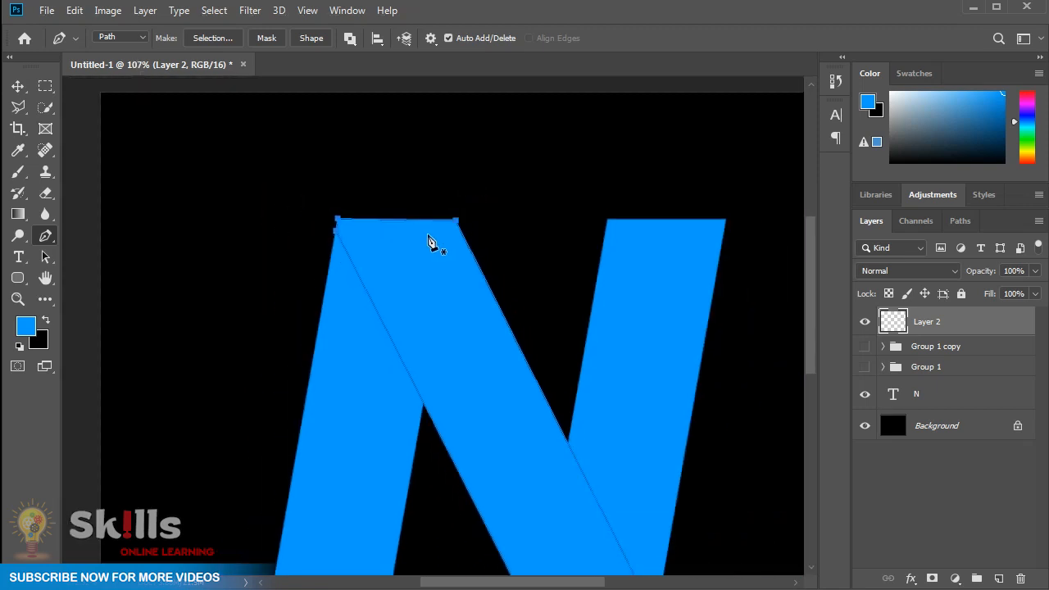
Convert the diagonal stroke's path into a new anti-aliased selection with a feather radius of 0 pixels
{"action": "left_click_drag", "start_coordinate": [514, 371], "coordinate": [464, 299]}
{"action": "scroll", "coordinate": [464, 299], "scroll_direction": "down", "scroll_amount": 2}
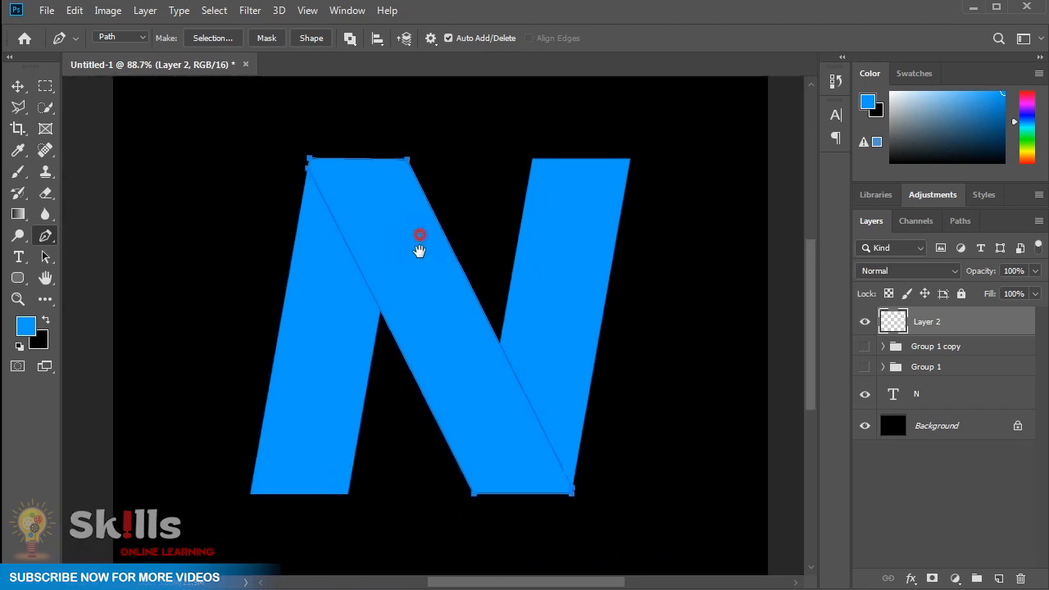
{"action": "left_click_drag", "start_coordinate": [417, 235], "coordinate": [415, 261]}
{"action": "right_click", "coordinate": [416, 272]}
{"action": "left_click", "coordinate": [447, 333]}
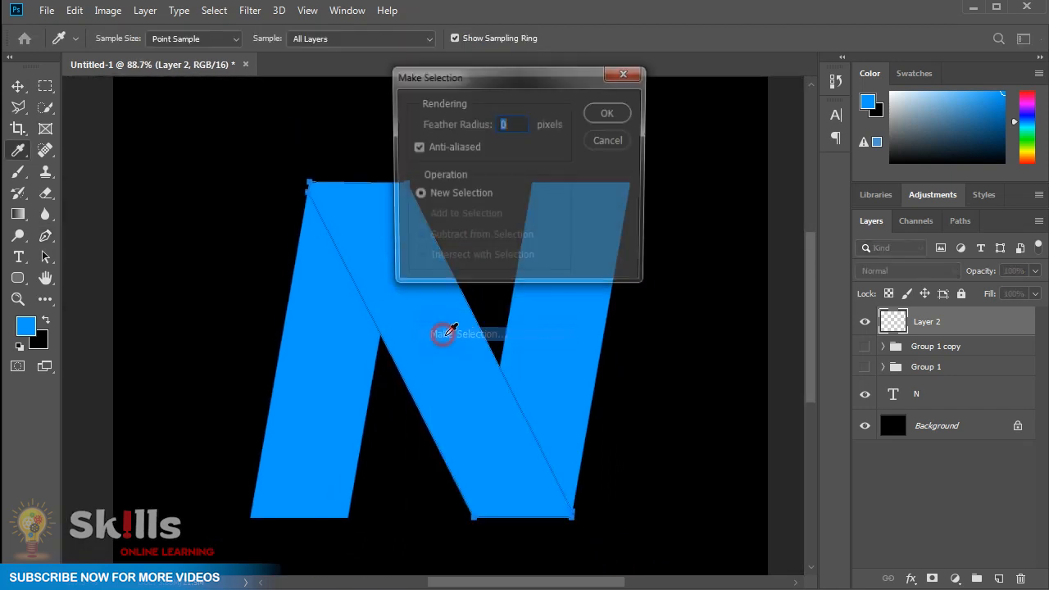
{"action": "left_click", "coordinate": [605, 113]}
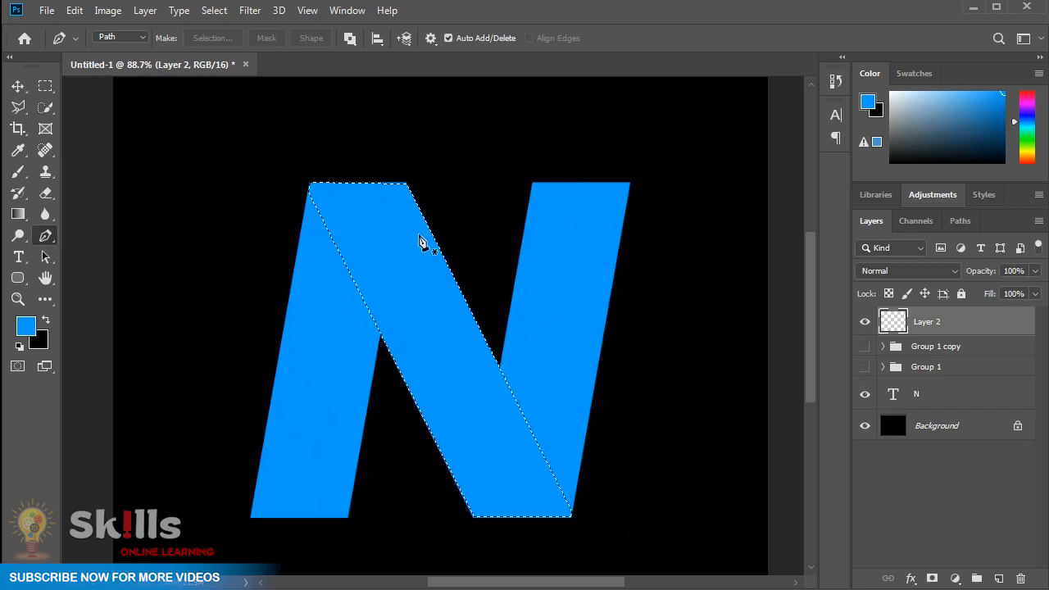
Stroke the diagonal selection on Layer 2 with a 6 px blue line located inside at 100% opacity
{"action": "left_click", "coordinate": [864, 322]}
{"action": "left_click", "coordinate": [865, 324]}
{"action": "left_click", "coordinate": [75, 11]}
{"action": "left_click", "coordinate": [95, 281]}
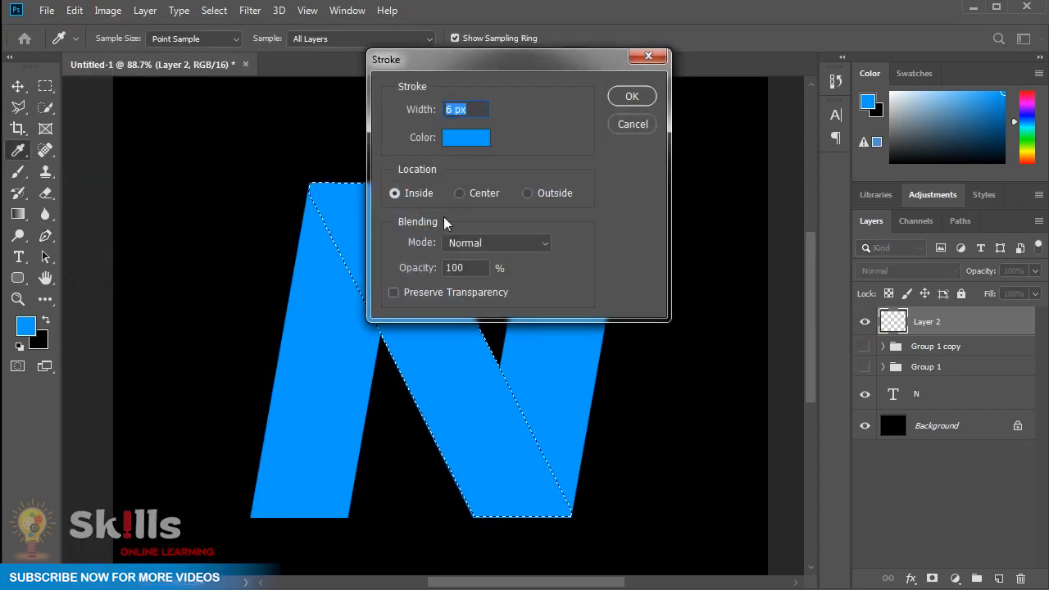
{"action": "left_click", "coordinate": [631, 97]}
Hide the N text layer and clear the selection around the diagonal outline
{"action": "key", "text": "p"}
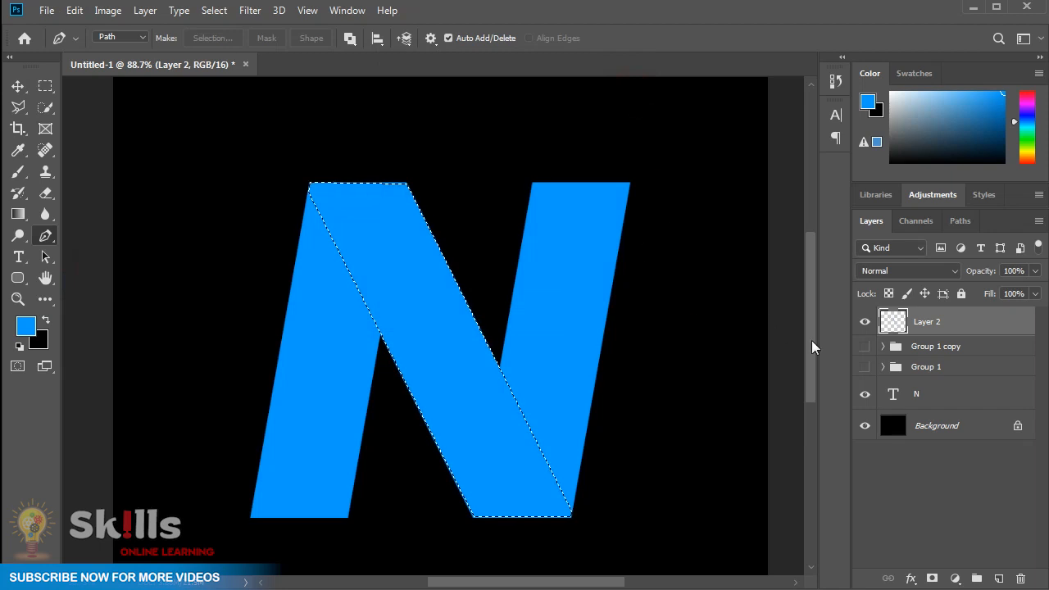
{"action": "left_click", "coordinate": [864, 394]}
{"action": "key", "text": "ctrl+d"}
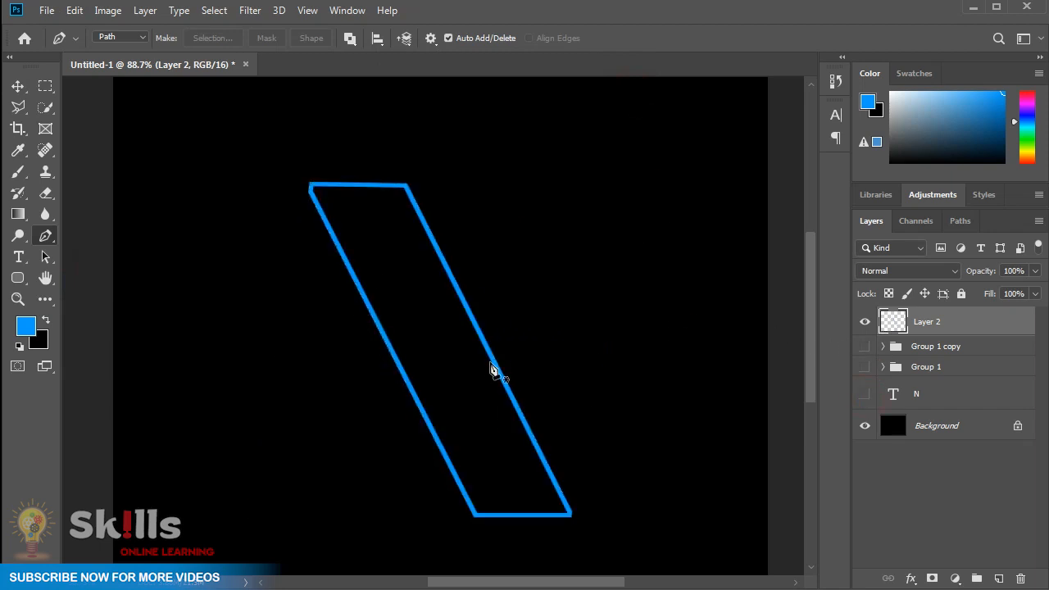
Duplicate Layer 2, which holds the diagonal stroke's blue outline
{"action": "left_click", "coordinate": [17, 87]}
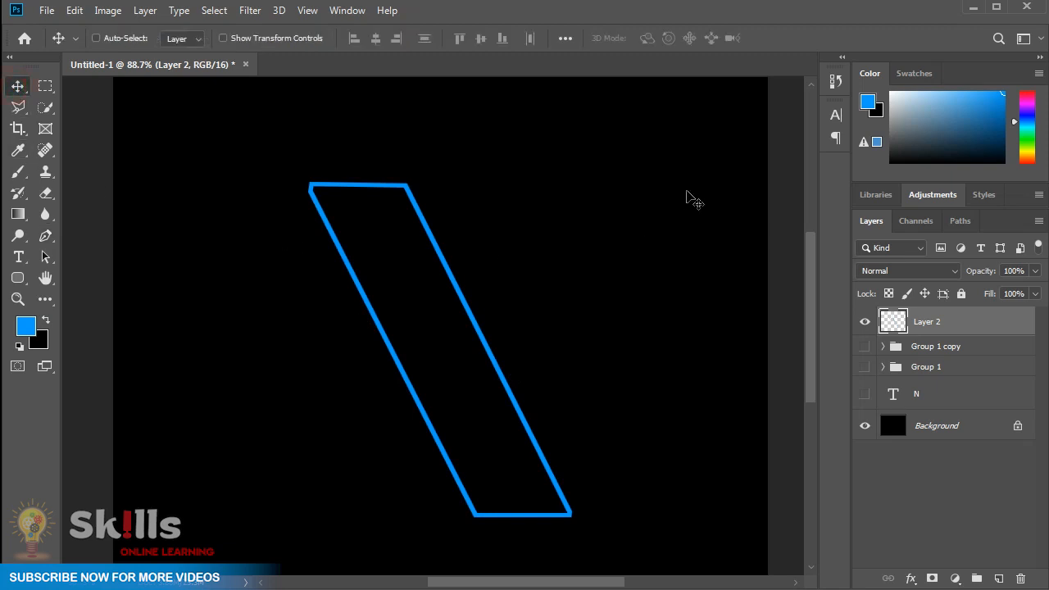
{"action": "right_click", "coordinate": [953, 322]}
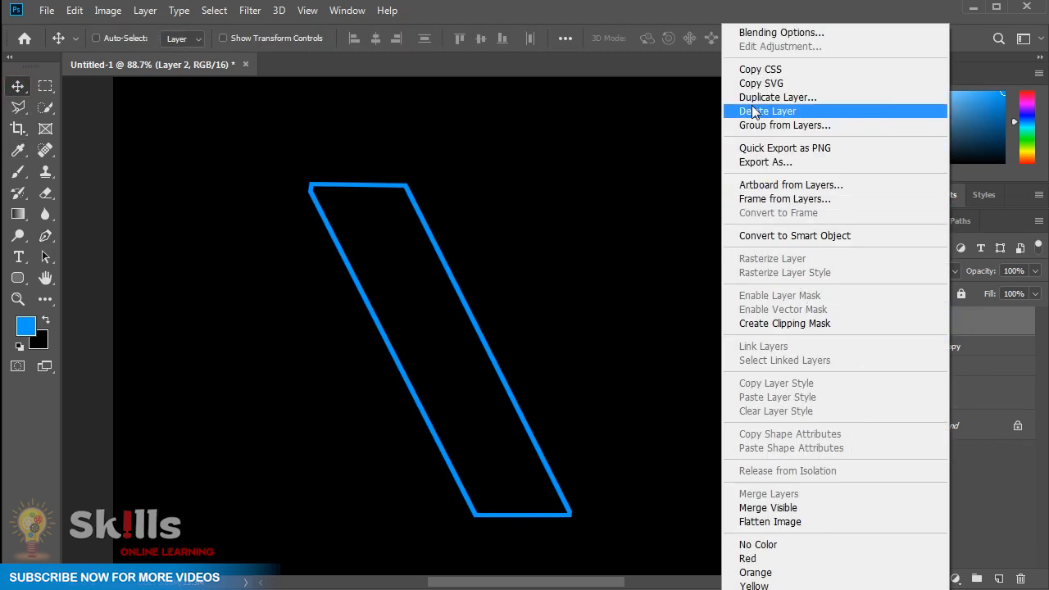
{"action": "left_click", "coordinate": [778, 96]}
{"action": "left_click", "coordinate": [660, 123]}
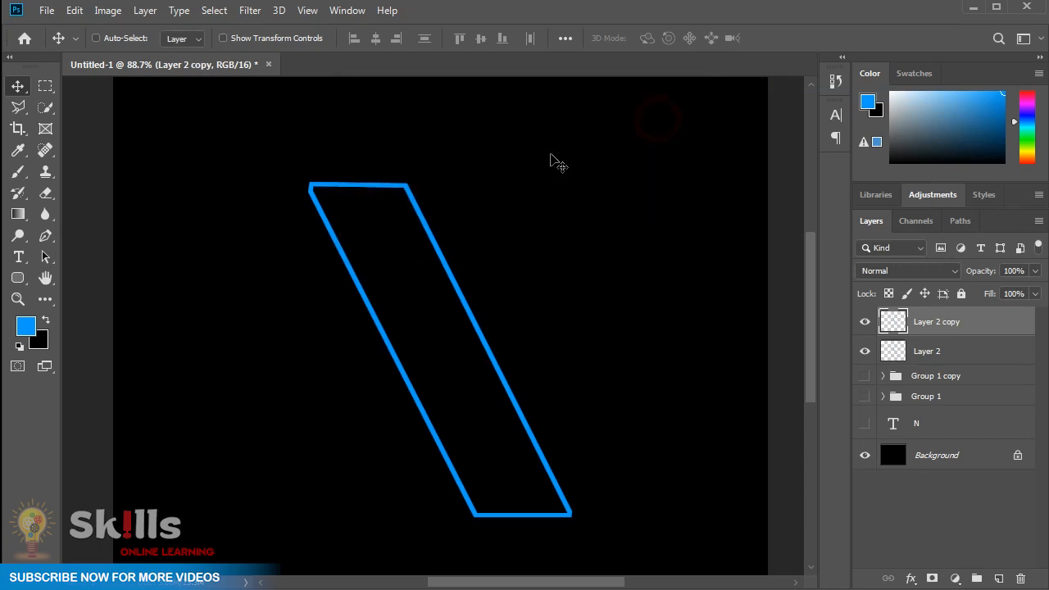
Apply a Gaussian Blur with a radius of 10 pixels to Layer 2 copy
{"action": "left_click", "coordinate": [252, 11]}
{"action": "mouse_move", "coordinate": [320, 198]}
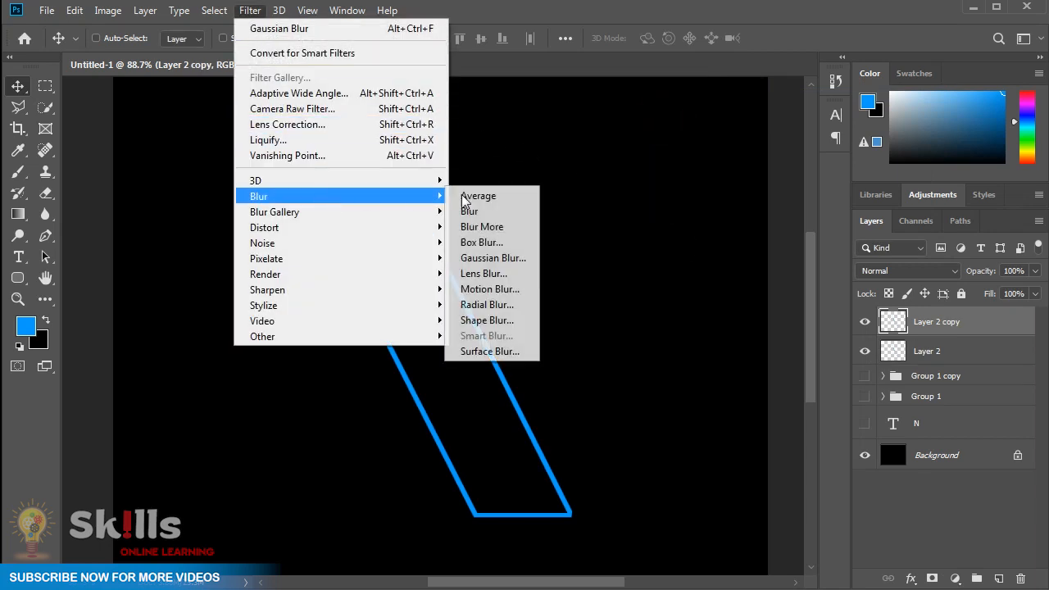
{"action": "left_click", "coordinate": [496, 258]}
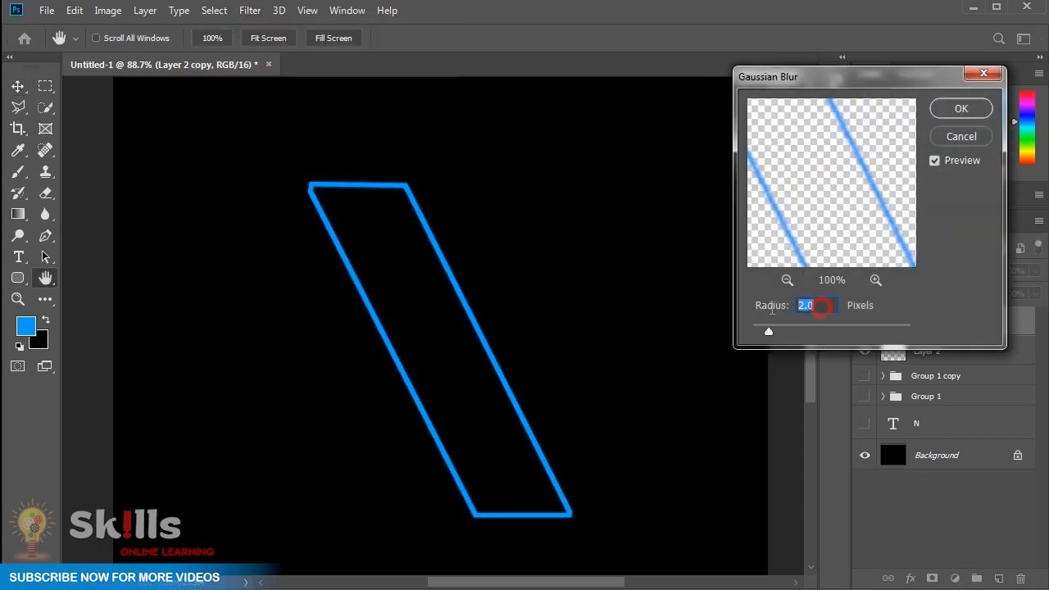
{"action": "type", "text": "10"}
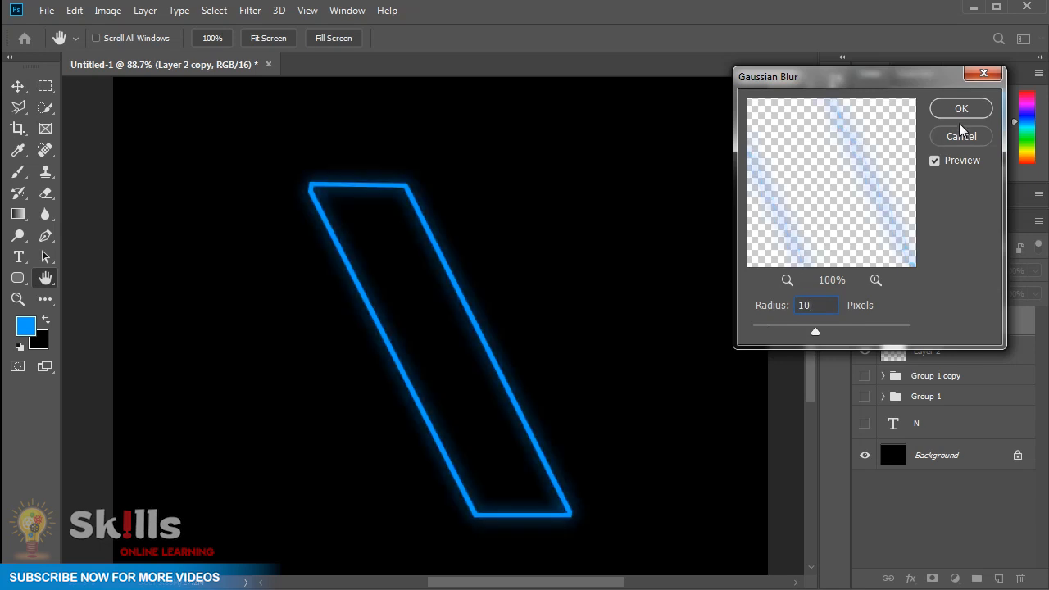
{"action": "left_click", "coordinate": [961, 111]}
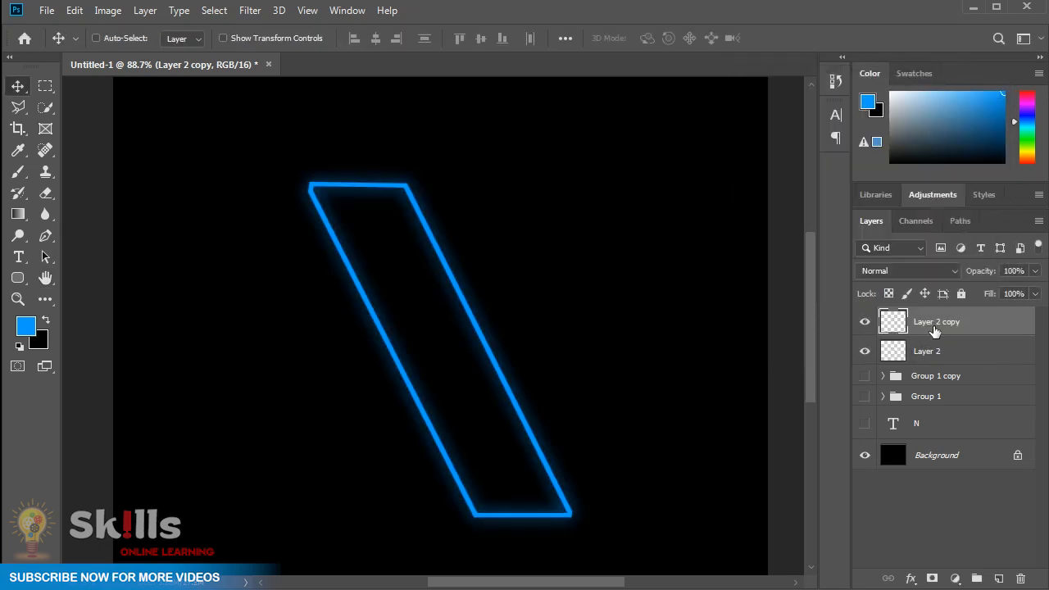
Hide the blurred Layer 2 copy and duplicate the original Layer 2 again
{"action": "left_click", "coordinate": [864, 322]}
{"action": "left_click", "coordinate": [930, 351]}
{"action": "right_click", "coordinate": [948, 353]}
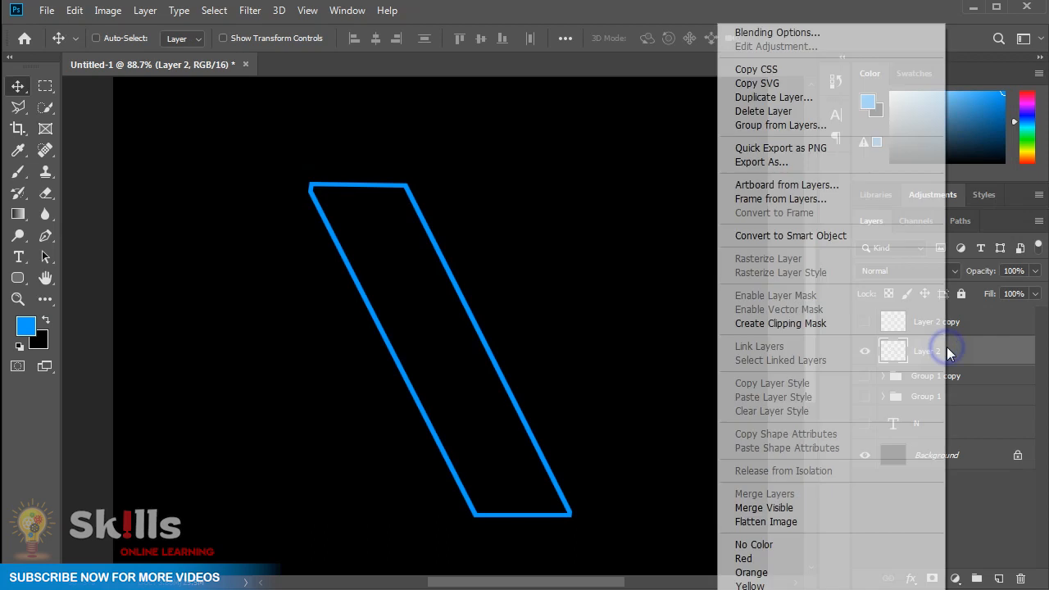
{"action": "left_click", "coordinate": [773, 97]}
{"action": "left_click", "coordinate": [661, 122]}
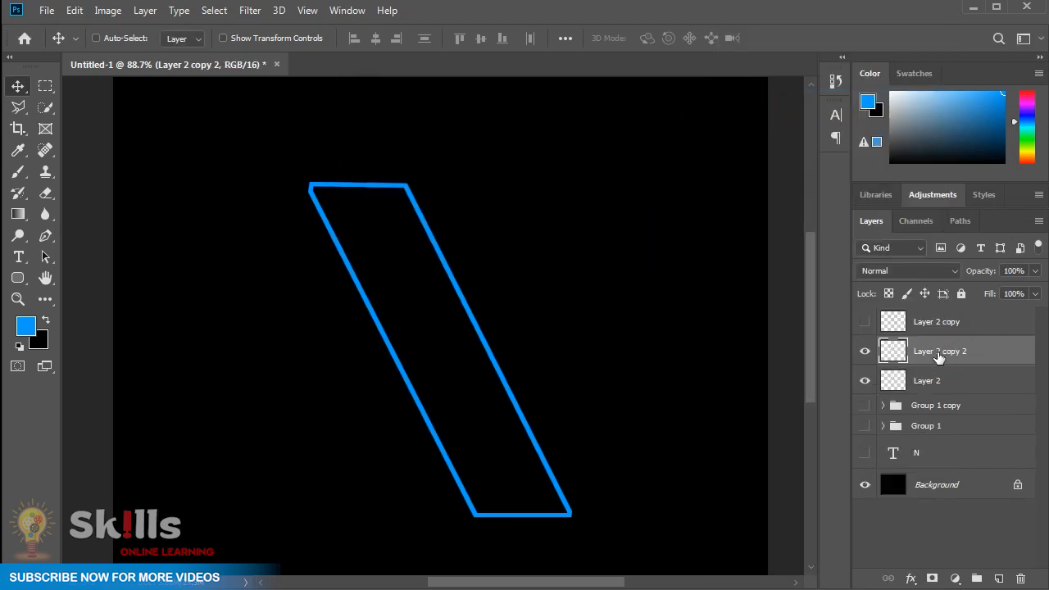
Apply a white Color Overlay to Layer 2 copy 2 and rasterize its layer style
{"action": "left_click", "coordinate": [910, 578]}
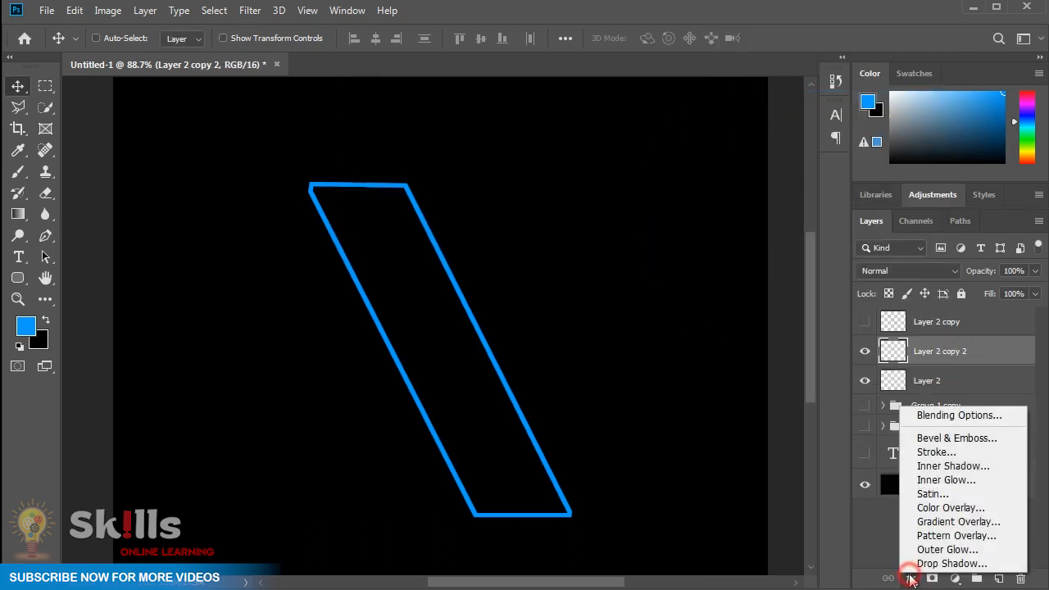
{"action": "left_click", "coordinate": [939, 508]}
{"action": "left_click", "coordinate": [752, 198]}
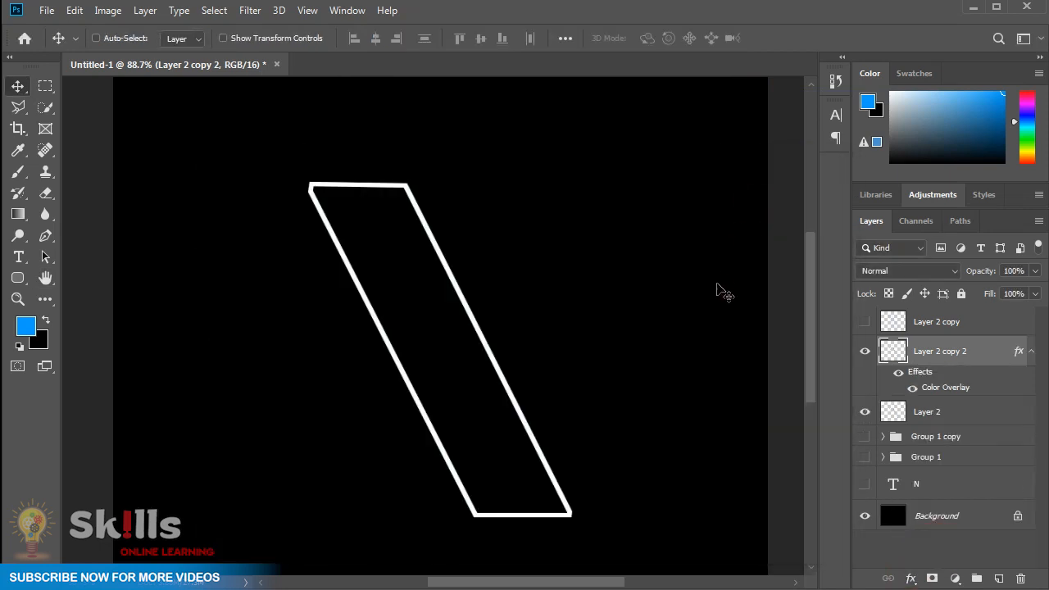
{"action": "right_click", "coordinate": [902, 338]}
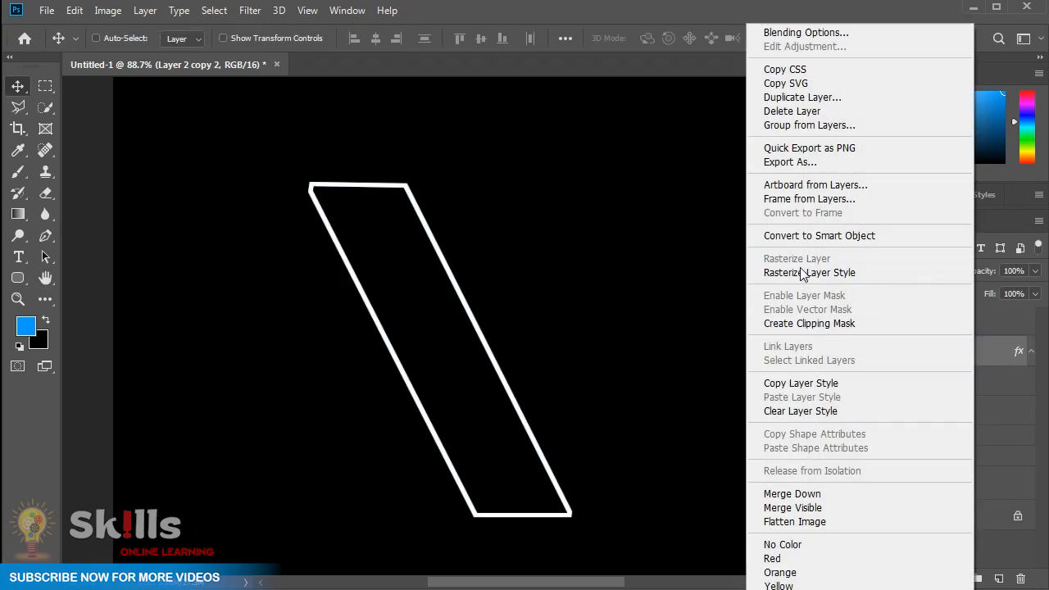
{"action": "left_click", "coordinate": [802, 273]}
Move the white Layer 2 copy 2 to the top of the layer stack and set its blend mode to Overlay
{"action": "left_click", "coordinate": [865, 353]}
{"action": "left_click", "coordinate": [865, 355]}
{"action": "left_click_drag", "start_coordinate": [920, 351], "coordinate": [936, 305]}
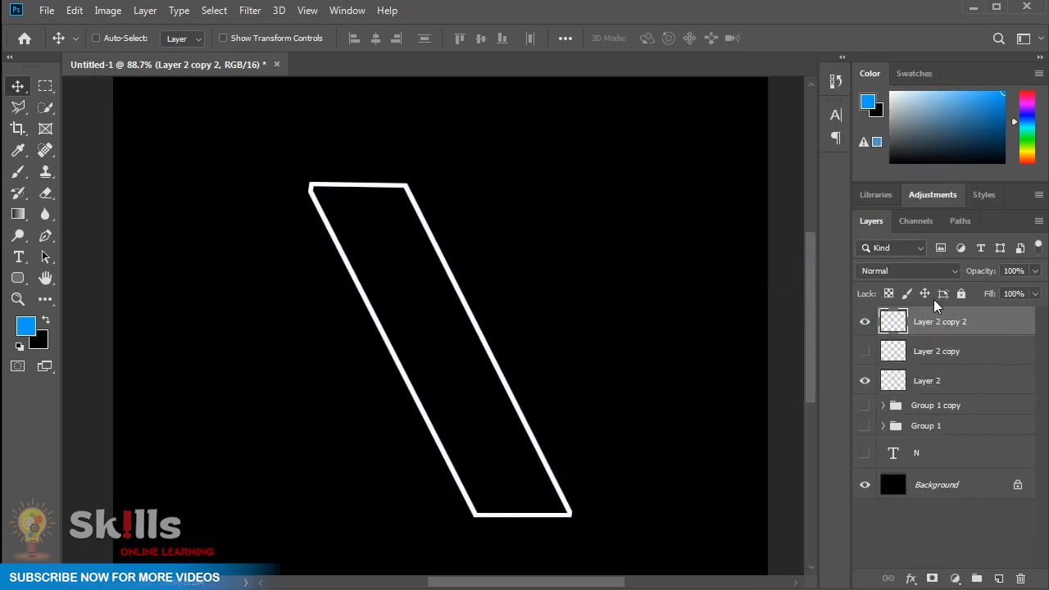
{"action": "left_click", "coordinate": [922, 271]}
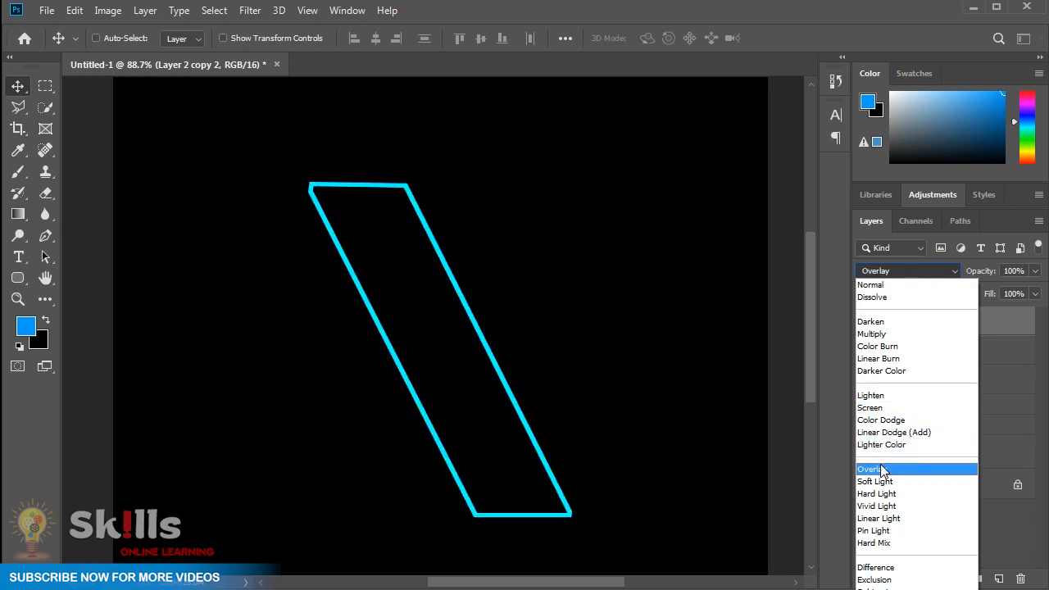
{"action": "left_click", "coordinate": [881, 469]}
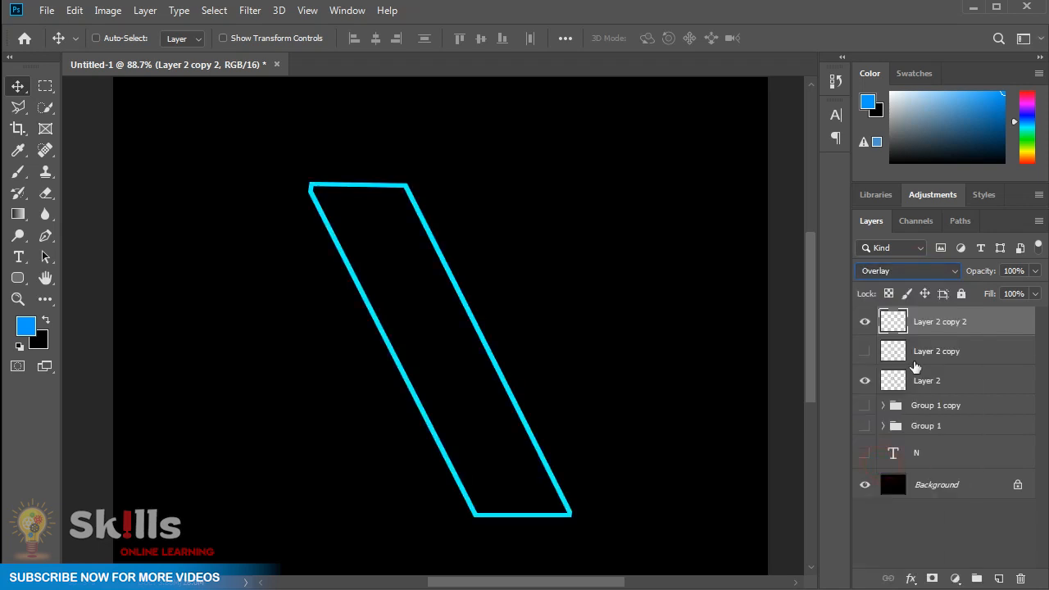
Apply a Gaussian Blur with a radius of 3 pixels to Layer 2 copy 2
{"action": "left_click", "coordinate": [250, 11]}
{"action": "mouse_move", "coordinate": [332, 197]}
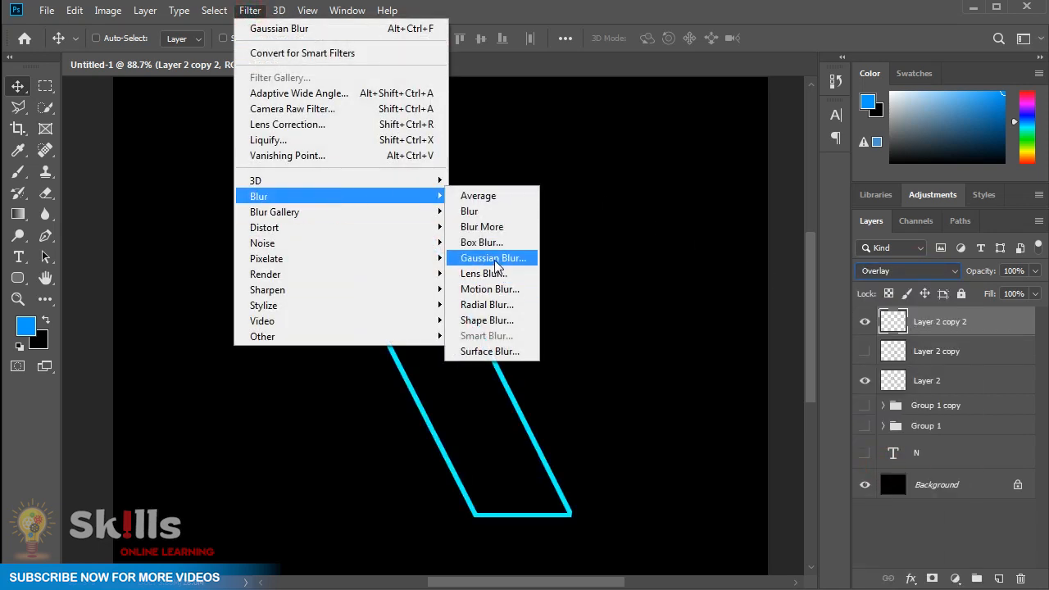
{"action": "left_click", "coordinate": [494, 259]}
{"action": "type", "text": "3"}
{"action": "left_click", "coordinate": [955, 112]}
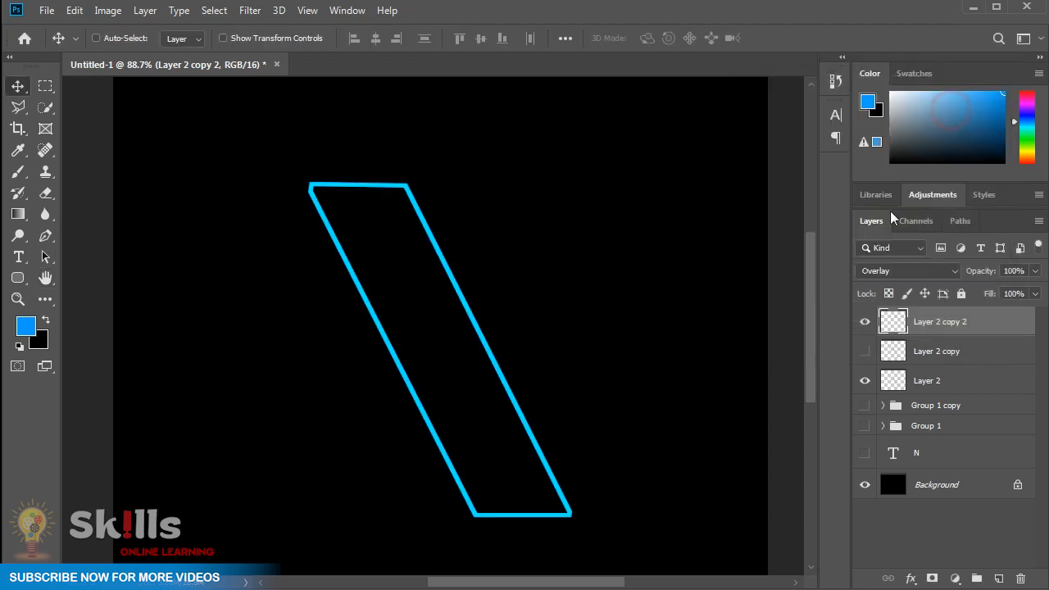
Show Layer 2 copy and erase parts of Layer 2 copy 2's highlight around the outline's upper-right and lower-right corners
{"action": "left_click", "coordinate": [864, 350]}
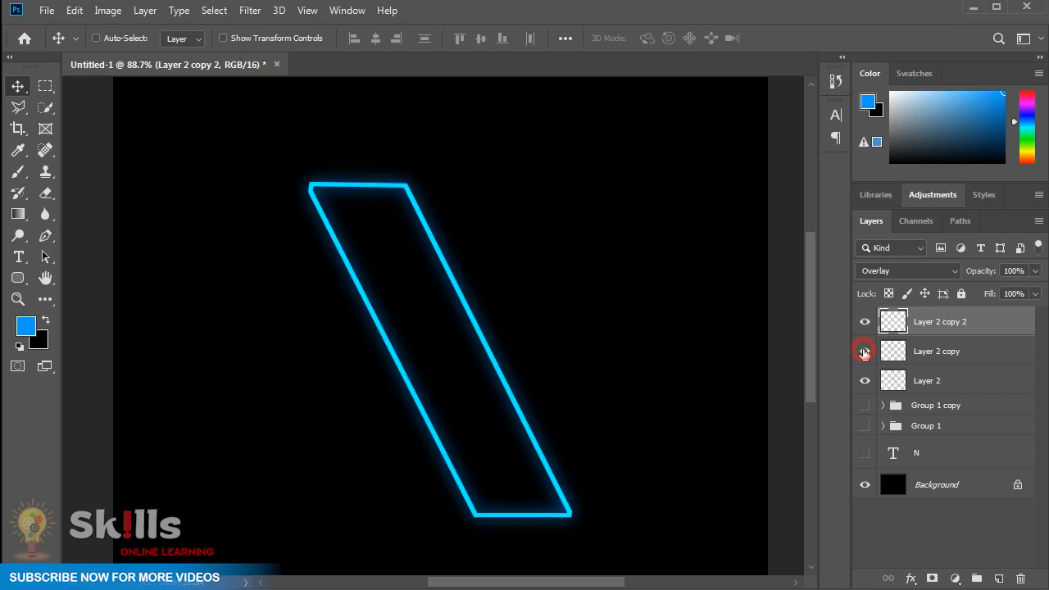
{"action": "left_click", "coordinate": [945, 350]}
{"action": "left_click", "coordinate": [942, 322]}
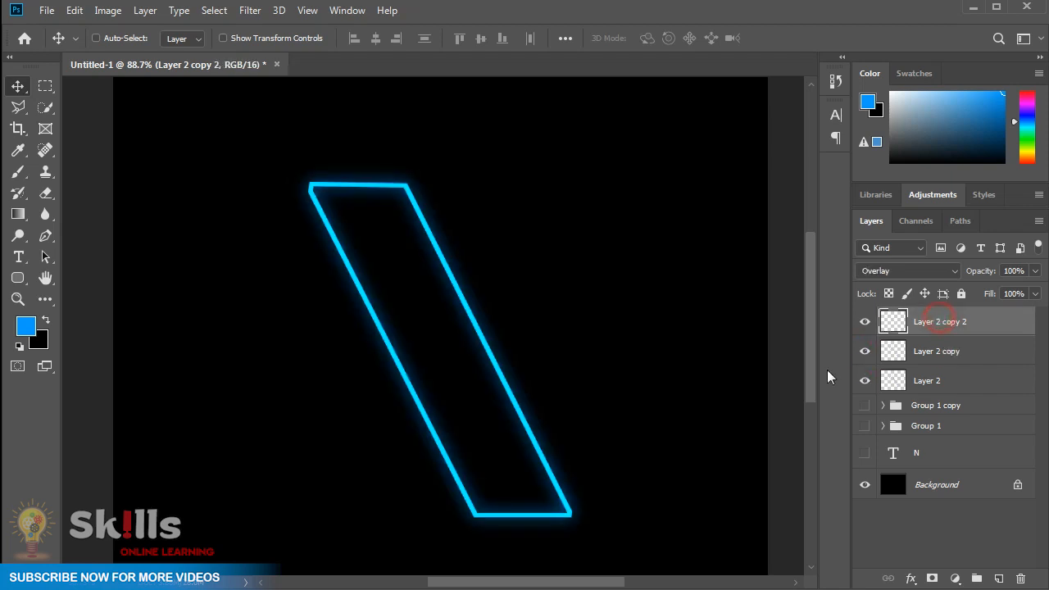
{"action": "left_click", "coordinate": [46, 195]}
{"action": "mouse_move", "coordinate": [421, 221]}
{"action": "left_mouse_down"}
{"action": "mouse_move", "coordinate": [379, 234]}
{"action": "mouse_move", "coordinate": [358, 271]}
{"action": "mouse_move", "coordinate": [433, 253]}
{"action": "mouse_move", "coordinate": [341, 293]}
{"action": "mouse_move", "coordinate": [419, 274]}
{"action": "left_mouse_up"}
{"action": "mouse_move", "coordinate": [558, 445]}
{"action": "left_mouse_down"}
{"action": "mouse_move", "coordinate": [488, 496]}
{"action": "mouse_move", "coordinate": [591, 501]}
{"action": "mouse_move", "coordinate": [494, 527]}
{"action": "left_mouse_up"}
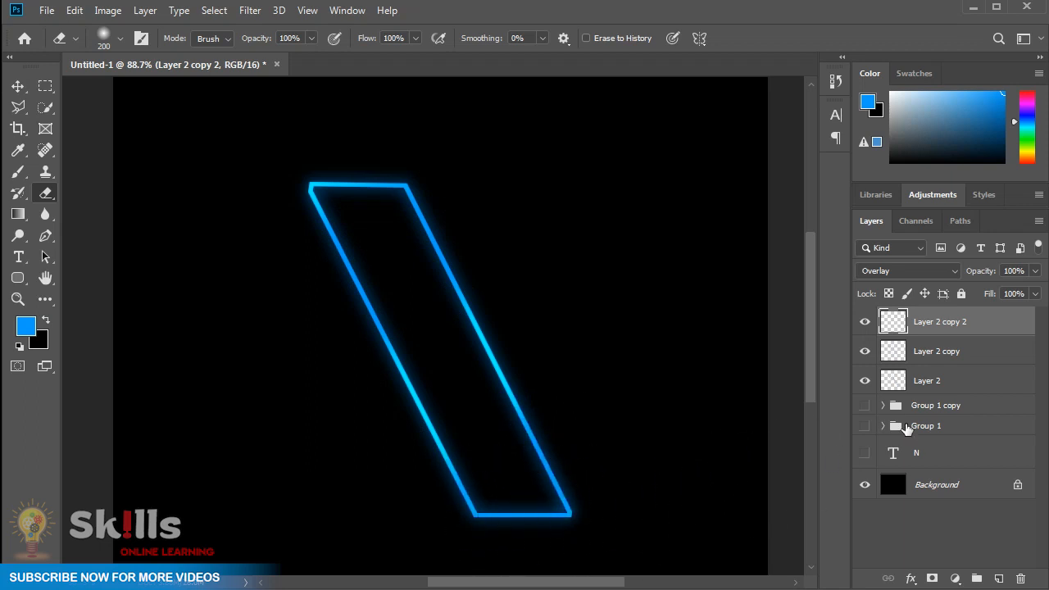
Erase Layer 2 copy's blurred glow around the diagonal outline's lower-right corner and upper-right edge with the 200 px eraser
{"action": "left_click", "coordinate": [927, 354]}
{"action": "mouse_move", "coordinate": [572, 462]}
{"action": "left_mouse_down"}
{"action": "mouse_move", "coordinate": [478, 507]}
{"action": "mouse_move", "coordinate": [576, 461]}
{"action": "mouse_move", "coordinate": [499, 485]}
{"action": "mouse_move", "coordinate": [566, 493]}
{"action": "left_mouse_up"}
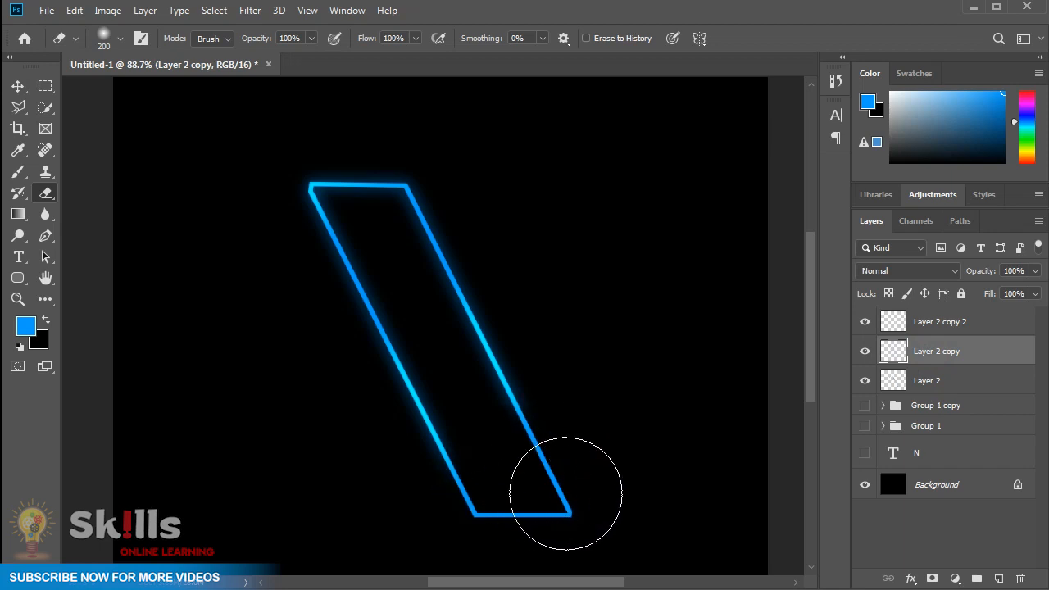
{"action": "mouse_move", "coordinate": [449, 202]}
{"action": "left_mouse_down"}
{"action": "mouse_move", "coordinate": [398, 237]}
{"action": "mouse_move", "coordinate": [416, 249]}
{"action": "mouse_move", "coordinate": [455, 234]}
{"action": "left_mouse_up"}
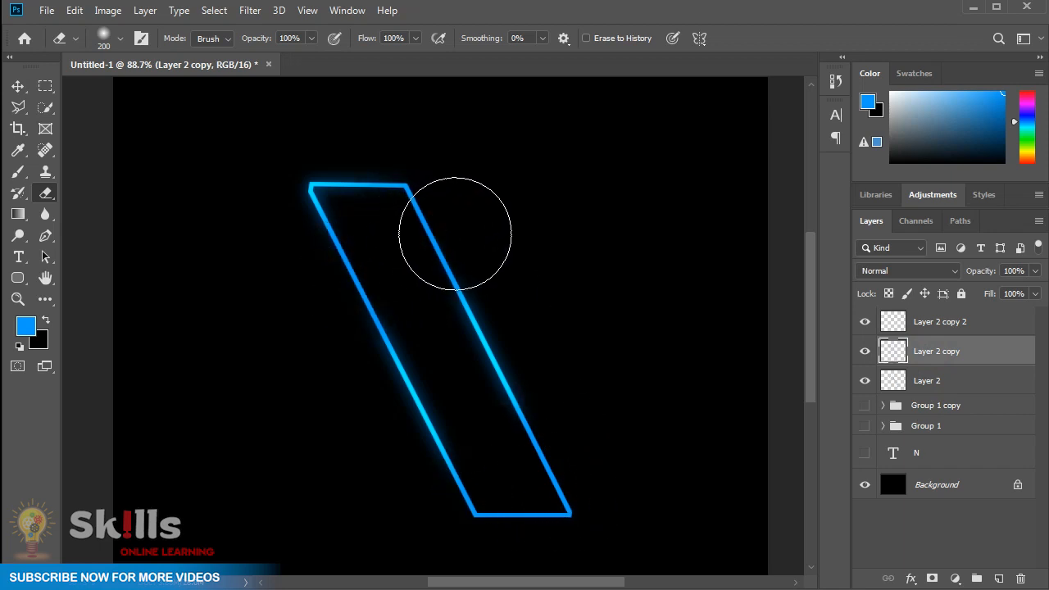
Duplicate the partly erased Layer 2 copy to strengthen the glow and slightly reduce the duplicate's opacity
{"action": "left_click", "coordinate": [933, 326]}
{"action": "left_click", "coordinate": [925, 356]}
{"action": "left_click", "coordinate": [17, 85]}
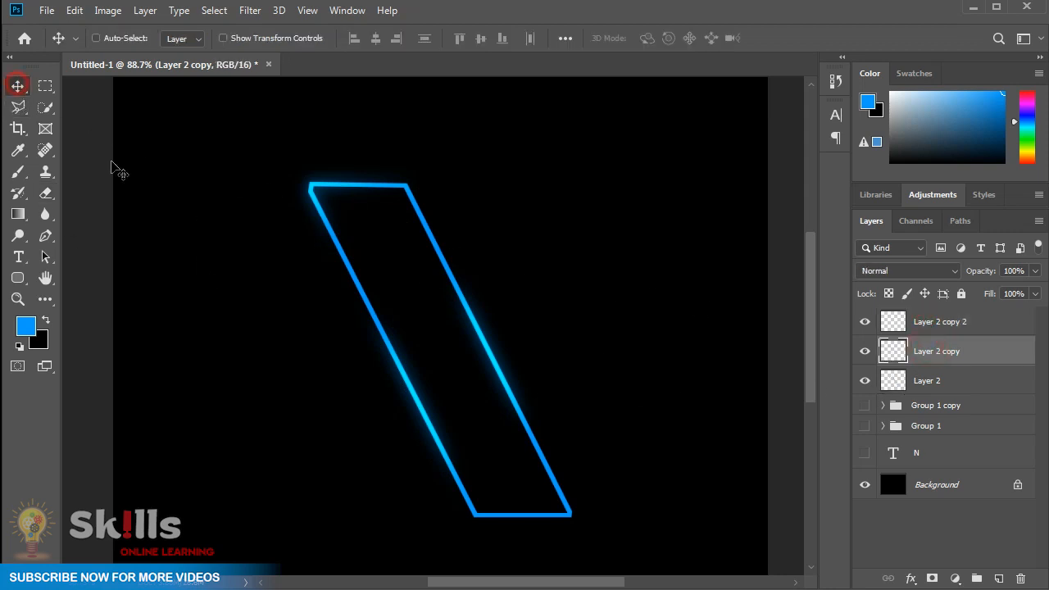
{"action": "right_click", "coordinate": [981, 353]}
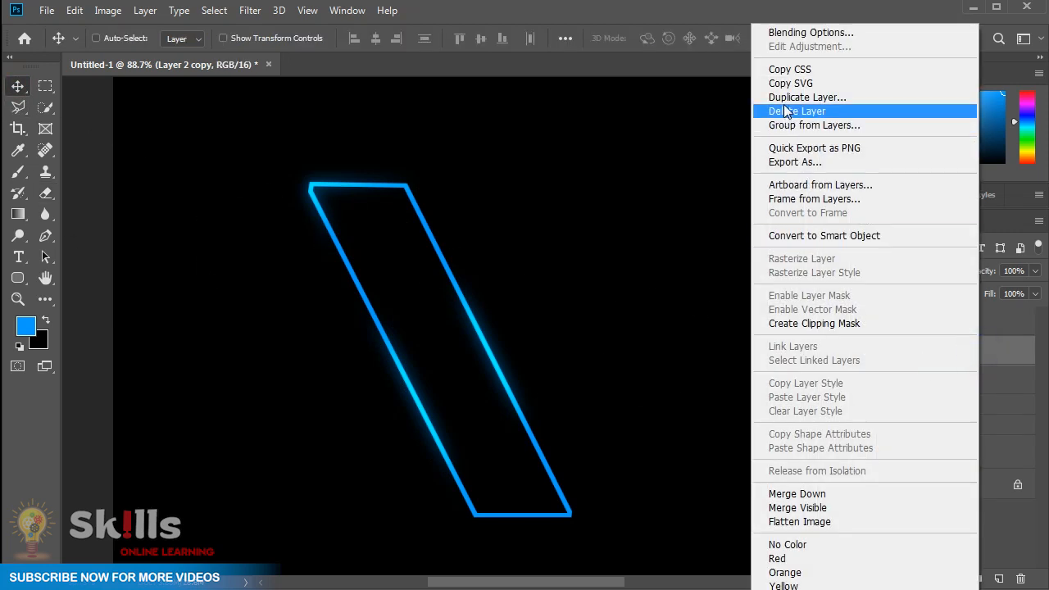
{"action": "left_click", "coordinate": [786, 96]}
{"action": "left_click", "coordinate": [663, 123]}
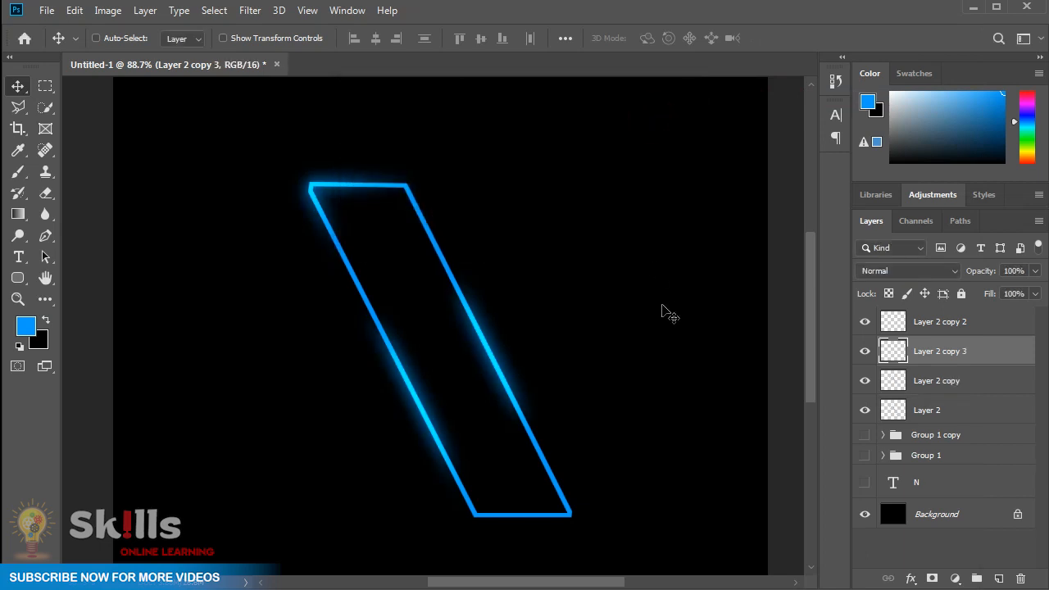
{"action": "left_click", "coordinate": [1035, 270]}
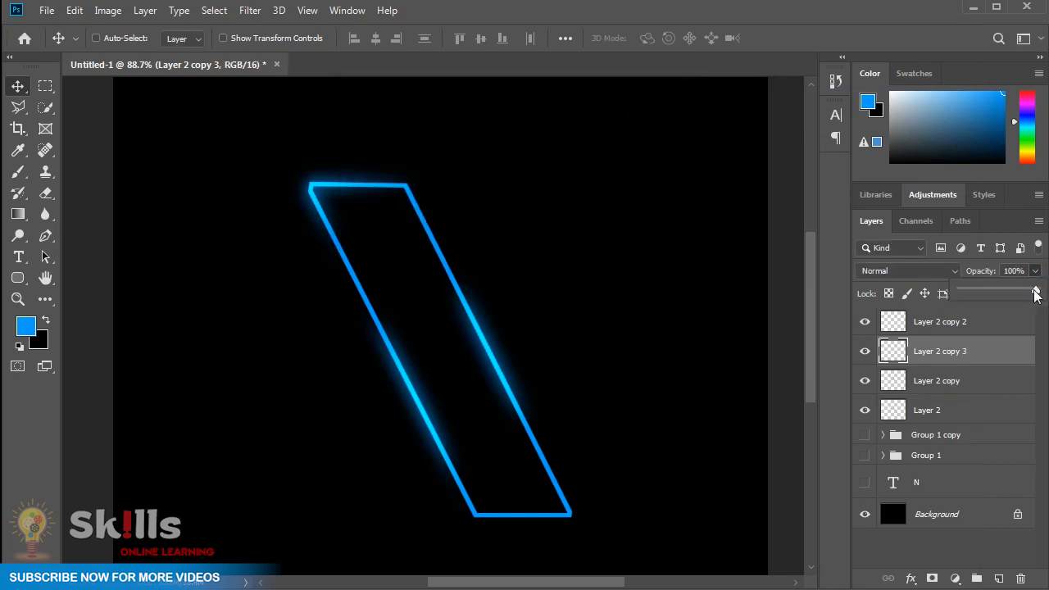
{"action": "left_click_drag", "start_coordinate": [1024, 294], "coordinate": [1019, 295]}
{"action": "left_click", "coordinate": [966, 353]}
Group Layer 2 and its three copies into one layer group
{"action": "left_click", "coordinate": [957, 324]}
{"action": "left_click", "coordinate": [942, 407], "text": "shift"}
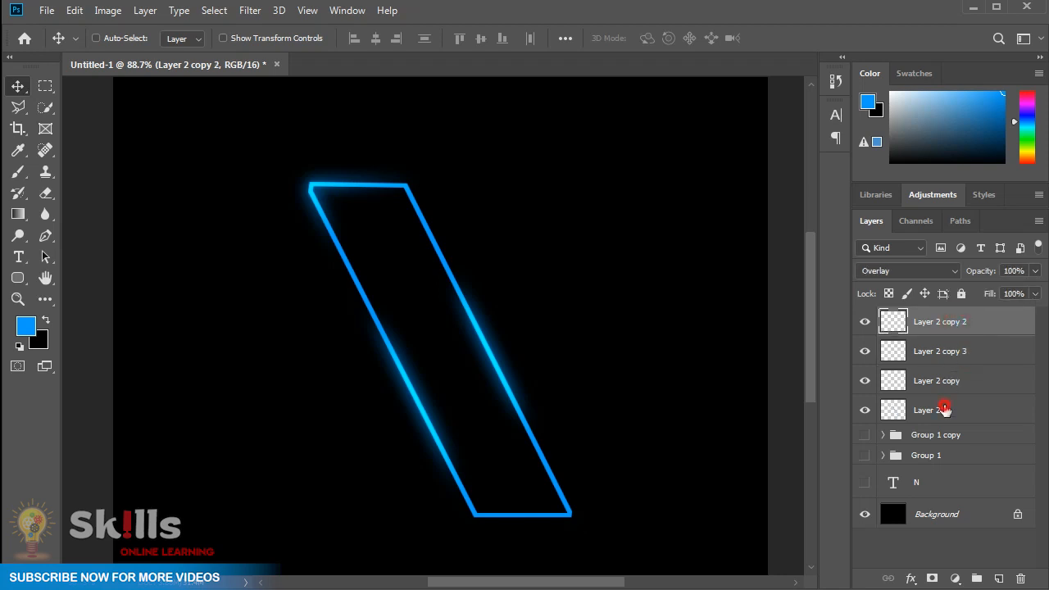
{"action": "right_click", "coordinate": [954, 353]}
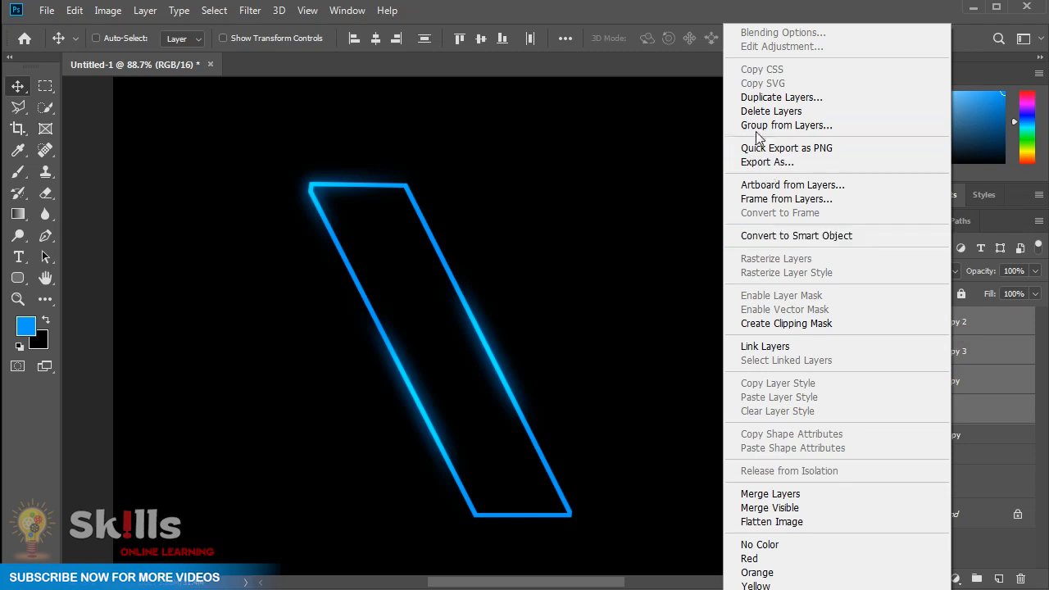
{"action": "left_click", "coordinate": [754, 125]}
{"action": "left_click", "coordinate": [657, 147]}
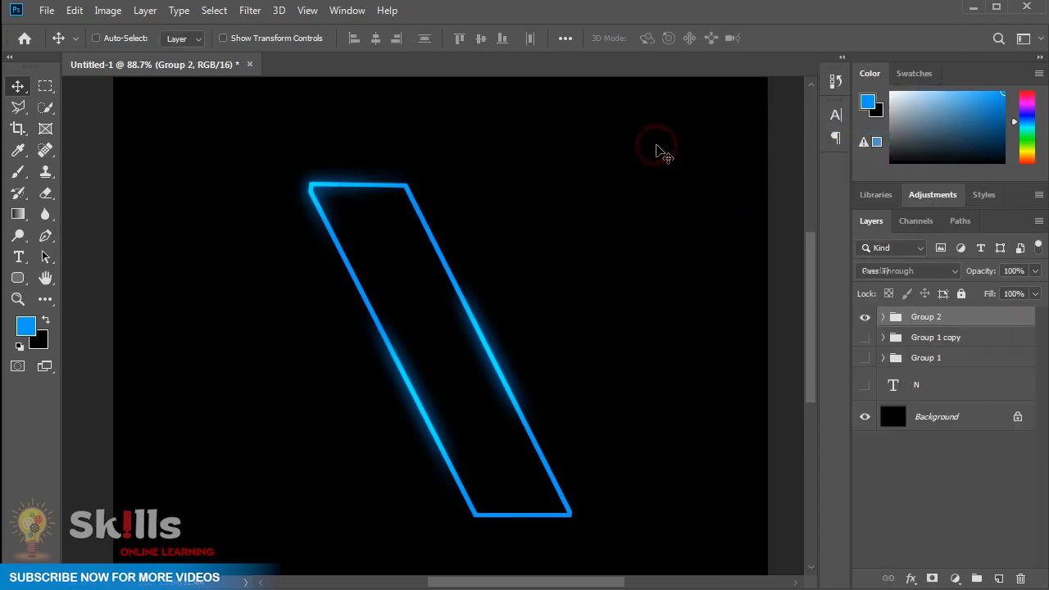
Check the diagonal group's visibility and show Group 1 copy and Group 1 alongside it
{"action": "left_click", "coordinate": [864, 316]}
{"action": "left_click", "coordinate": [865, 316]}
{"action": "left_click", "coordinate": [864, 337]}
{"action": "left_click", "coordinate": [864, 358]}
Rename Group 2 as 3, Group 1 copy as 2 and Group 1 as 1
{"action": "double_click", "coordinate": [930, 325]}
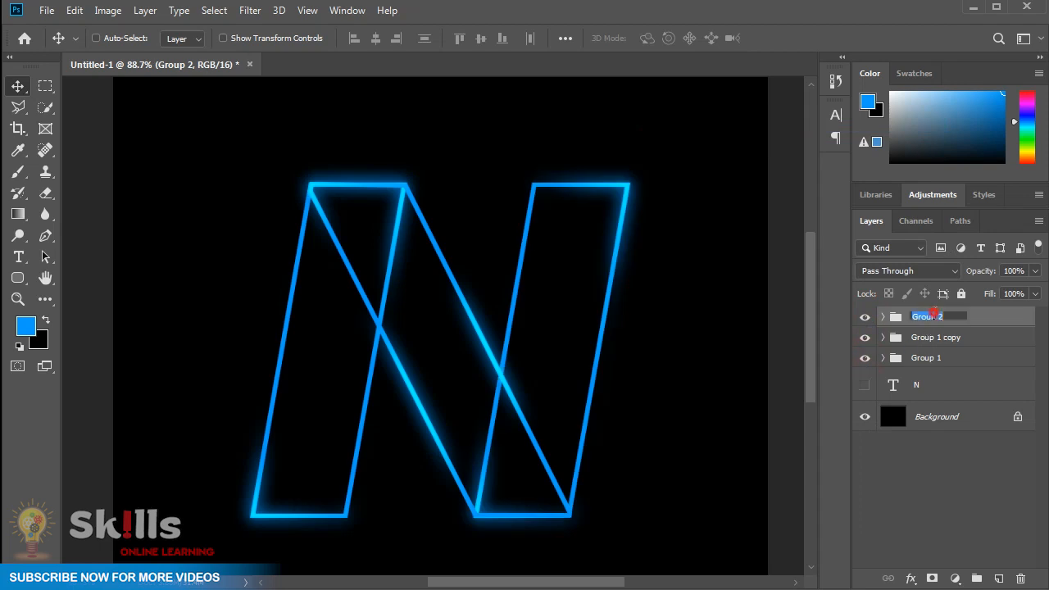
{"action": "type", "text": "3"}
{"action": "key", "text": "Return"}
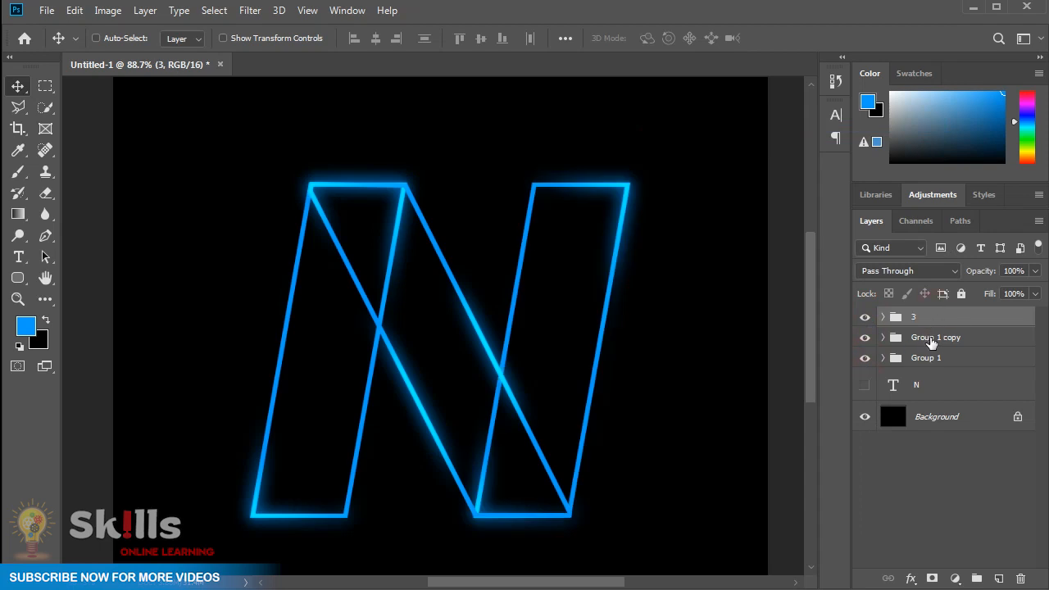
{"action": "double_click", "coordinate": [930, 338]}
{"action": "type", "text": "2"}
{"action": "key", "text": "Return"}
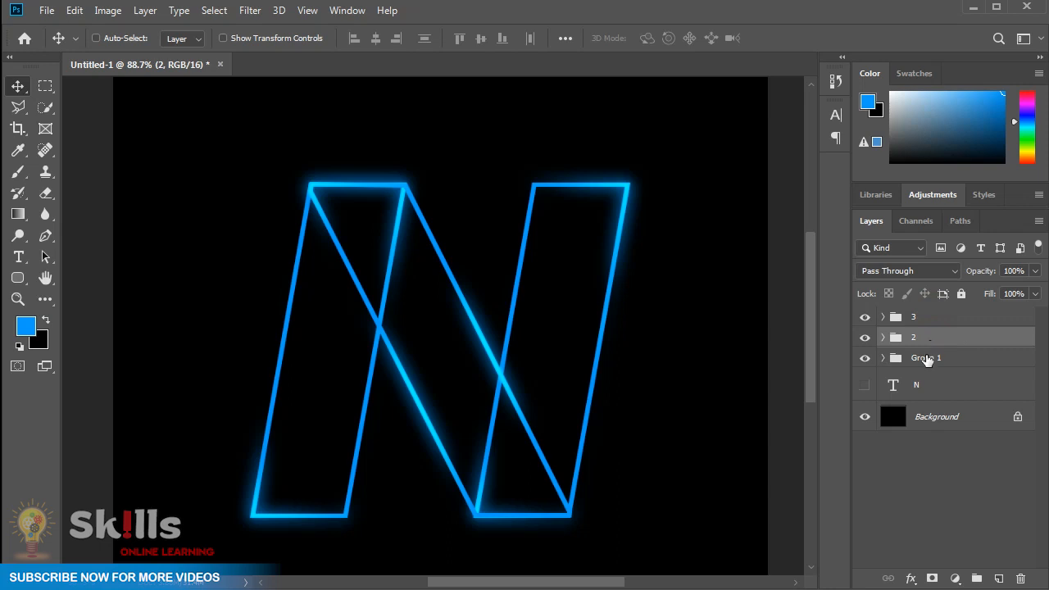
{"action": "double_click", "coordinate": [926, 358]}
{"action": "type", "text": "1"}
{"action": "key", "text": "Return"}
Merge each of the groups 3, 2 and 1 into its own single layer
{"action": "left_click", "coordinate": [925, 318]}
{"action": "left_click", "coordinate": [927, 337]}
{"action": "left_click", "coordinate": [928, 356]}
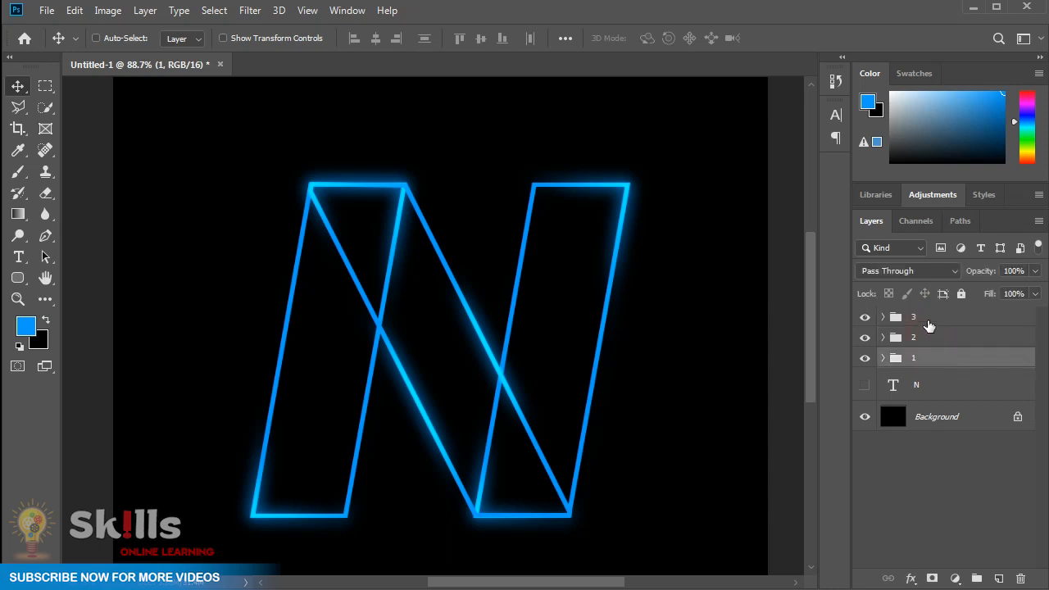
{"action": "right_click", "coordinate": [927, 319]}
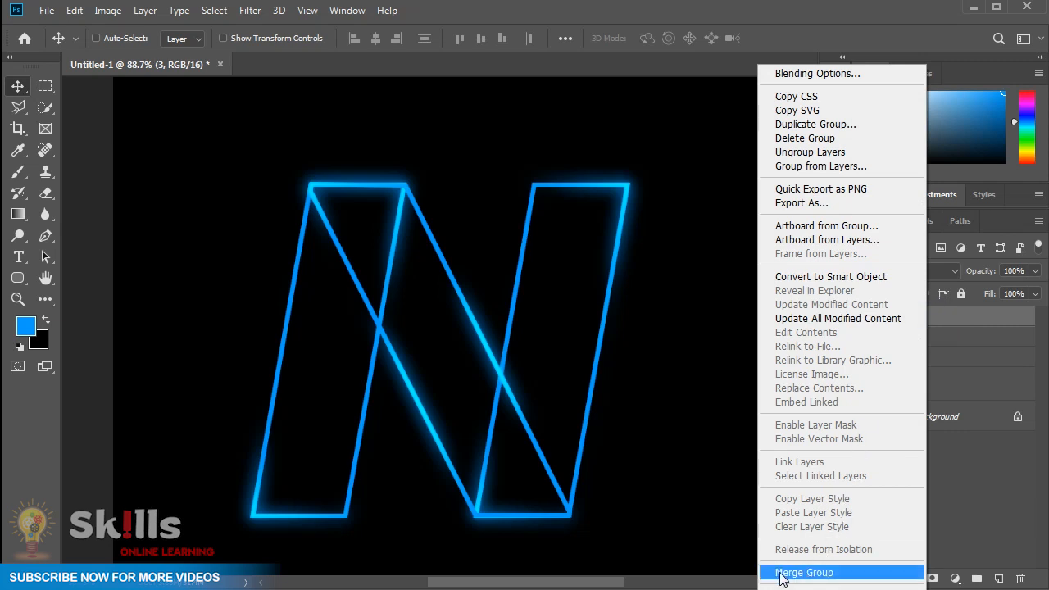
{"action": "left_click", "coordinate": [823, 574]}
{"action": "right_click", "coordinate": [924, 344]}
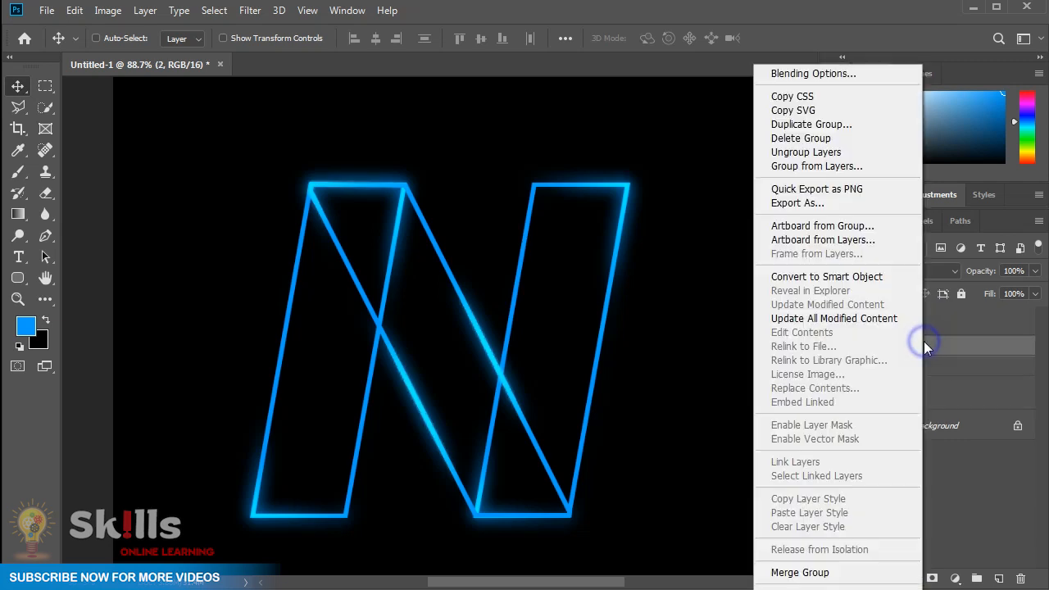
{"action": "left_click", "coordinate": [799, 572]}
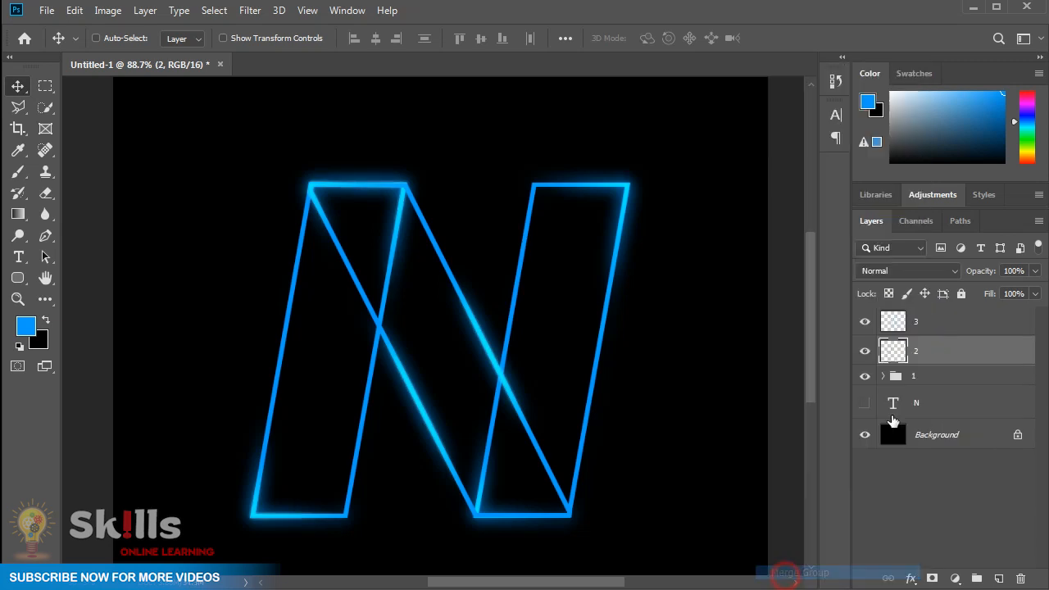
{"action": "right_click", "coordinate": [929, 376]}
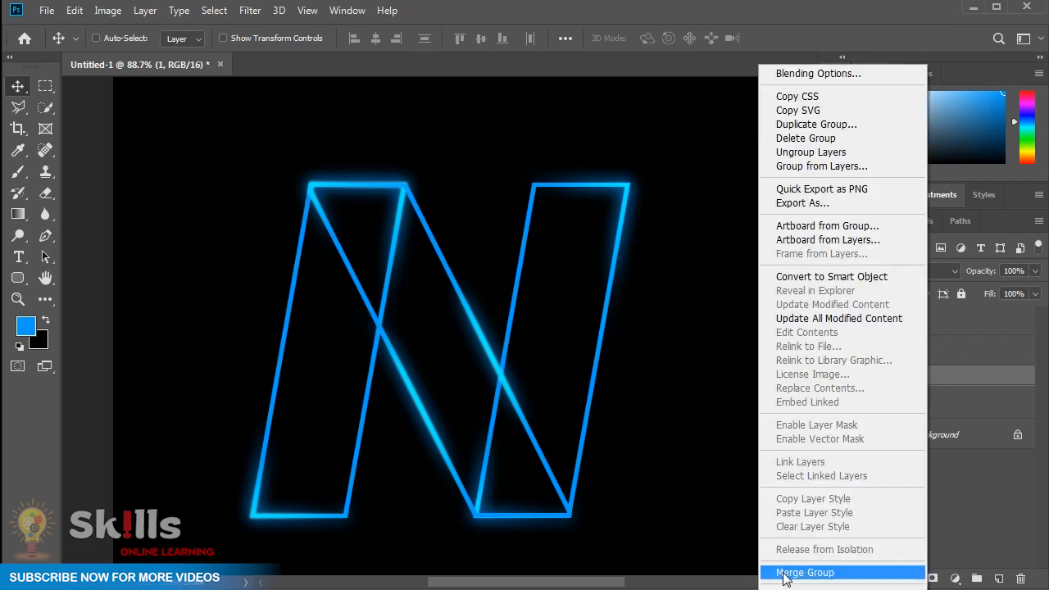
{"action": "left_click", "coordinate": [784, 573]}
Group layers 3, 2 and 1 together under the default name and expand the group
{"action": "left_click", "coordinate": [937, 324], "text": "shift"}
{"action": "right_click", "coordinate": [940, 335]}
{"action": "left_click", "coordinate": [750, 125]}
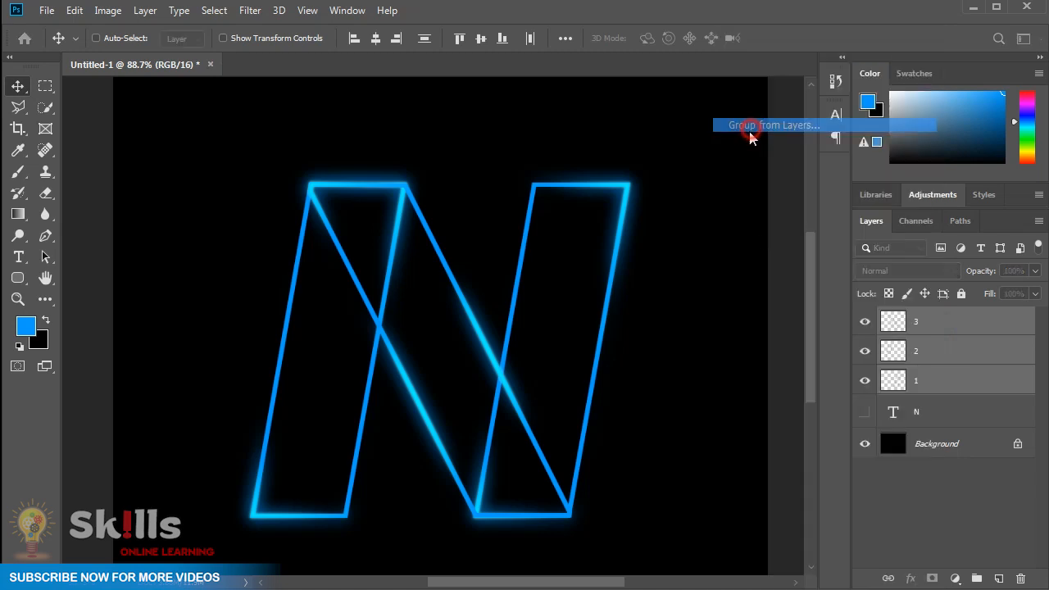
{"action": "key", "text": "Return"}
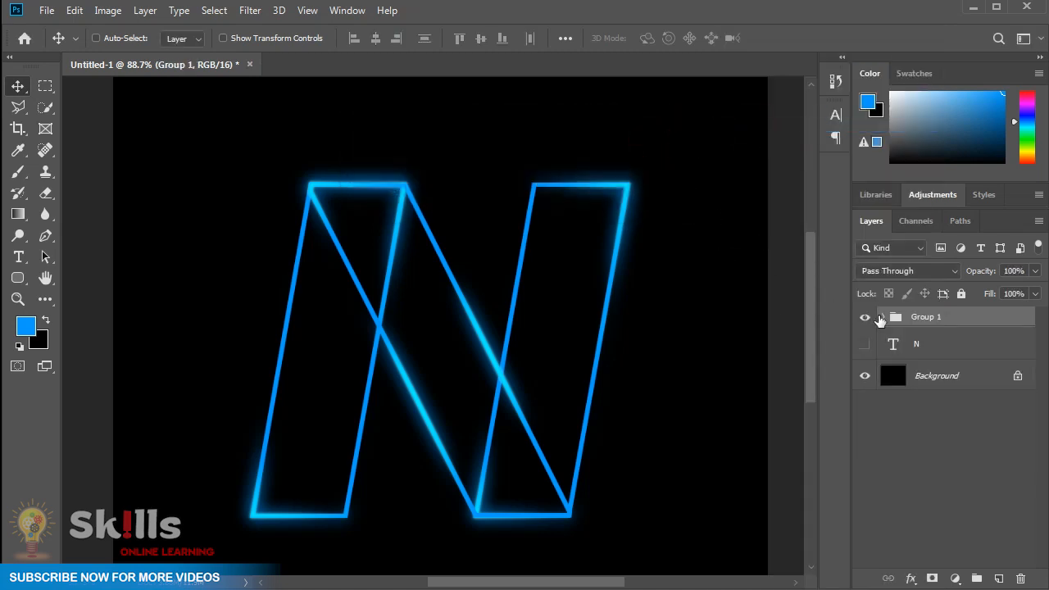
{"action": "left_click", "coordinate": [883, 317]}
{"action": "left_click", "coordinate": [882, 317]}
{"action": "left_click", "coordinate": [882, 317]}
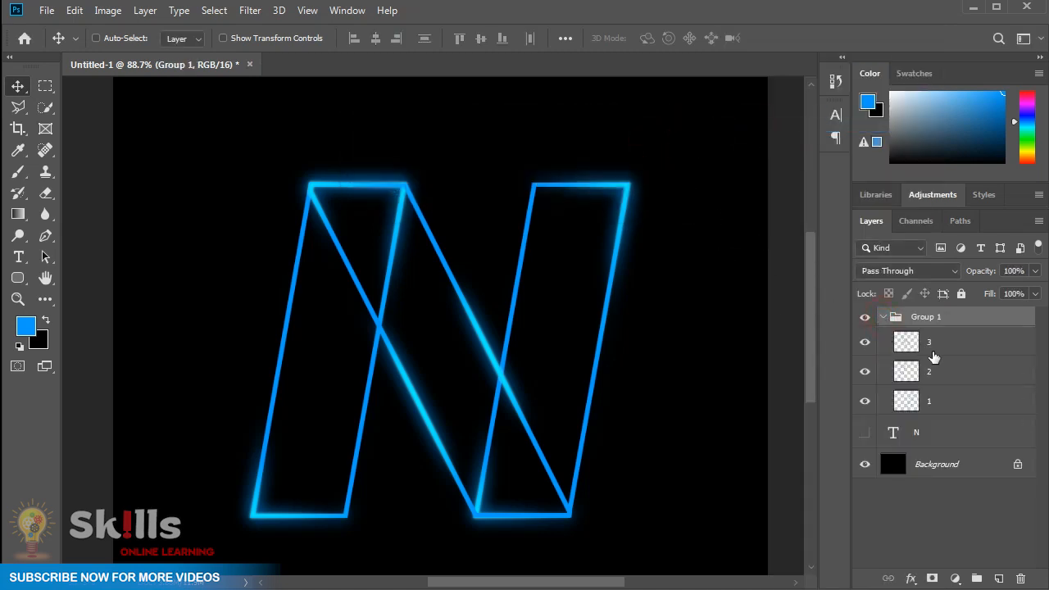
On layer 3, erase the lower part of the diagonal that overlaps the N's right stroke, using a soft 200 px eraser
{"action": "left_click", "coordinate": [946, 344]}
{"action": "left_click", "coordinate": [934, 368]}
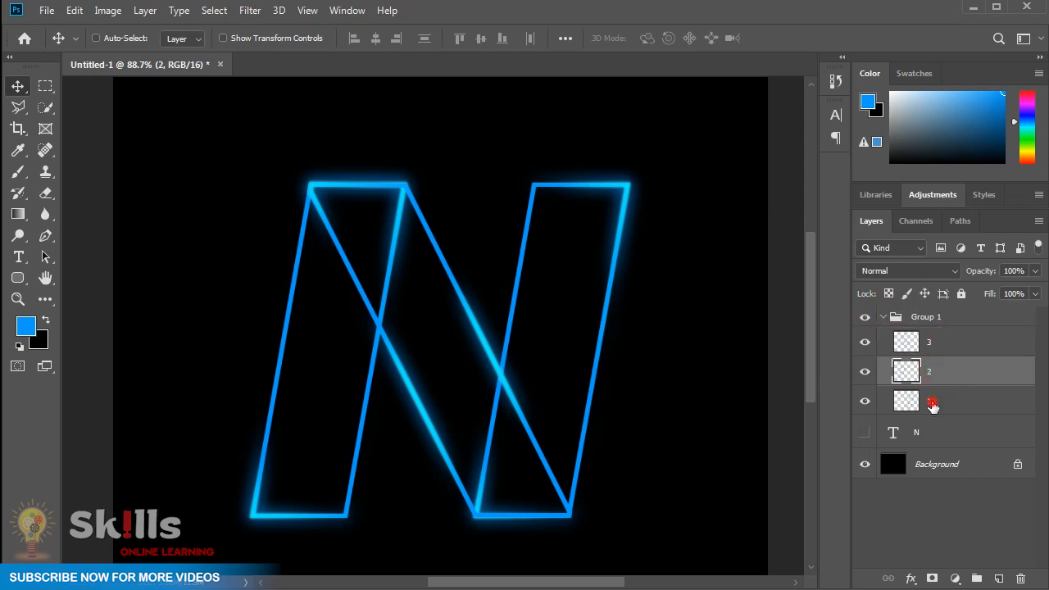
{"action": "left_click", "coordinate": [931, 403]}
{"action": "left_click", "coordinate": [45, 194]}
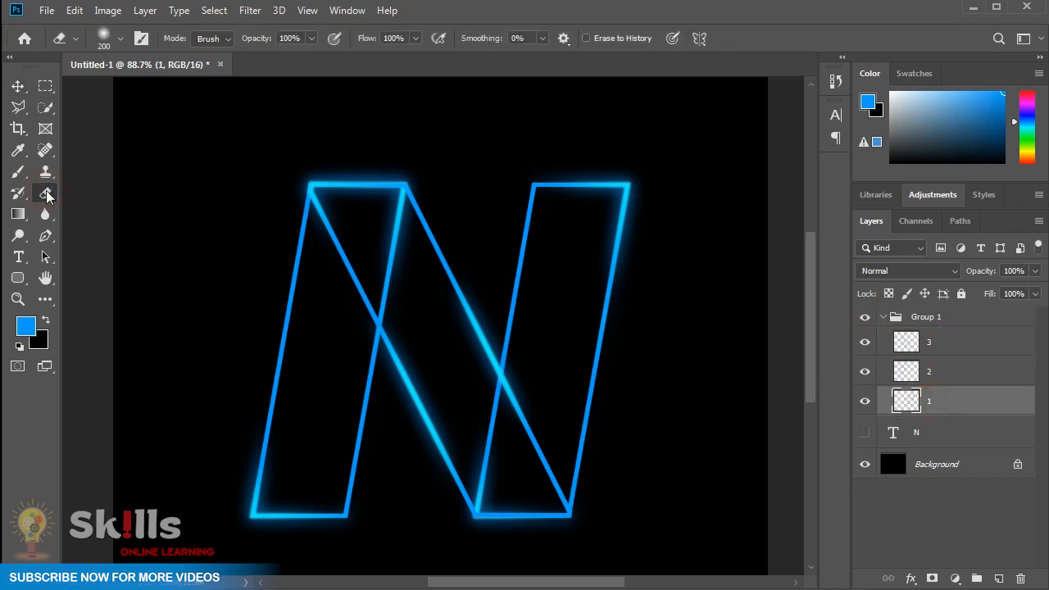
{"action": "left_click", "coordinate": [943, 342]}
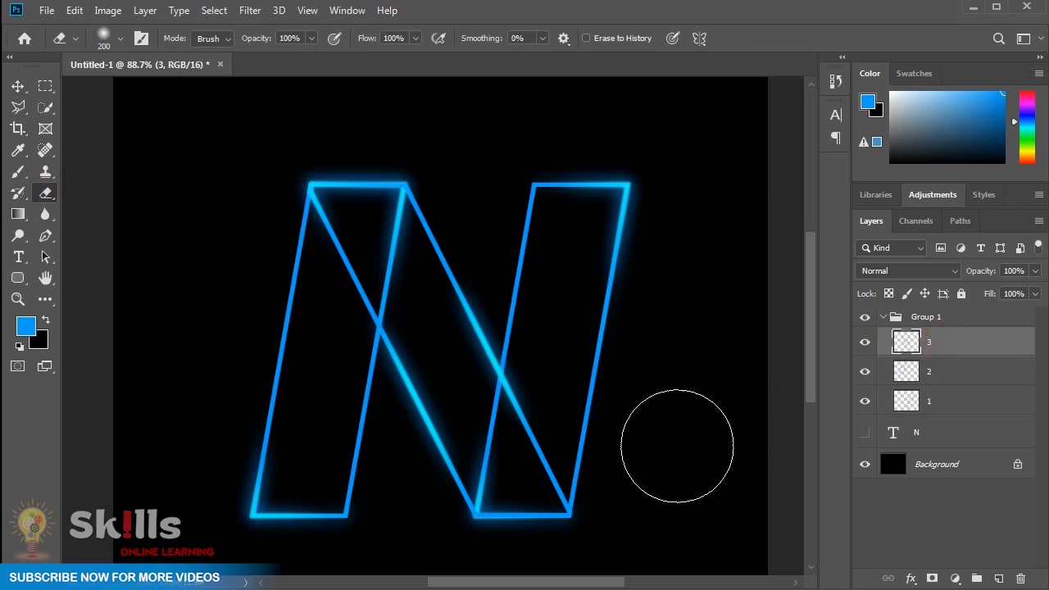
{"action": "mouse_move", "coordinate": [543, 412]}
{"action": "left_mouse_down"}
{"action": "mouse_move", "coordinate": [563, 481]}
{"action": "mouse_move", "coordinate": [529, 495]}
{"action": "mouse_move", "coordinate": [558, 499]}
{"action": "left_mouse_up"}
{"action": "left_click", "coordinate": [558, 498]}
{"action": "left_click", "coordinate": [534, 501]}
{"action": "left_click", "coordinate": [525, 505]}
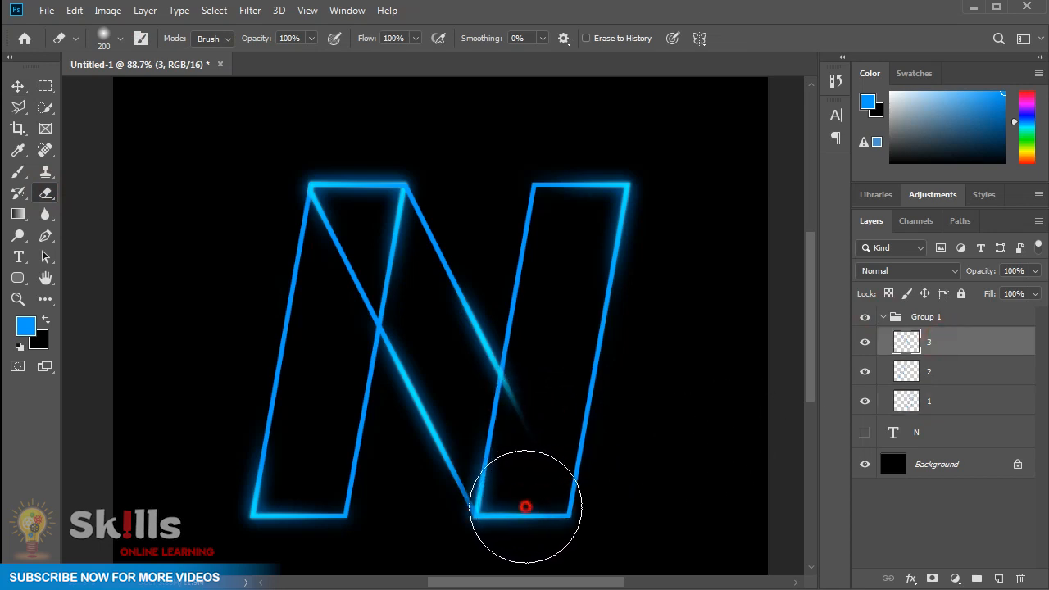
{"action": "left_click", "coordinate": [525, 407]}
{"action": "left_click", "coordinate": [529, 389]}
{"action": "left_click", "coordinate": [513, 477]}
{"action": "left_click", "coordinate": [510, 503]}
{"action": "left_click", "coordinate": [516, 498]}
{"action": "left_click", "coordinate": [529, 389]}
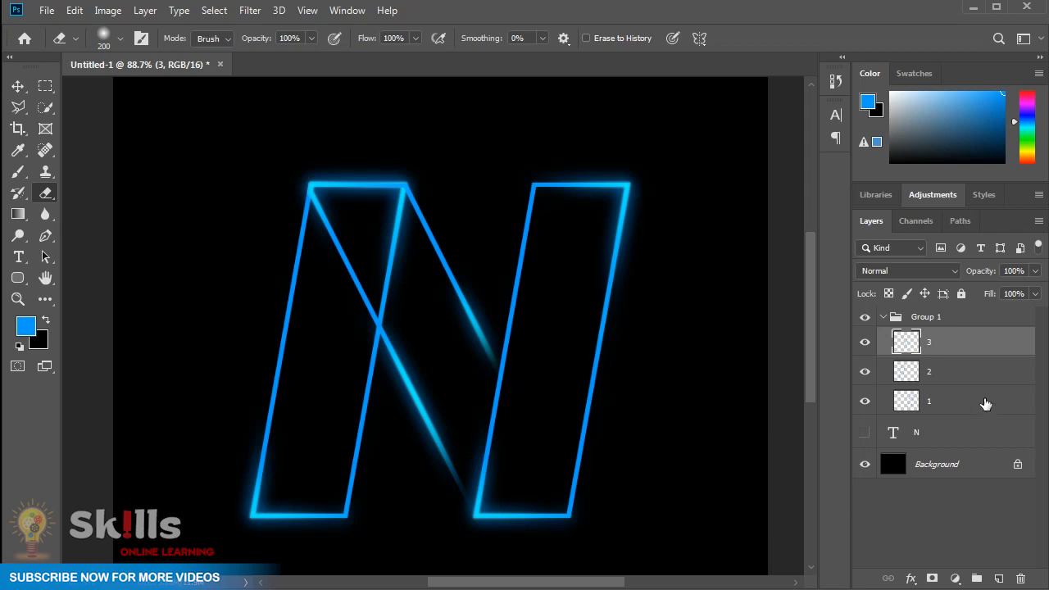
On layer 2, erase the upper part of the left stroke that crosses the diagonal, reducing the eraser to 125 px
{"action": "left_click", "coordinate": [952, 371]}
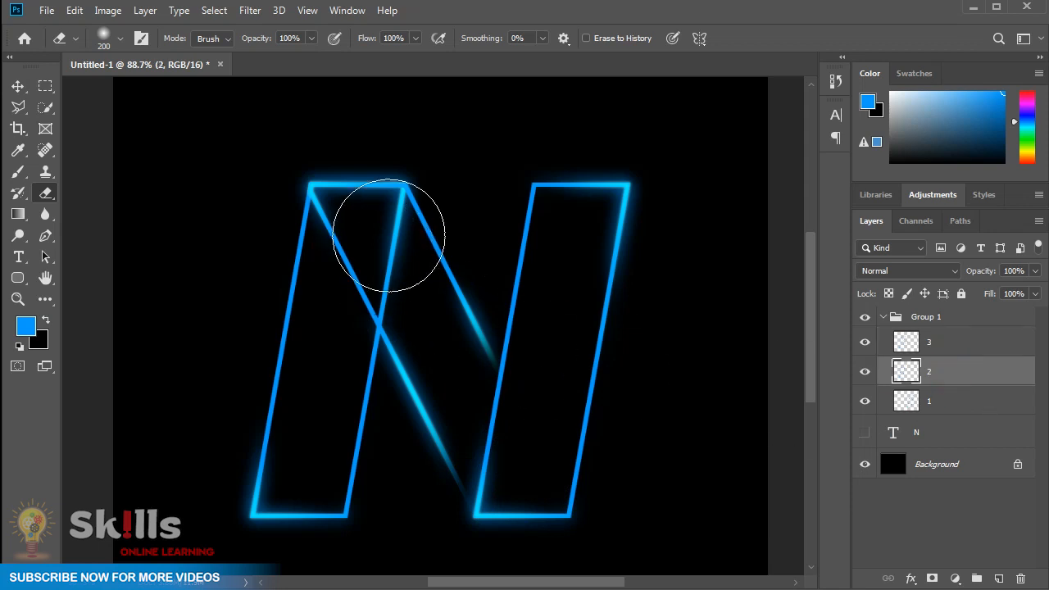
{"action": "left_click", "coordinate": [377, 192]}
{"action": "left_click", "coordinate": [367, 182]}
{"action": "left_click", "coordinate": [402, 250]}
{"action": "left_click", "coordinate": [404, 264]}
{"action": "key", "text": "bracketleft"}
{"action": "key", "text": "bracketleft"}
{"action": "key", "text": "bracketleft"}
{"action": "left_click", "coordinate": [394, 284]}
{"action": "left_click", "coordinate": [392, 303]}
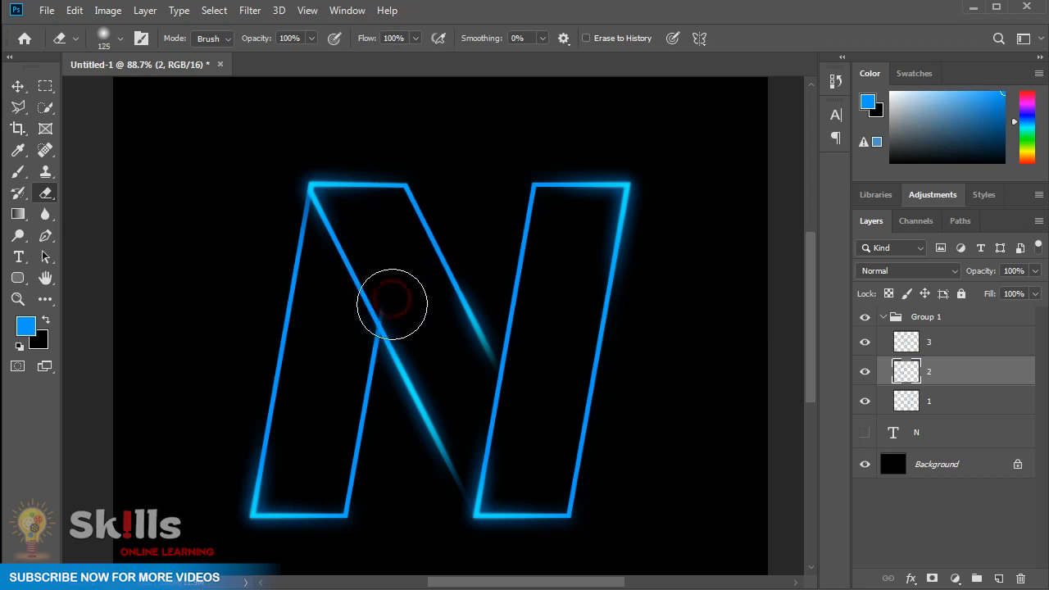
Clean up the left stroke's faded ends beside the diagonal on layer 2 with eraser sizes between 125 and 175 px
{"action": "left_click", "coordinate": [327, 189]}
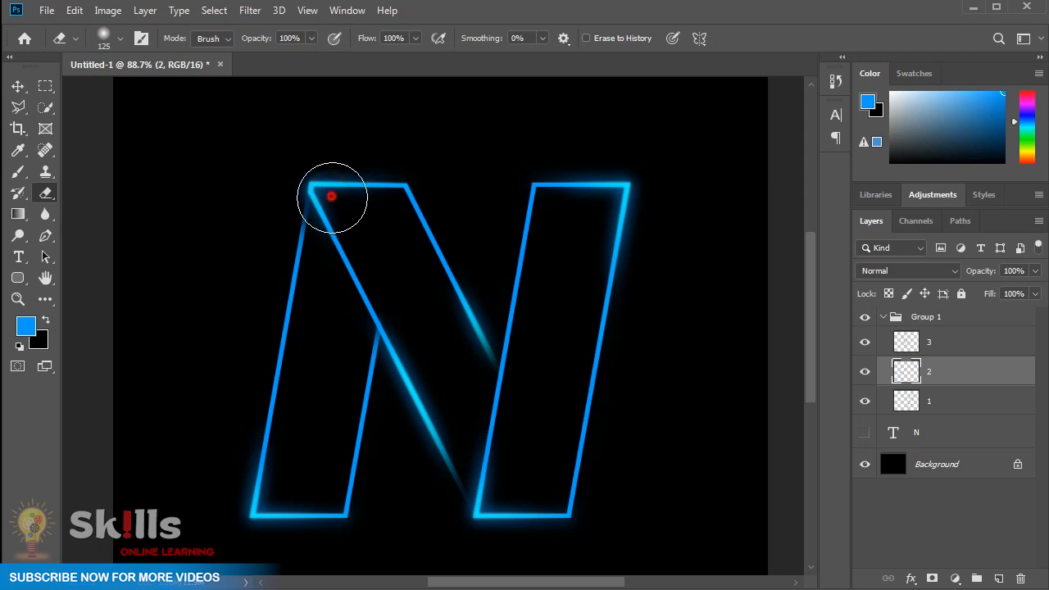
{"action": "left_click", "coordinate": [389, 325]}
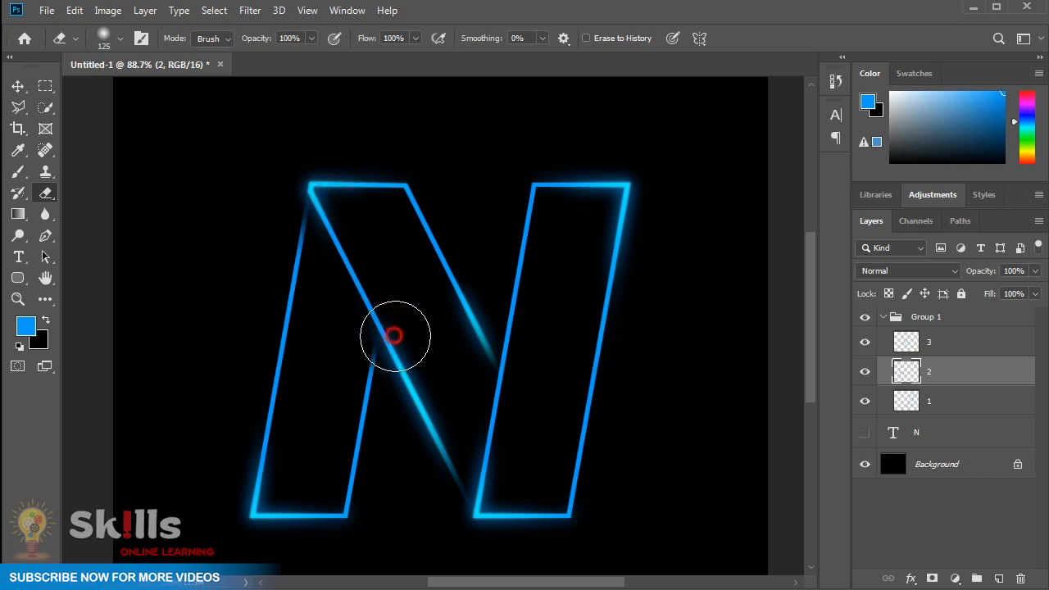
{"action": "key", "text": "bracketright"}
{"action": "key", "text": "bracketright"}
{"action": "left_click", "coordinate": [333, 197]}
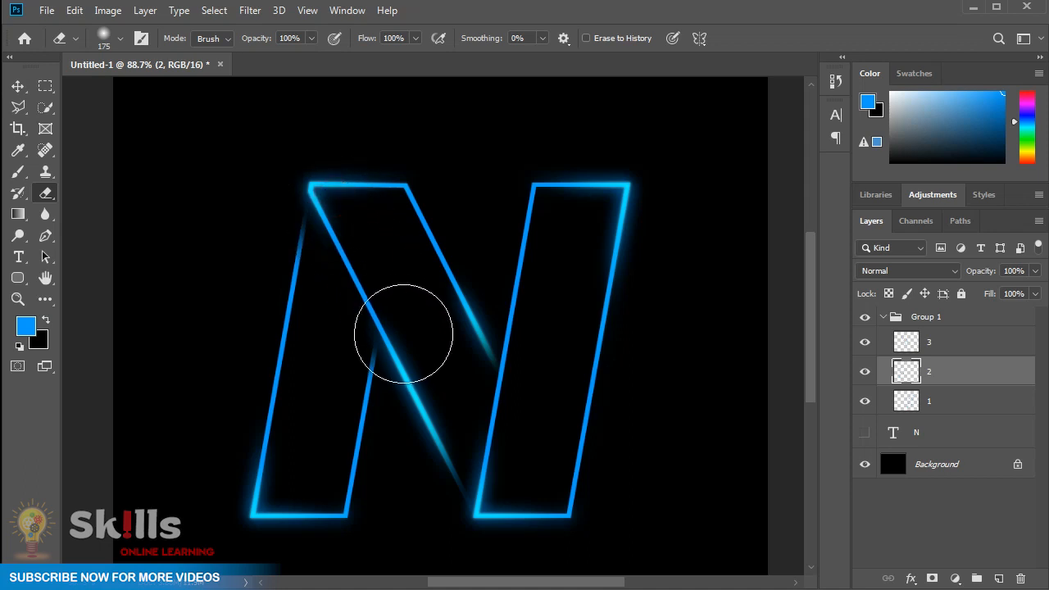
{"action": "left_click", "coordinate": [402, 318]}
{"action": "key", "text": "bracketleft"}
{"action": "left_click", "coordinate": [484, 500]}
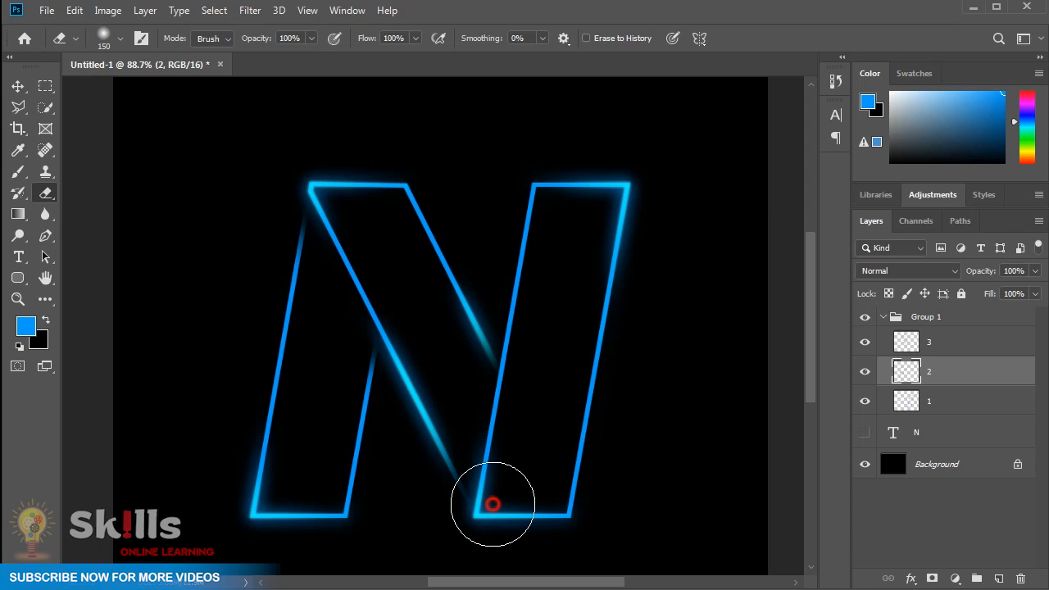
{"action": "left_click", "coordinate": [942, 348]}
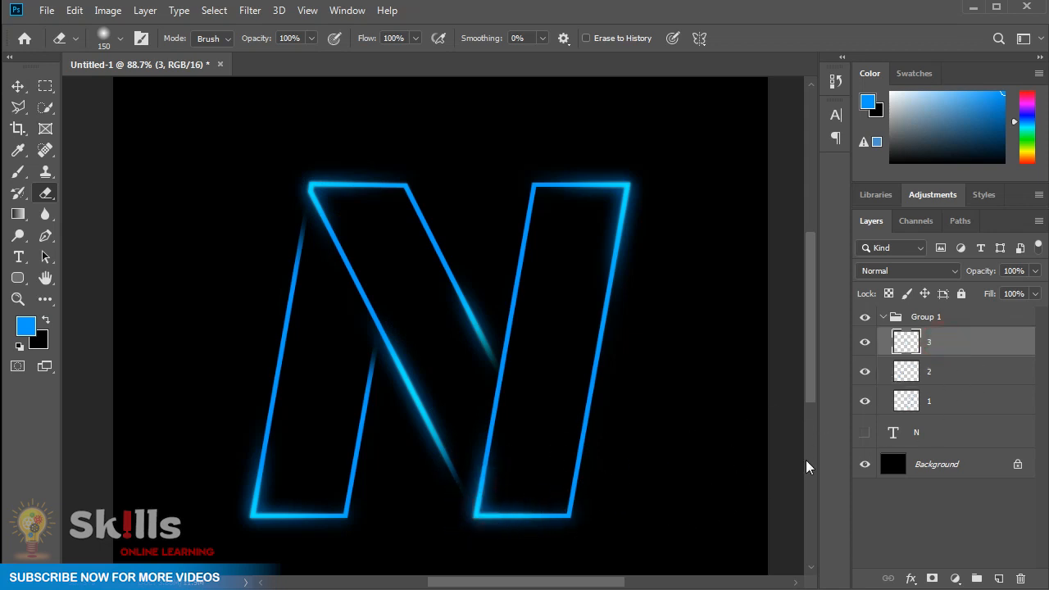
{"action": "key", "text": "bracketright"}
Collapse Group 1 and duplicate it to intensify the whole letter's glow
{"action": "left_click", "coordinate": [17, 86]}
{"action": "key", "text": "ctrl+minus"}
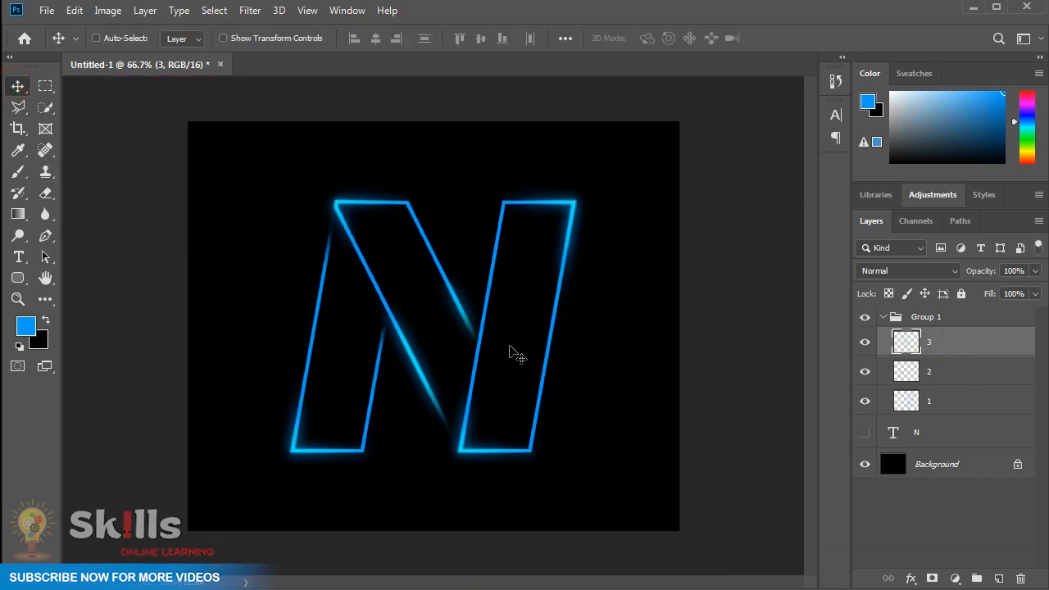
{"action": "left_click", "coordinate": [885, 318]}
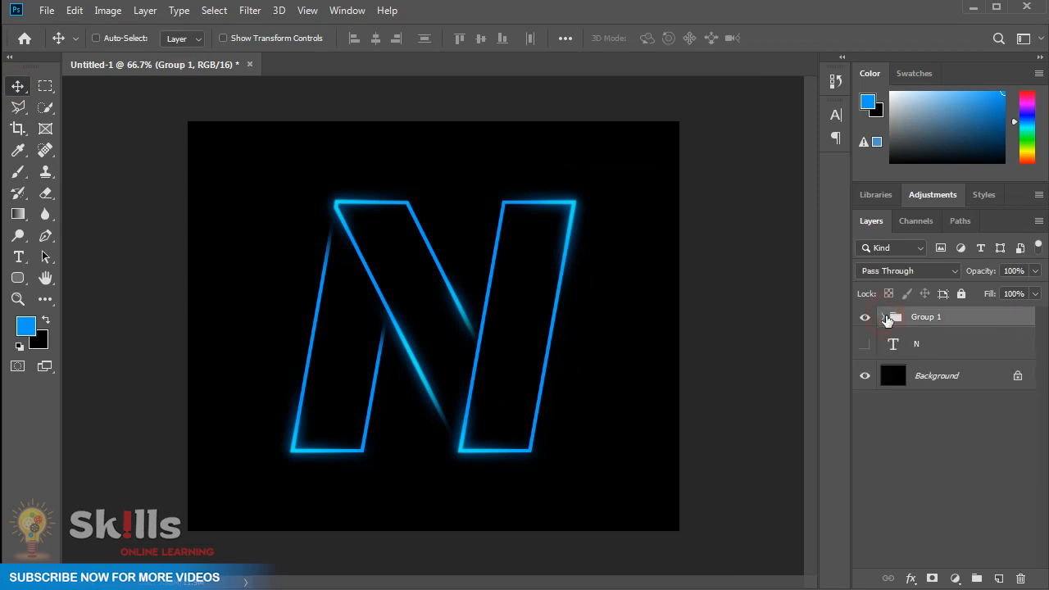
{"action": "right_click", "coordinate": [932, 321]}
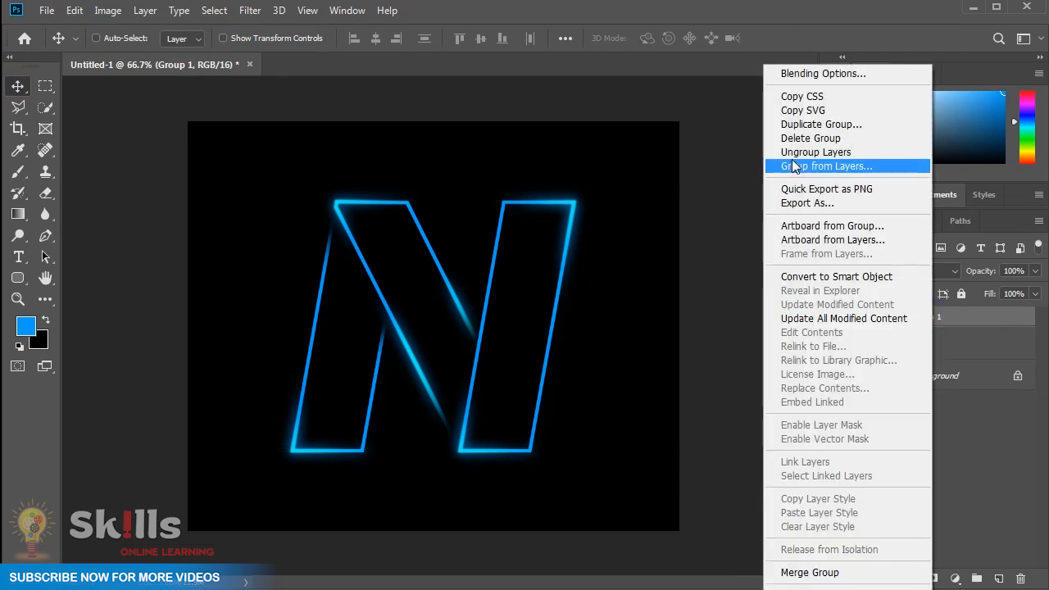
{"action": "left_click", "coordinate": [792, 125]}
{"action": "left_click", "coordinate": [652, 123]}
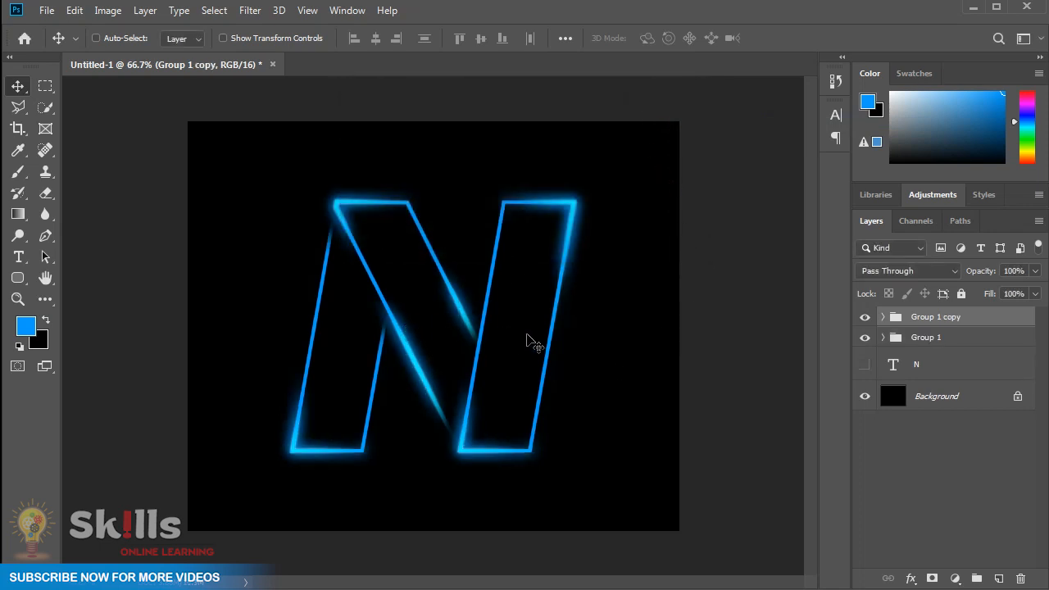
Rename both Group 1 copy and Group 1 as N
{"action": "double_click", "coordinate": [925, 317]}
{"action": "type", "text": "N"}
{"action": "key", "text": "Return"}
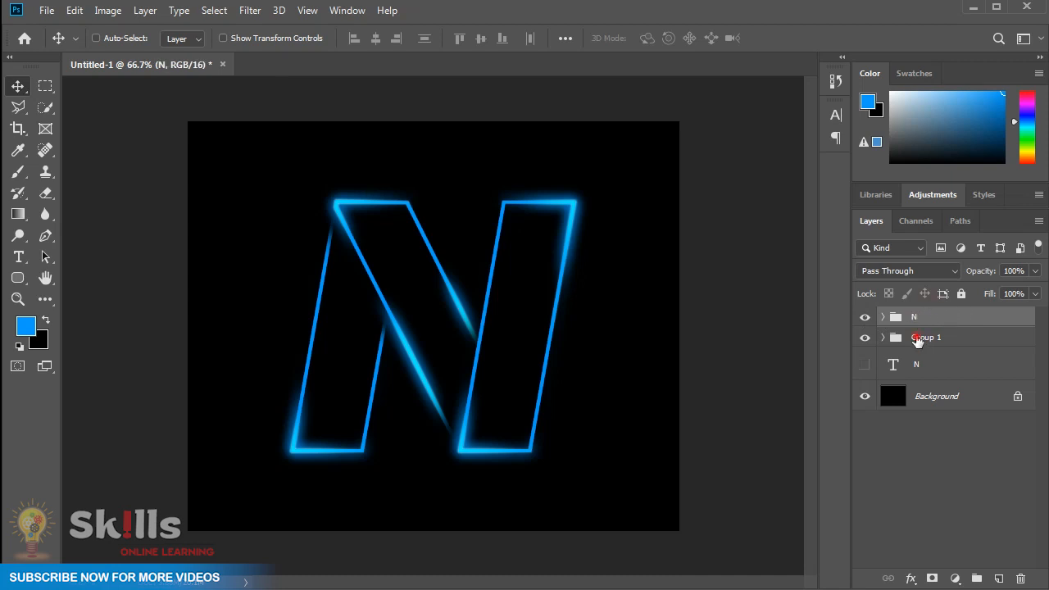
{"action": "double_click", "coordinate": [924, 336]}
{"action": "type", "text": "N"}
{"action": "key", "text": "Return"}
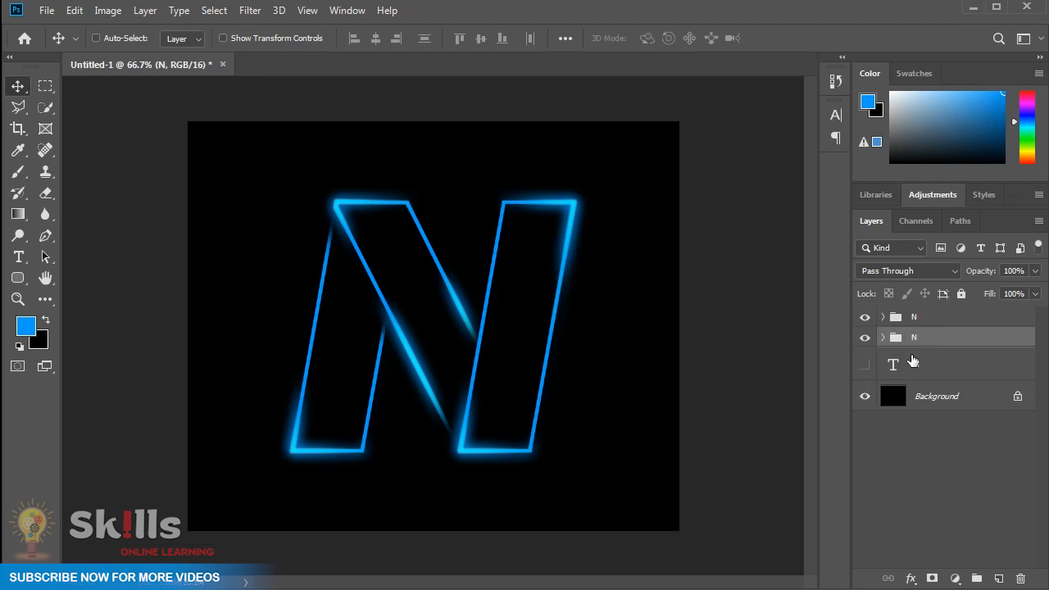
Label the upper N group yellow and the lower N group blue
{"action": "left_click", "coordinate": [864, 317]}
{"action": "right_click", "coordinate": [864, 317]}
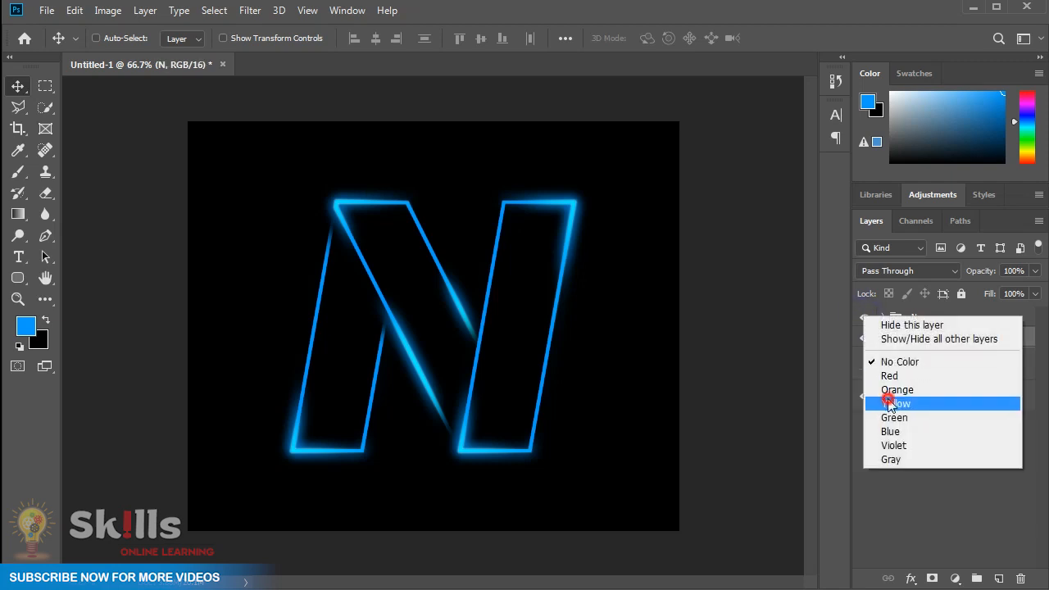
{"action": "left_click", "coordinate": [893, 403]}
{"action": "right_click", "coordinate": [864, 337]}
{"action": "left_click", "coordinate": [888, 451]}
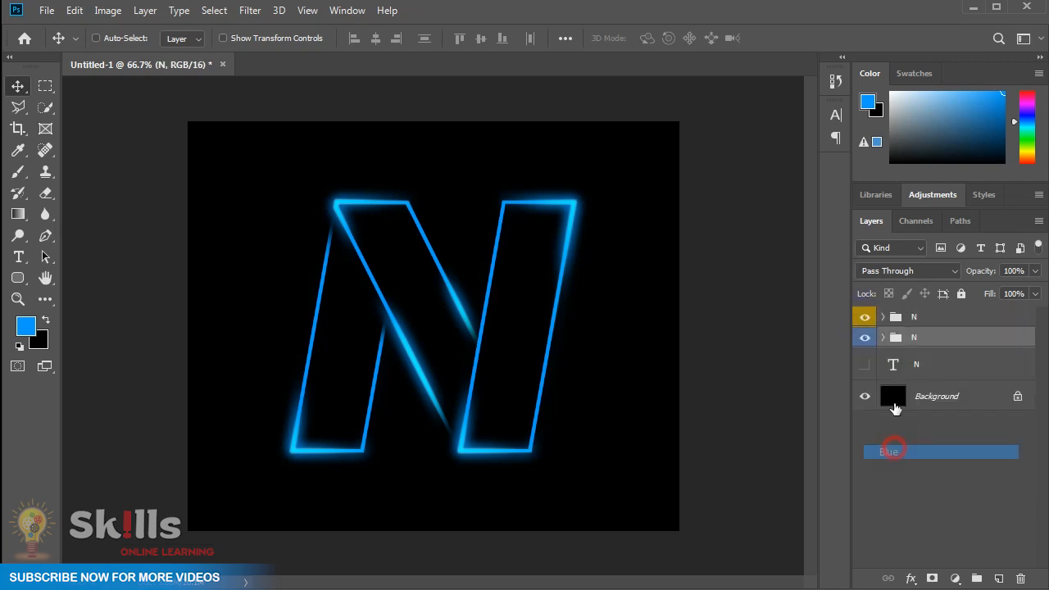
Apply a bright yellow Color Overlay, about #fff600, to the upper N group
{"action": "left_click", "coordinate": [922, 320]}
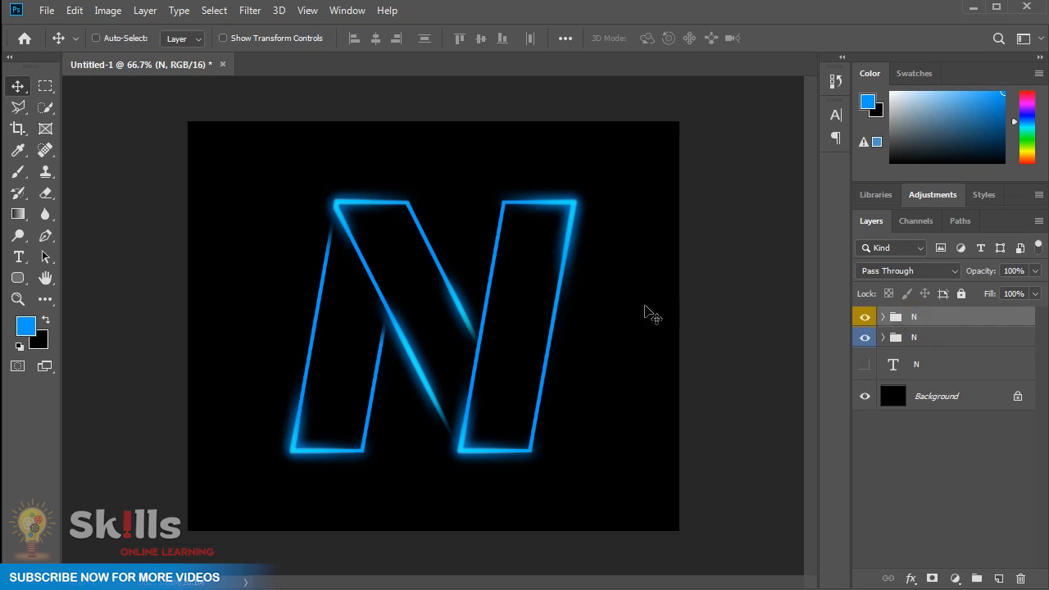
{"action": "left_click", "coordinate": [912, 576]}
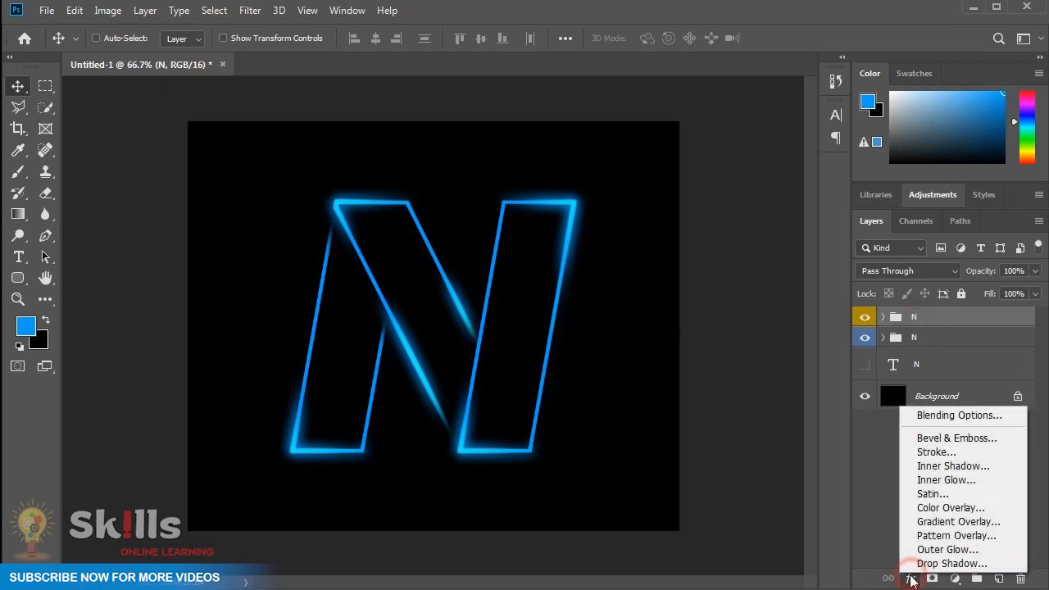
{"action": "left_click", "coordinate": [931, 508]}
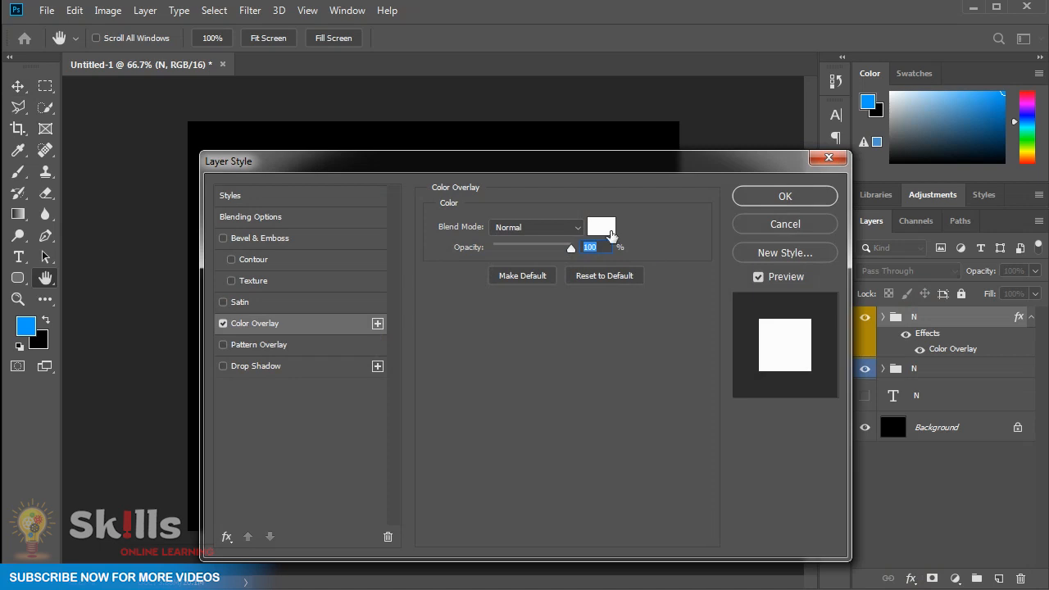
{"action": "left_click", "coordinate": [604, 229]}
{"action": "left_click_drag", "start_coordinate": [735, 271], "coordinate": [735, 261]}
{"action": "left_click_drag", "start_coordinate": [708, 106], "coordinate": [720, 88]}
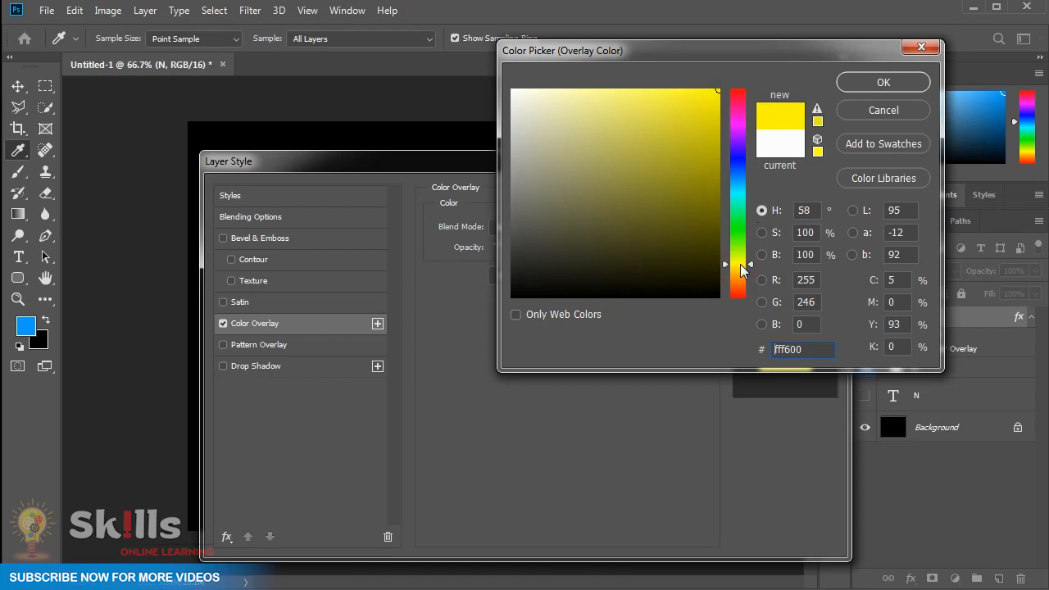
{"action": "left_click", "coordinate": [879, 86]}
{"action": "left_click_drag", "start_coordinate": [698, 160], "coordinate": [768, 132]}
{"action": "left_click", "coordinate": [908, 161]}
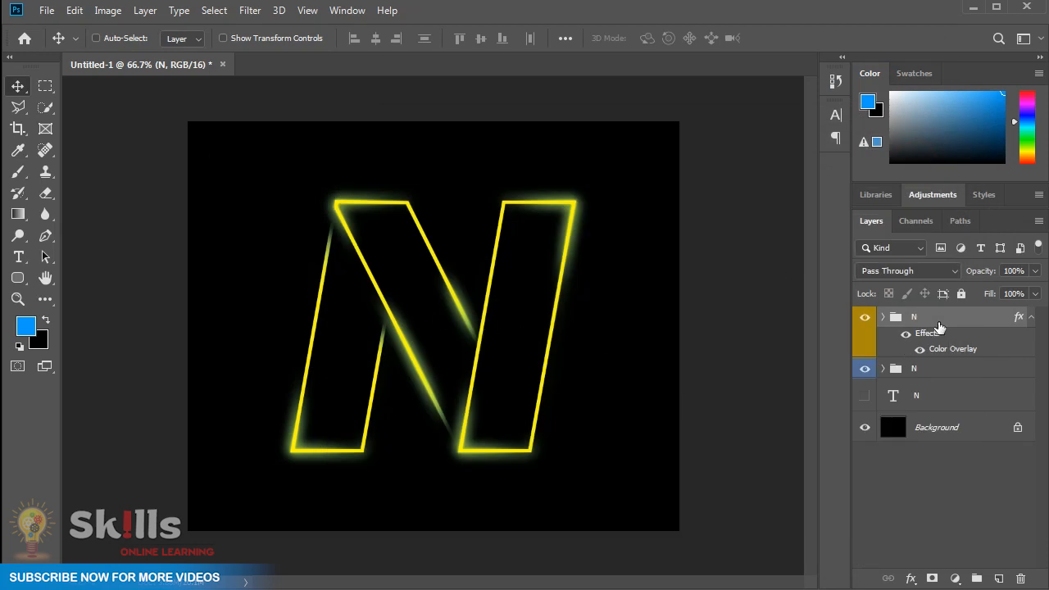
Offset the yellow N up and to the left of the blue N, fine-tuning it with small nudges right and down
{"action": "left_click", "coordinate": [1031, 317]}
{"action": "left_click_drag", "start_coordinate": [498, 342], "coordinate": [483, 334]}
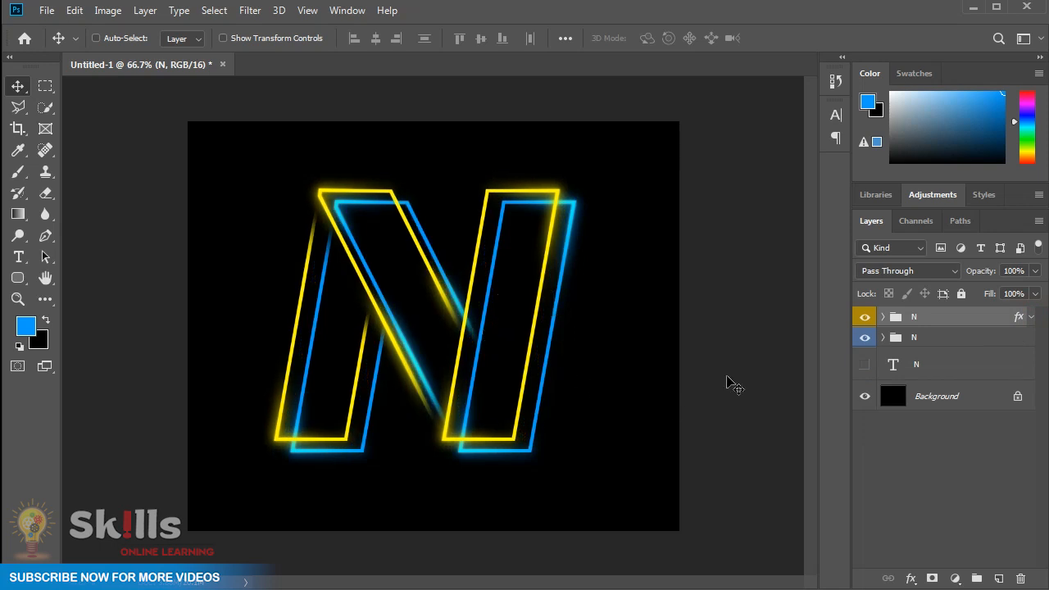
{"action": "key", "text": "Right"}
{"action": "key", "text": "Right"}
{"action": "key", "text": "Right"}
{"action": "key", "text": "Right"}
{"action": "key", "text": "Right"}
{"action": "key", "text": "Down"}
{"action": "key", "text": "Down"}
{"action": "key", "text": "Down"}
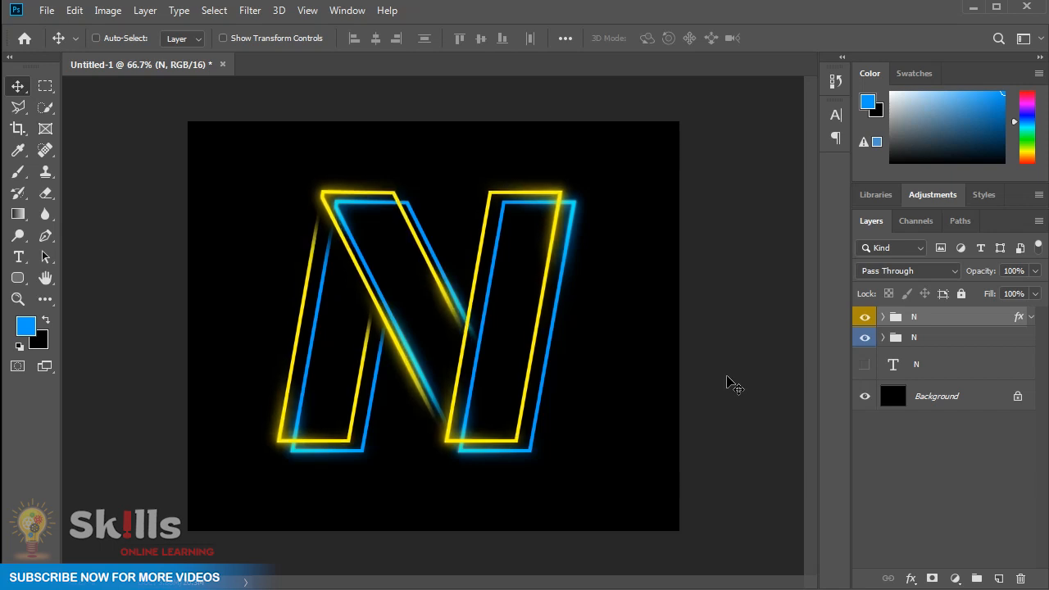
Nudge the yellow N slightly further left and up from the blue N, then fine-tune it back to the right
{"action": "key", "text": "Left"}
{"action": "key", "text": "Left"}
{"action": "key", "text": "Left"}
{"action": "key", "text": "Up"}
{"action": "key", "text": "Up"}
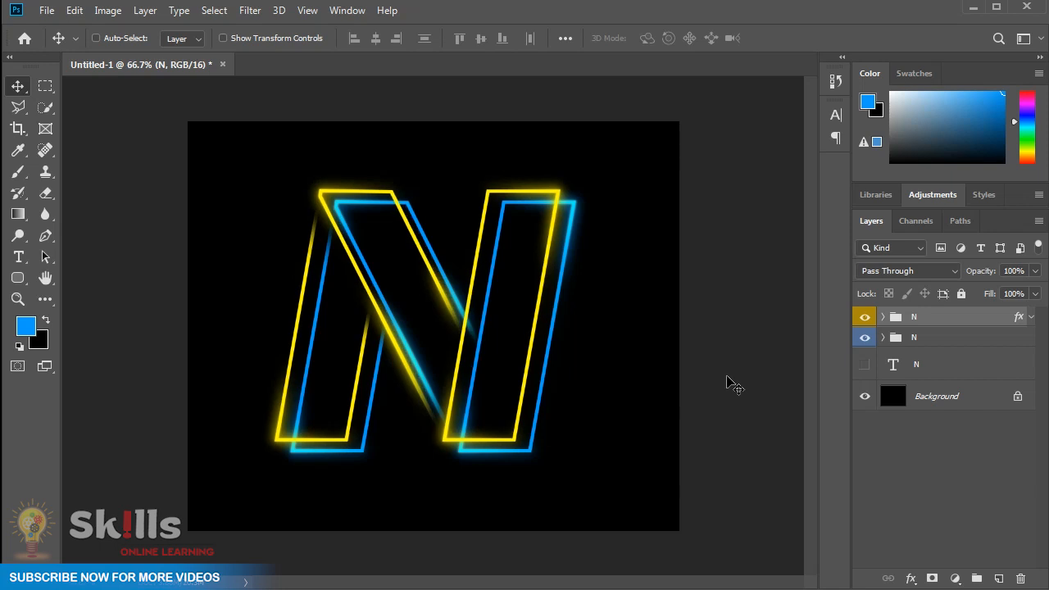
{"action": "key", "text": "Right"}
{"action": "key", "text": "Right"}
{"action": "key", "text": "Right"}
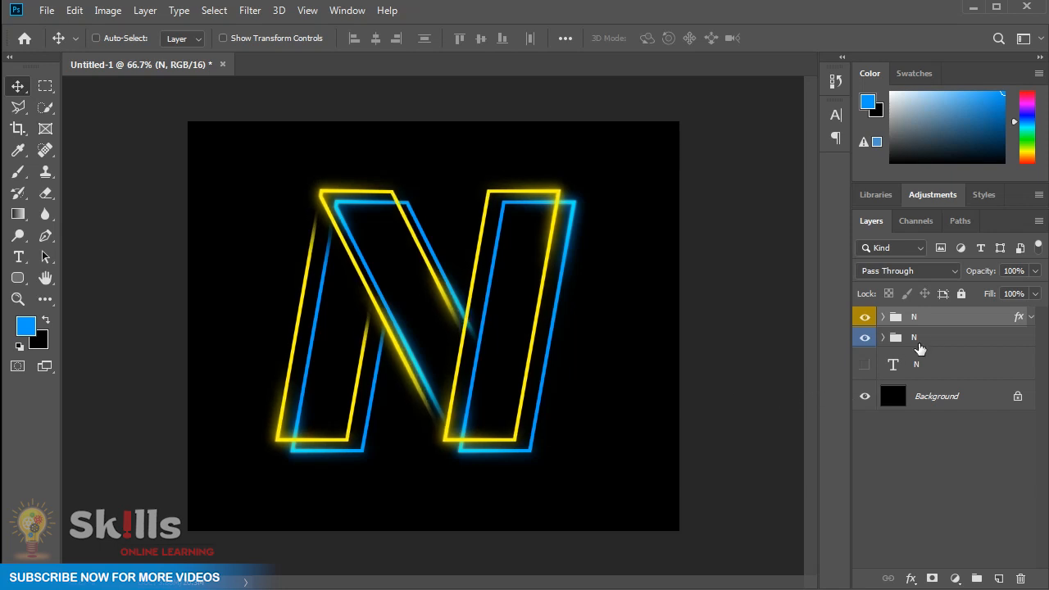
On layer 1 of the yellow N group, erase the right stem's upper-right corner with a 125 px soft Eraser
{"action": "left_click", "coordinate": [883, 317]}
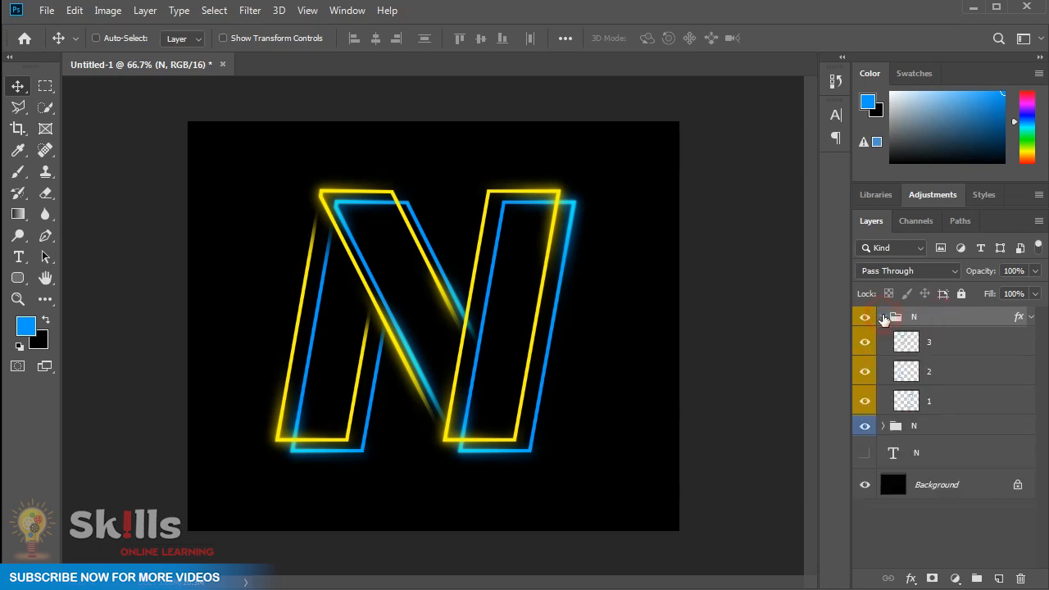
{"action": "left_click", "coordinate": [940, 349]}
{"action": "left_click", "coordinate": [941, 401]}
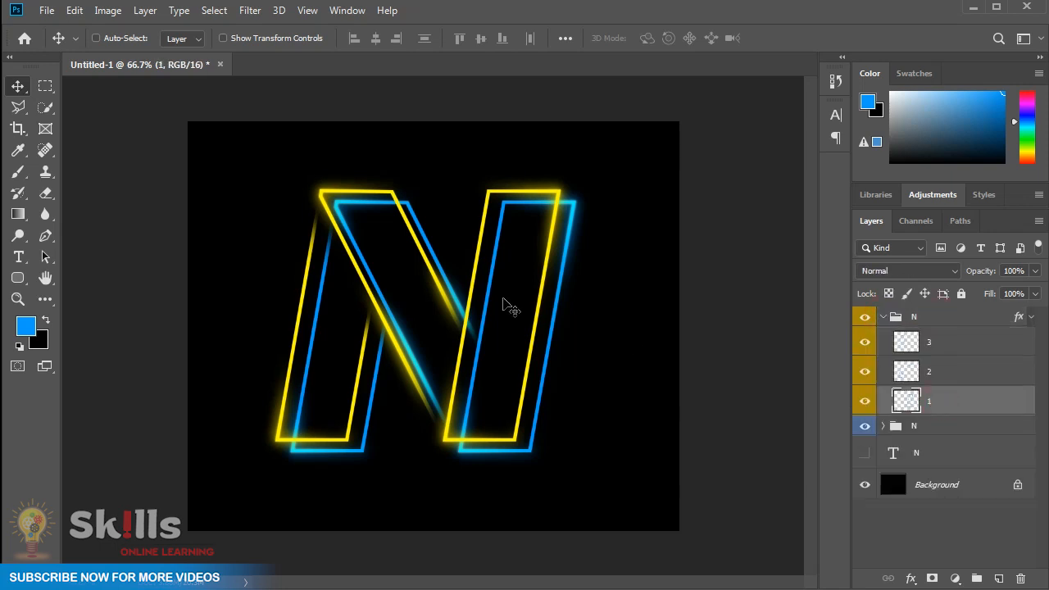
{"action": "left_click", "coordinate": [45, 193]}
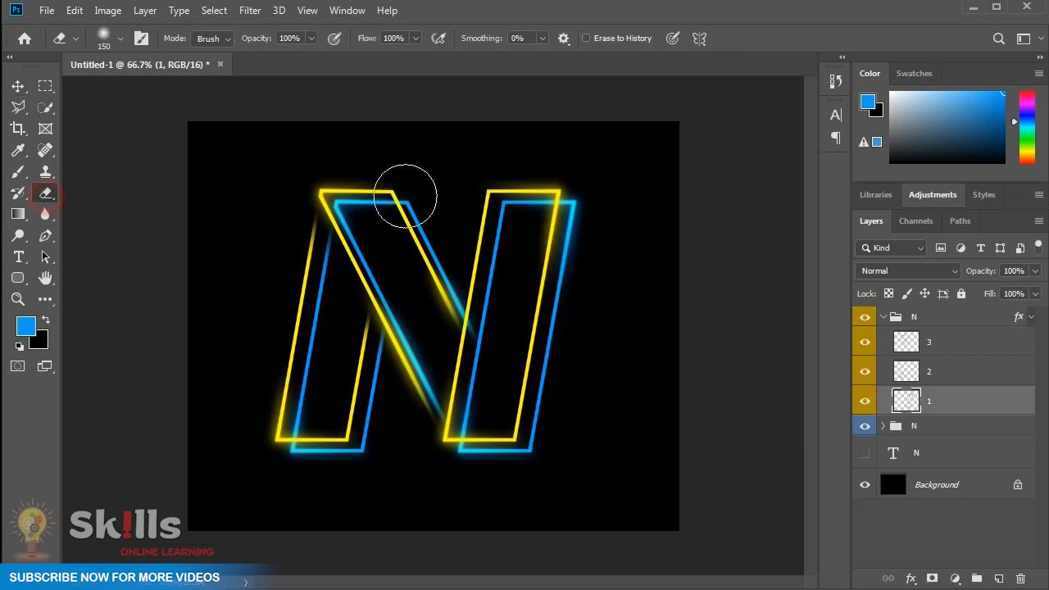
{"action": "scroll", "coordinate": [548, 199], "scroll_direction": "up", "scroll_amount": 2}
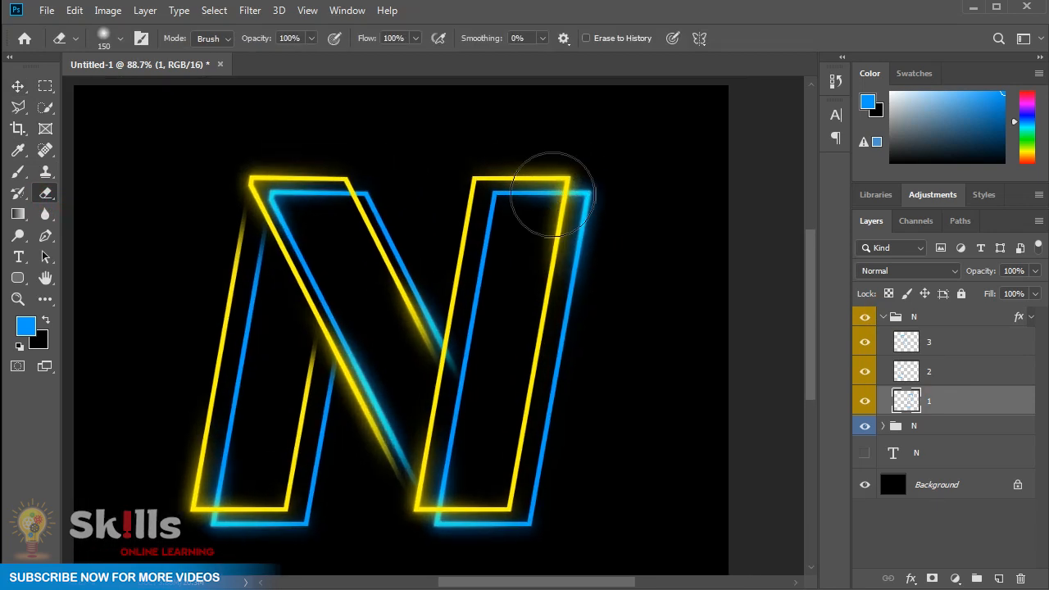
{"action": "key", "text": "bracketleft"}
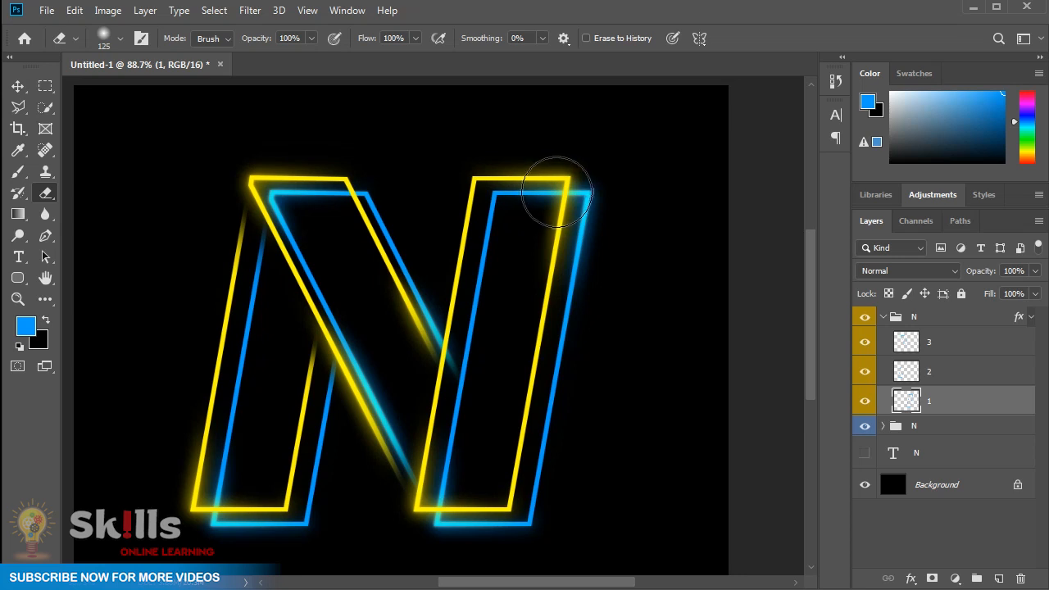
{"action": "left_click", "coordinate": [557, 191]}
{"action": "left_click", "coordinate": [556, 191]}
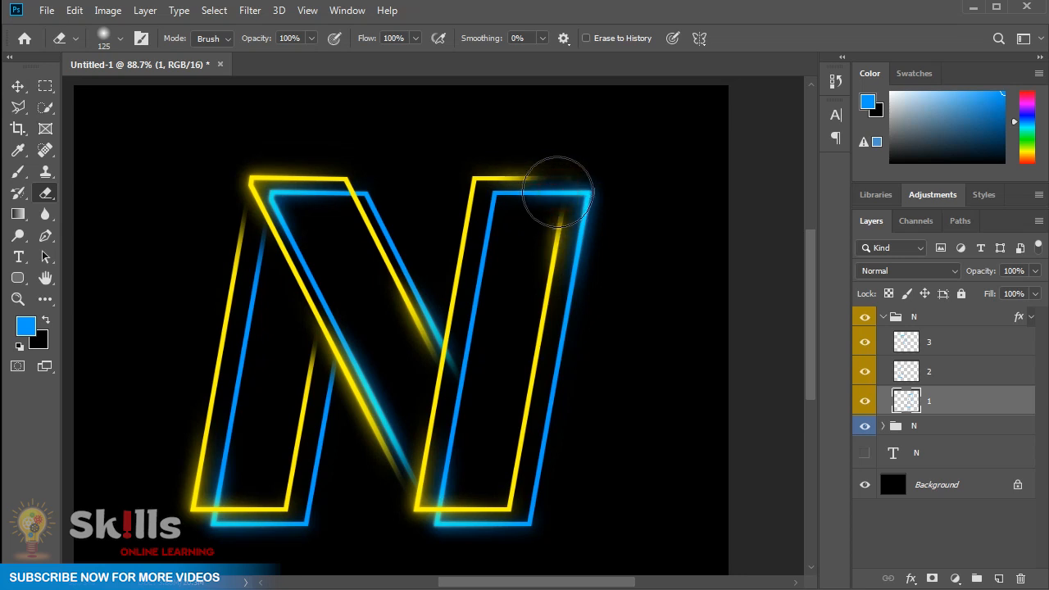
Erase the lower-left corner of the yellow right stem on layer 1, fading the line ends with the Eraser at 125 px
{"action": "mouse_move", "coordinate": [426, 512]}
{"action": "left_mouse_down"}
{"action": "mouse_move", "coordinate": [421, 496]}
{"action": "mouse_move", "coordinate": [405, 530]}
{"action": "left_mouse_up"}
{"action": "key", "text": "bracketleft"}
{"action": "key", "text": "bracketleft"}
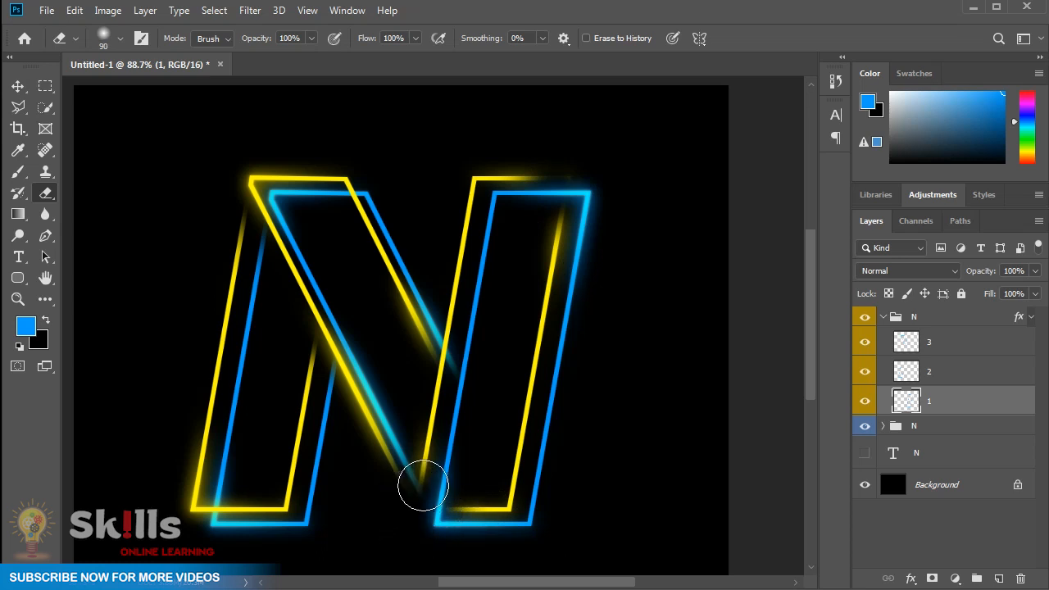
{"action": "key", "text": "bracketright"}
{"action": "key", "text": "bracketright"}
{"action": "left_click", "coordinate": [425, 483]}
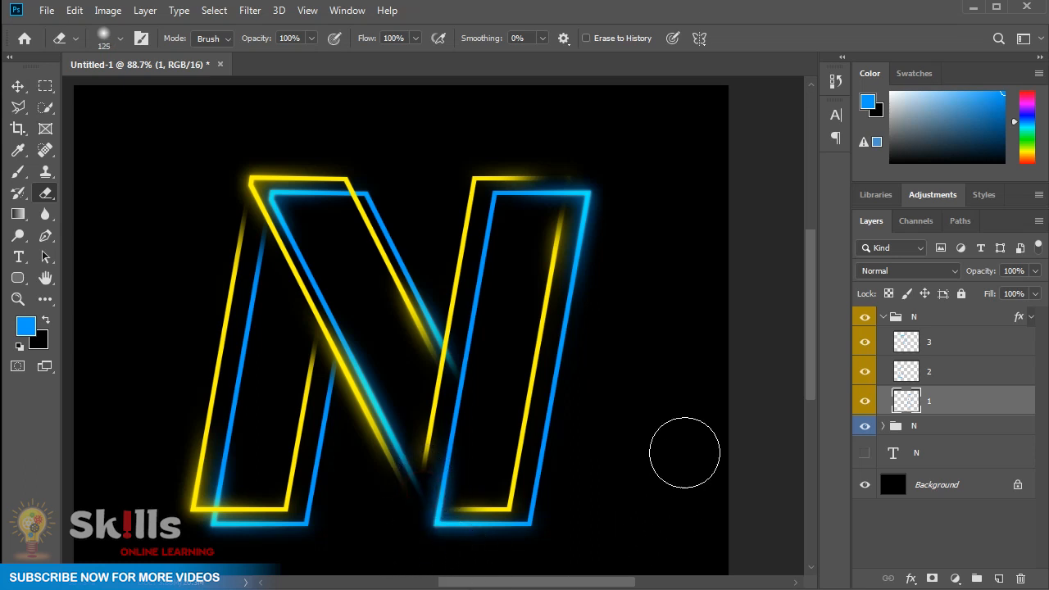
On layer 3 of the blue N group, erase the diagonal's upper-right corner where it crosses the yellow stroke
{"action": "left_click", "coordinate": [884, 317]}
{"action": "left_click", "coordinate": [883, 337]}
{"action": "left_click", "coordinate": [865, 362]}
{"action": "left_click", "coordinate": [864, 362]}
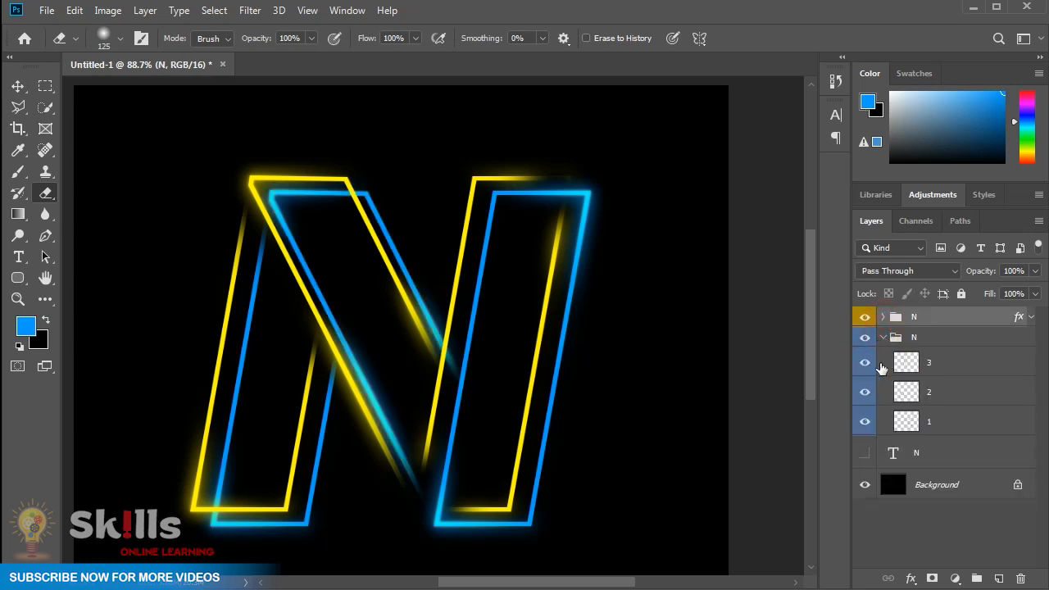
{"action": "left_click", "coordinate": [926, 365]}
{"action": "mouse_move", "coordinate": [351, 196]}
{"action": "left_mouse_down"}
{"action": "mouse_move", "coordinate": [347, 206]}
{"action": "mouse_move", "coordinate": [351, 175]}
{"action": "mouse_move", "coordinate": [339, 211]}
{"action": "left_mouse_up"}
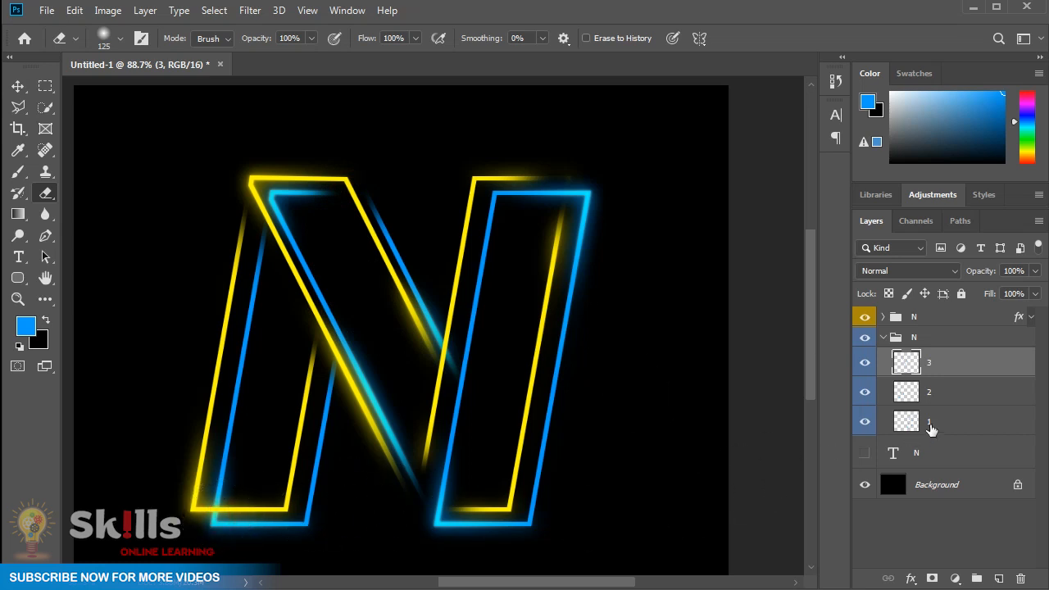
On layer 2 of the blue N group, erase the left stem's lower-left corner and fade its upper line ends beside the diagonal
{"action": "left_click", "coordinate": [933, 394]}
{"action": "left_click", "coordinate": [864, 392]}
{"action": "left_click", "coordinate": [865, 392]}
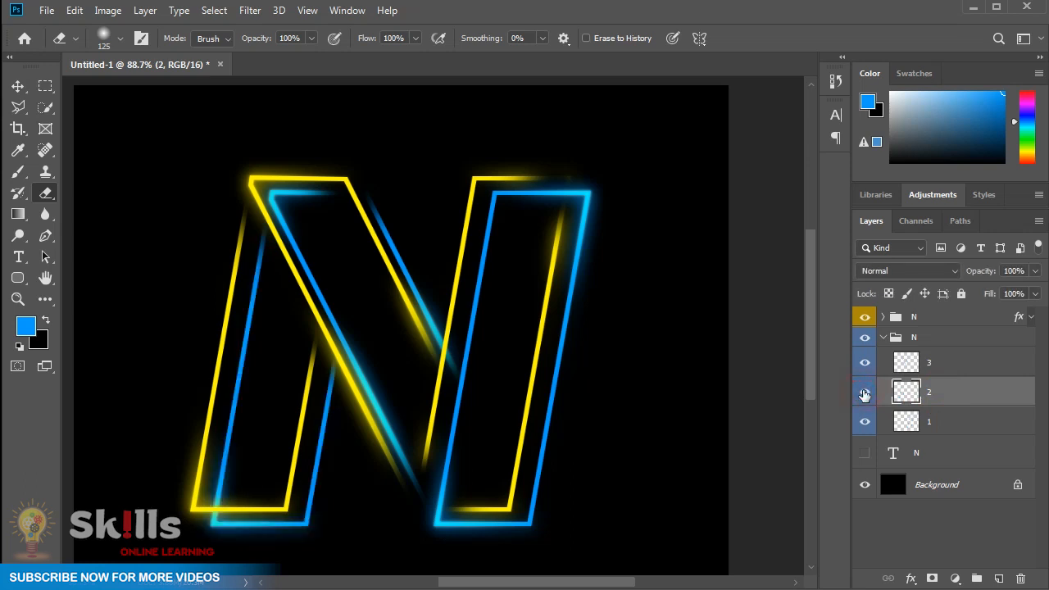
{"action": "mouse_move", "coordinate": [245, 508]}
{"action": "left_mouse_down"}
{"action": "mouse_move", "coordinate": [223, 501]}
{"action": "mouse_move", "coordinate": [215, 510]}
{"action": "left_mouse_up"}
{"action": "left_click", "coordinate": [208, 513]}
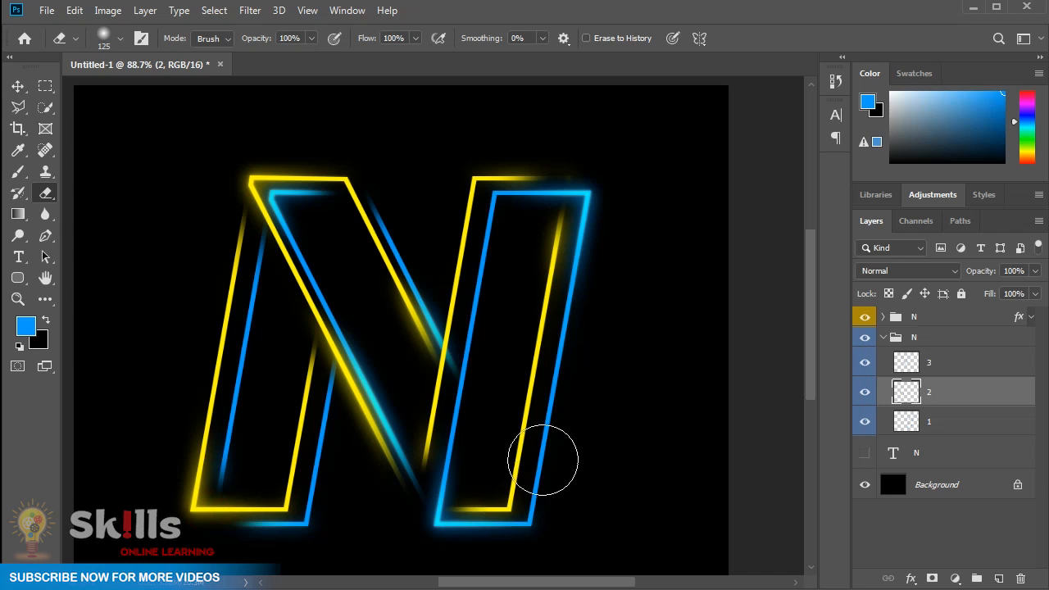
{"action": "left_click", "coordinate": [324, 352]}
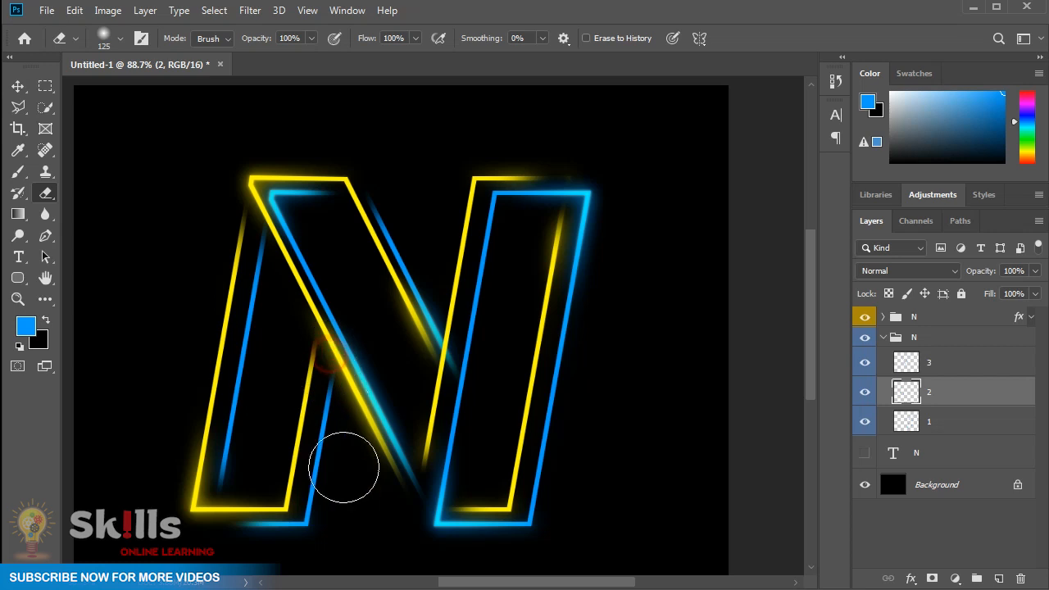
{"action": "left_click", "coordinate": [274, 226]}
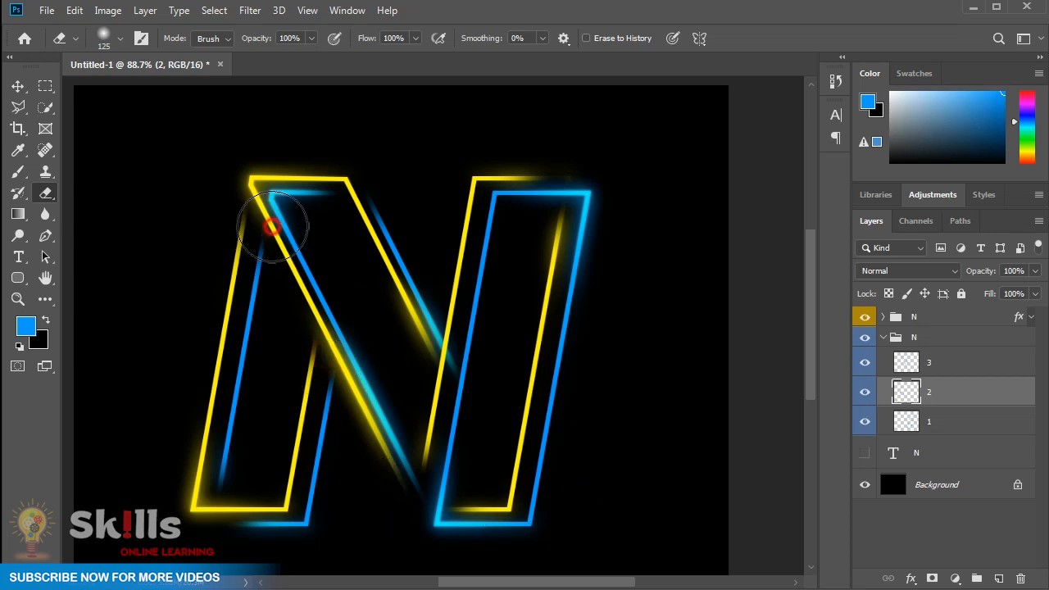
Collapse the blue N group and switch to the Move tool
{"action": "left_click", "coordinate": [885, 337]}
{"action": "left_click", "coordinate": [17, 85]}
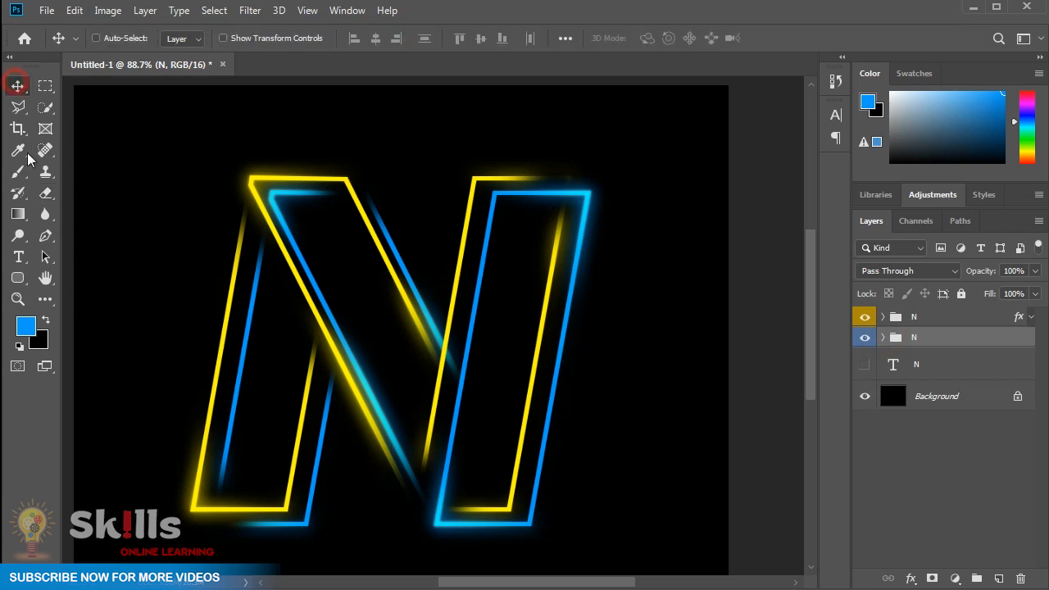
{"action": "left_click", "coordinate": [655, 282]}
{"action": "key", "text": "ctrl+0"}
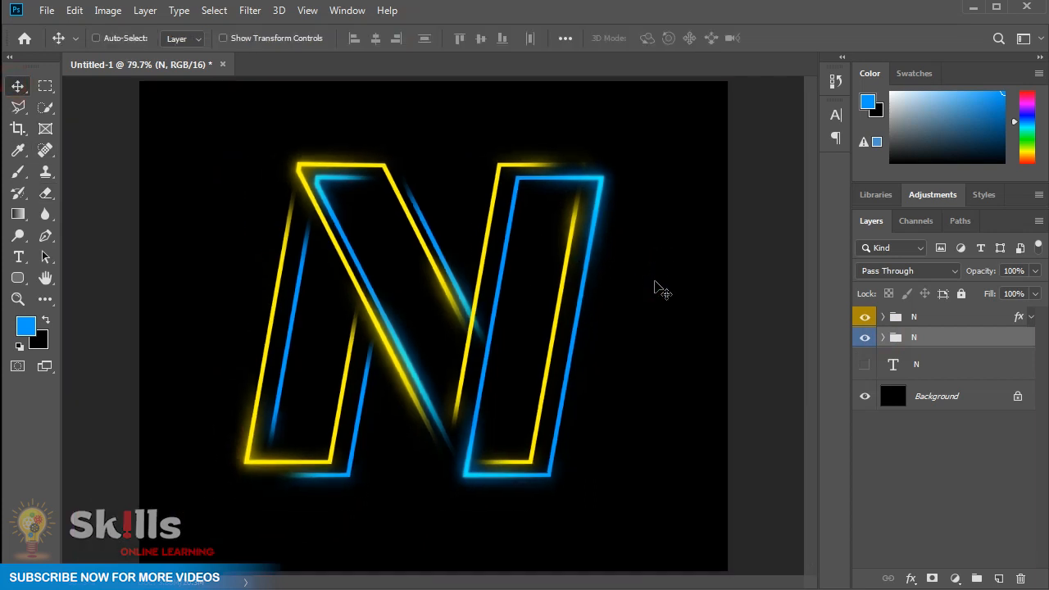
{"action": "key", "text": "ctrl+minus"}
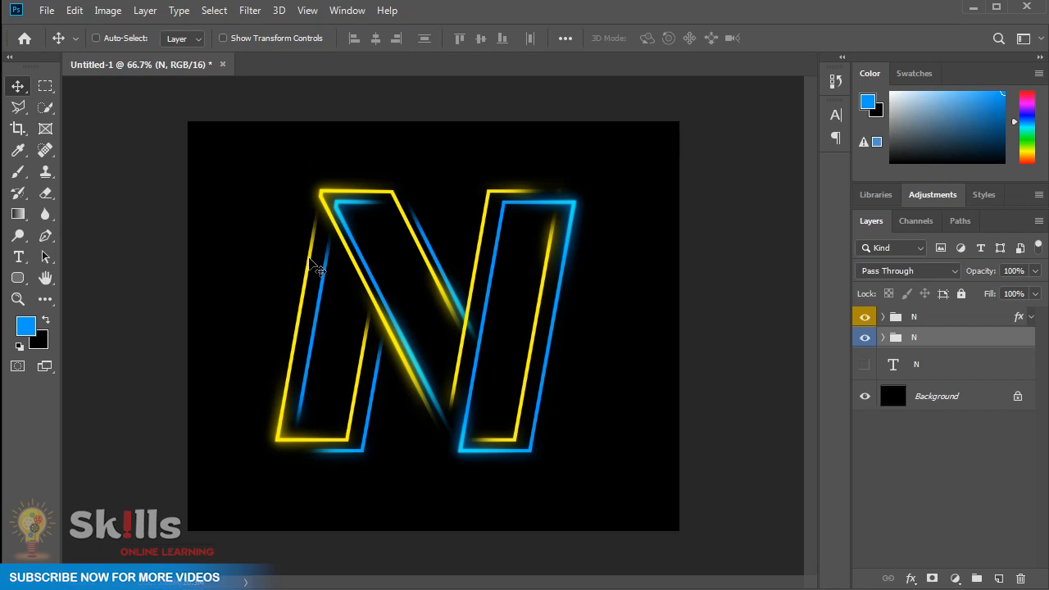